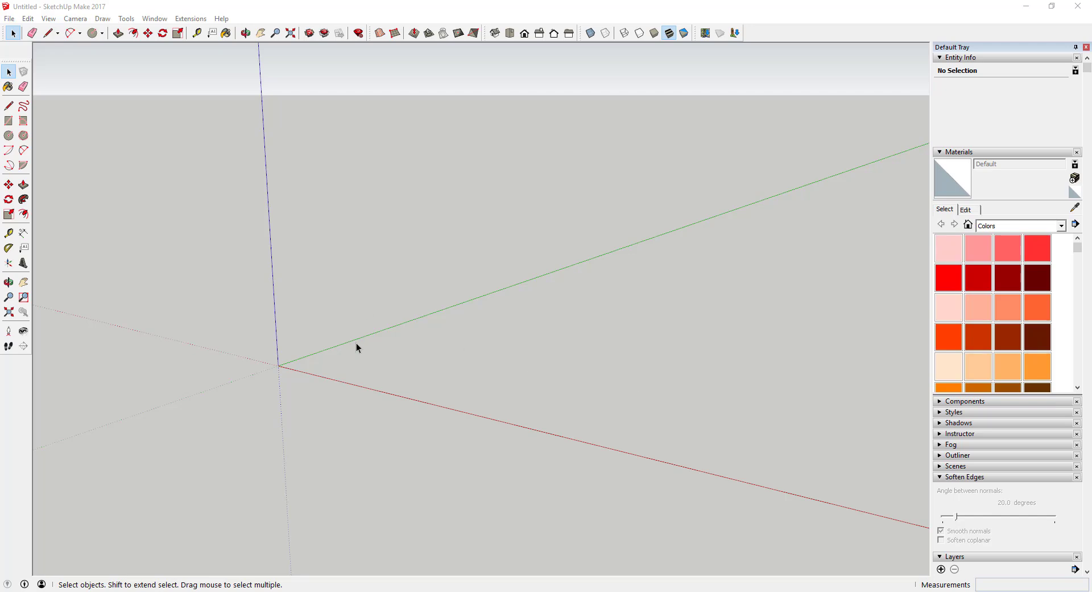
Step: Draw a horizontal 24-sided circle centred on the origin with a radius of about 2' 4 5/8"
key(c)
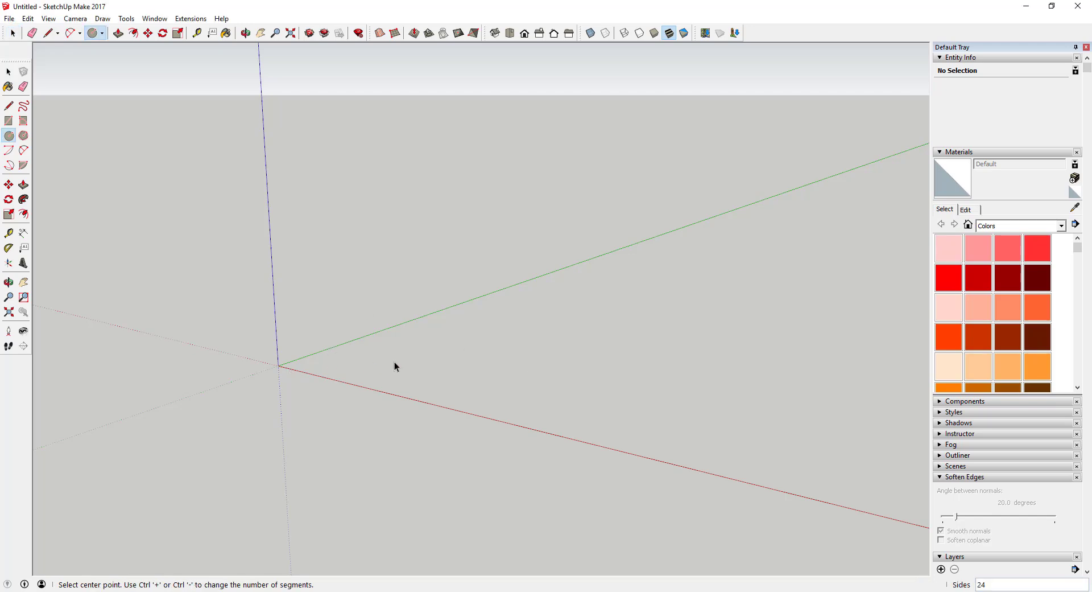
click(278, 365)
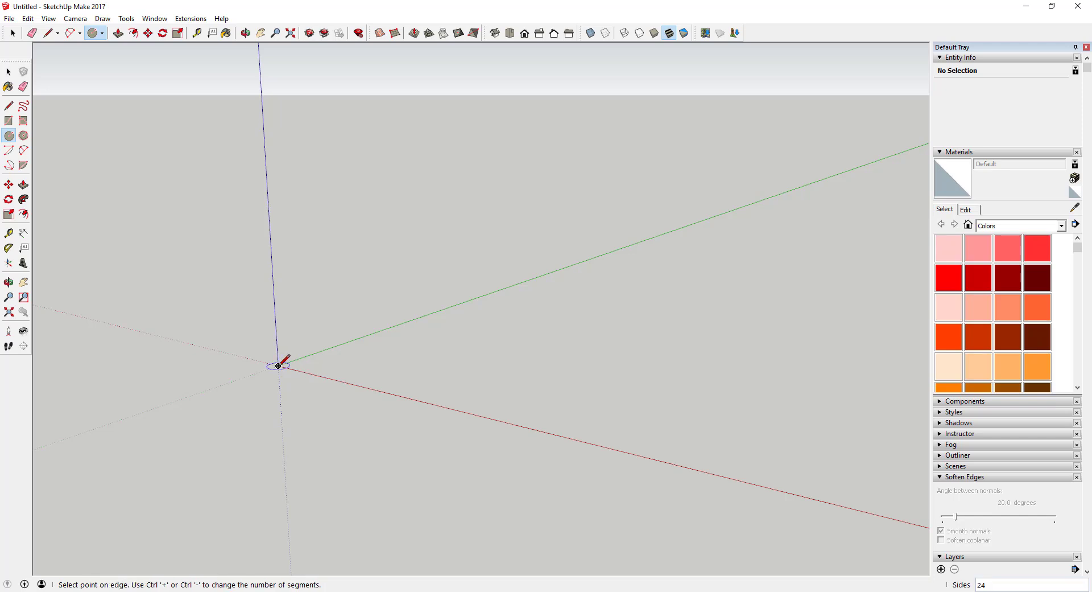
click(320, 375)
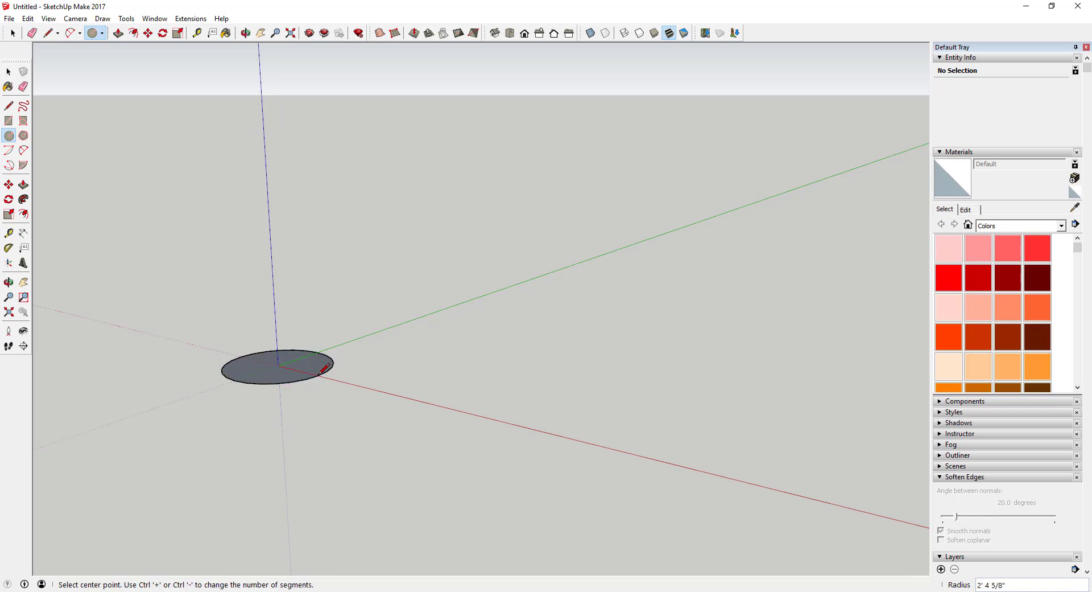
Step: Draw a vertical circle centred on the origin, perpendicular to the red axis, with a radius of about 2' 11 3/8"
scroll(244, 349, up, 4)
scroll(338, 358, up, 1)
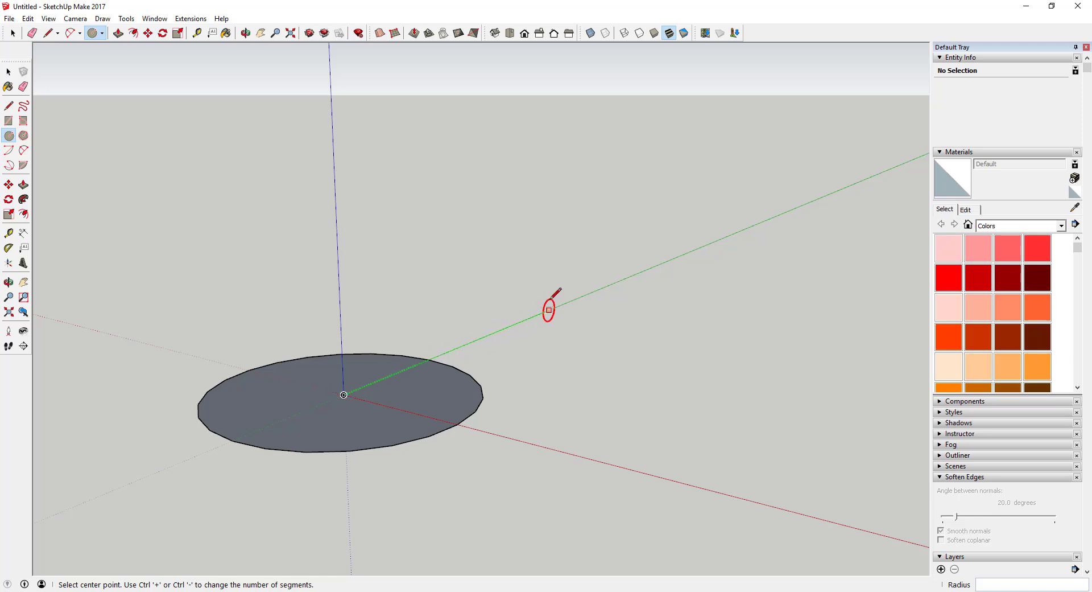
click(344, 394)
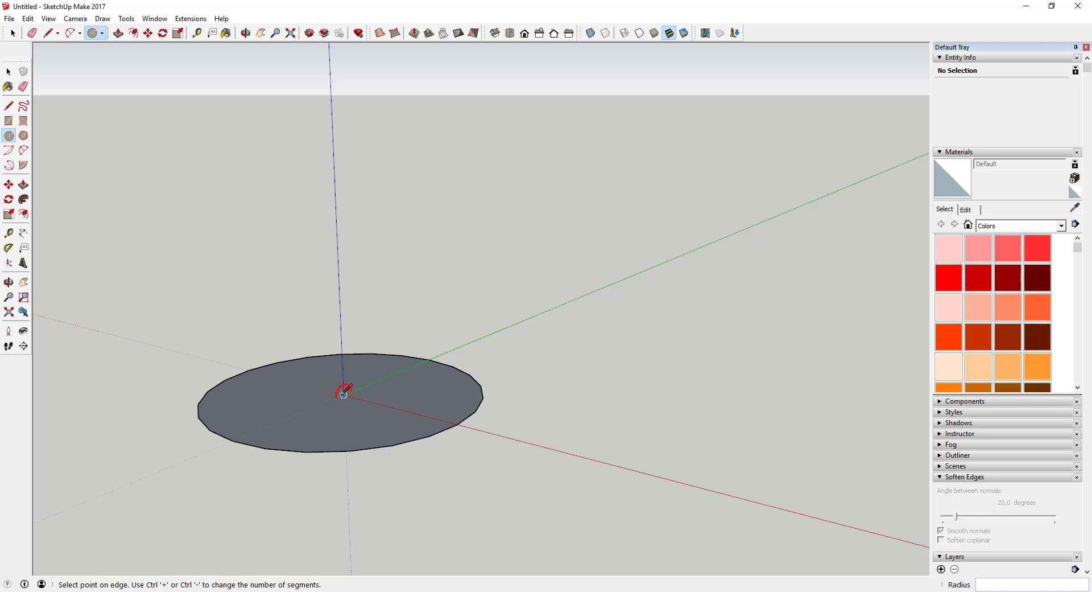
click(449, 350)
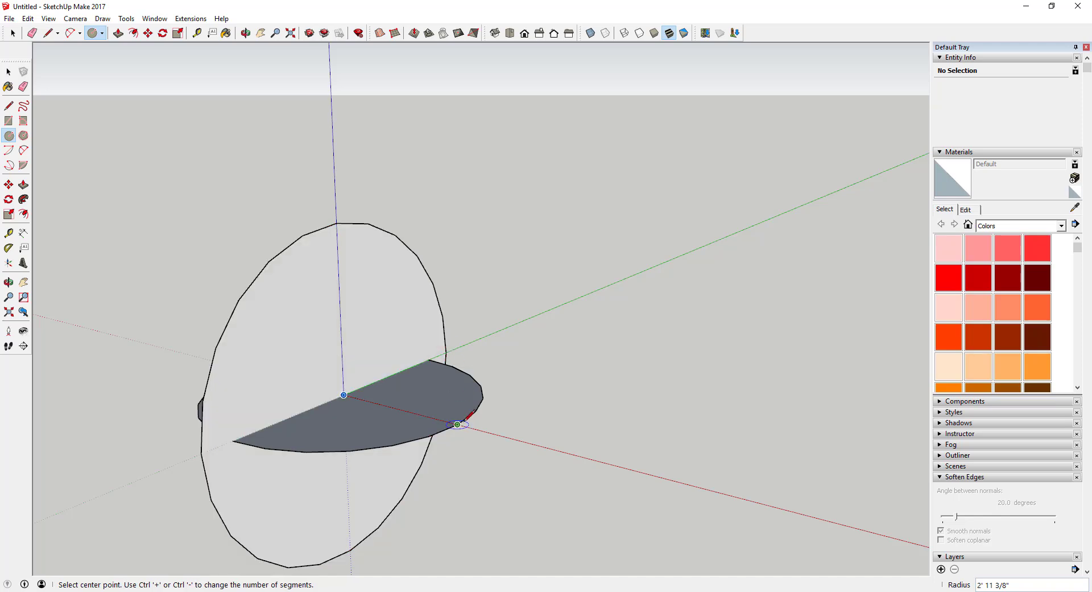
key(space)
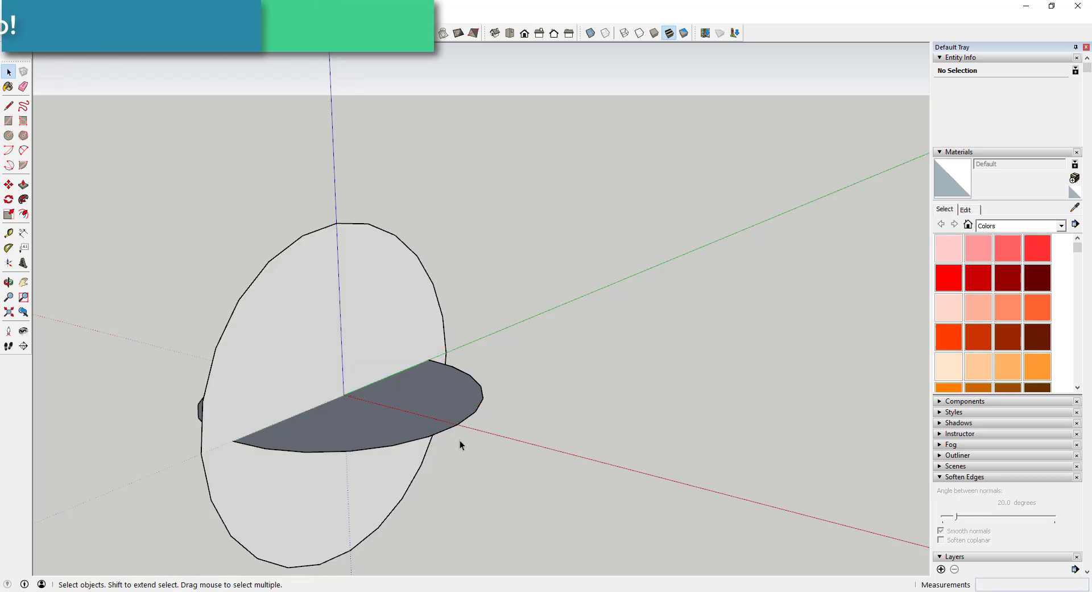
Step: Sweep the vertical circle face around the horizontal circle's edge with Follow Me to form a sphere
click(444, 430)
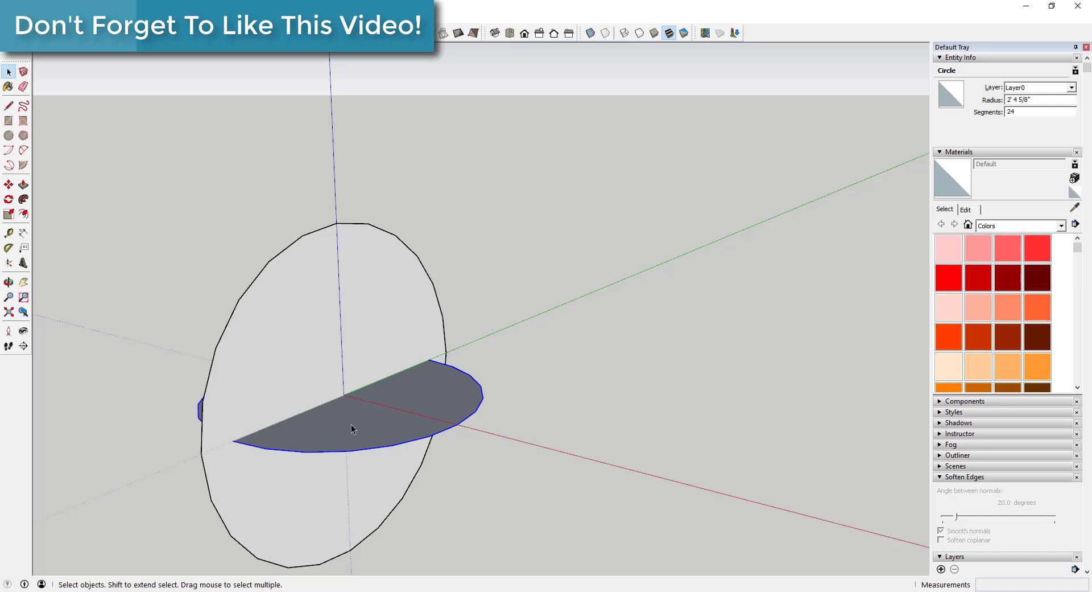
middle_drag(351, 425, 178, 397)
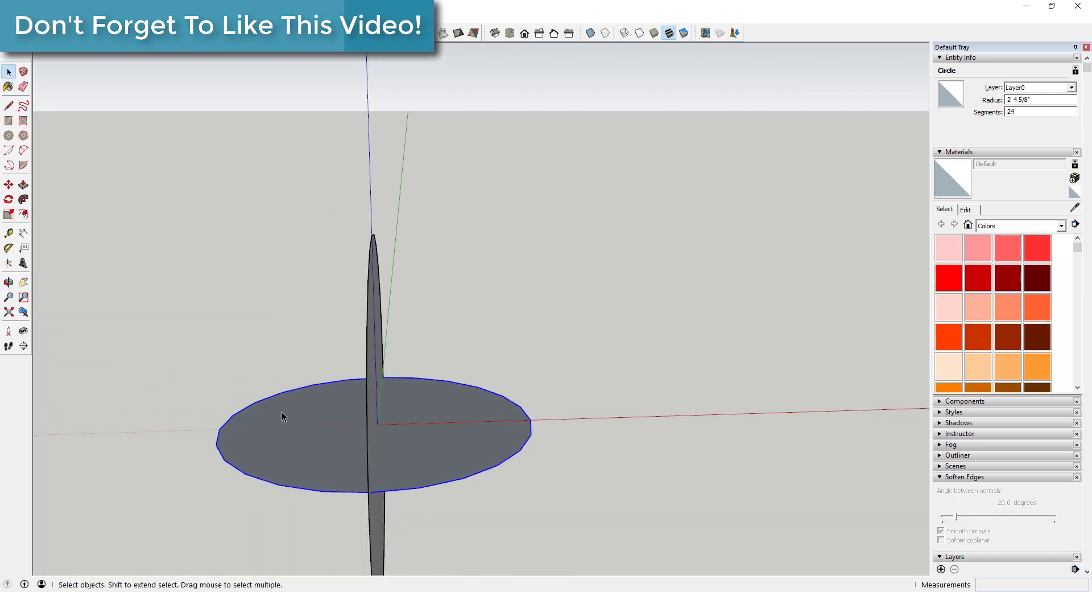
middle_drag(578, 463, 371, 440)
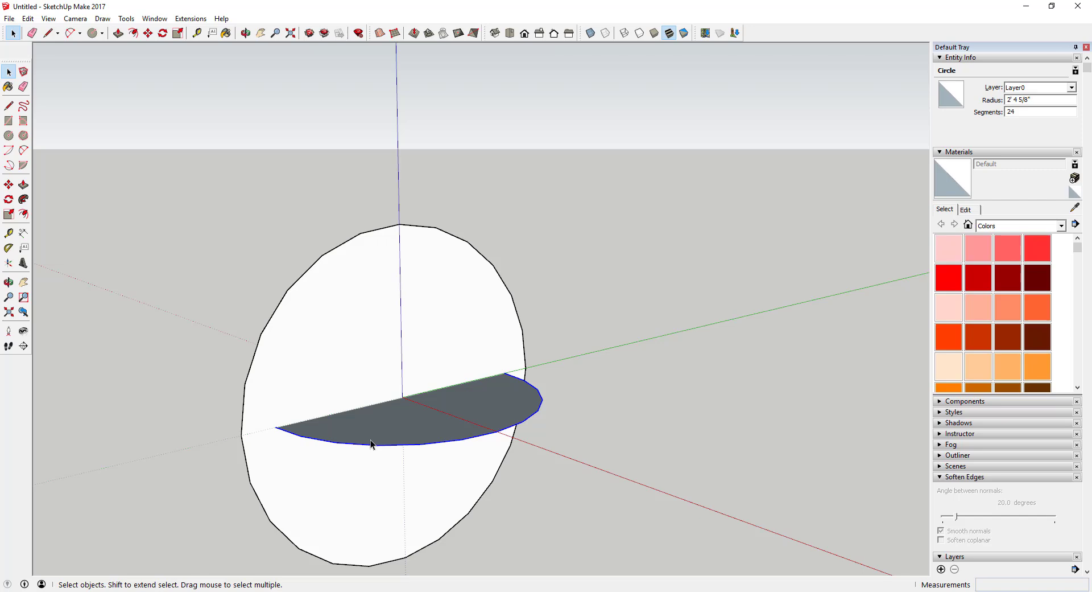
click(23, 200)
click(340, 356)
scroll(341, 353, down, 2)
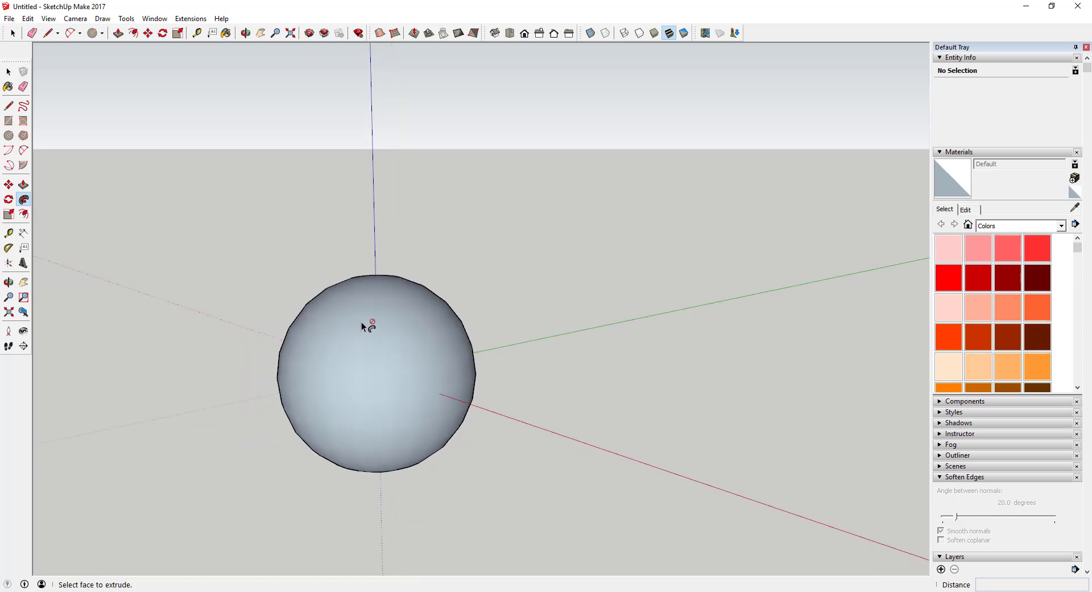
middle_drag(366, 324, 398, 343)
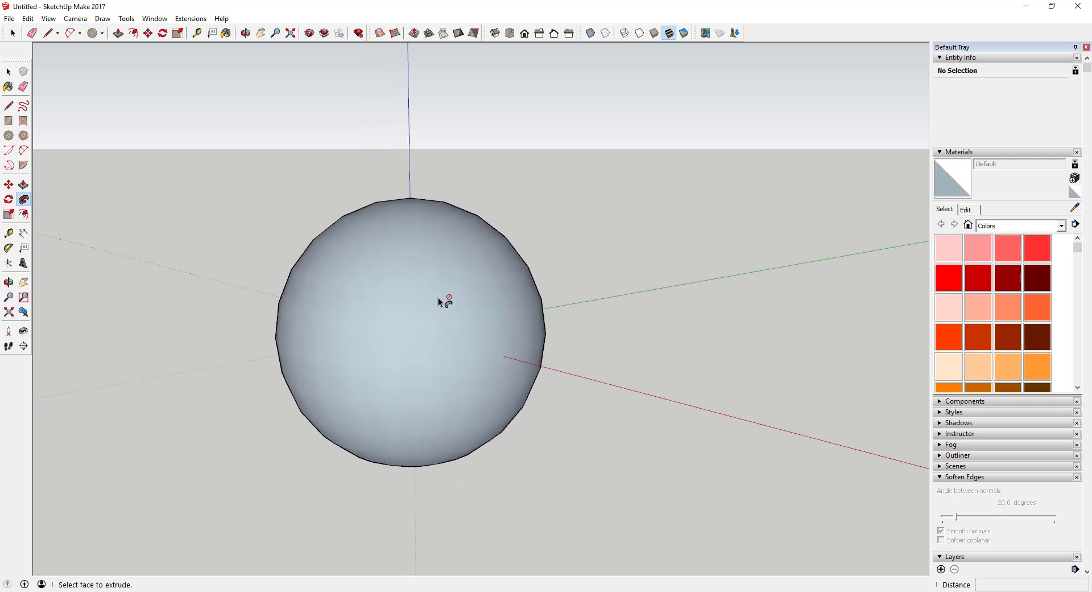
Step: Reverse the sphere's faces so the front sides point outward
key(space)
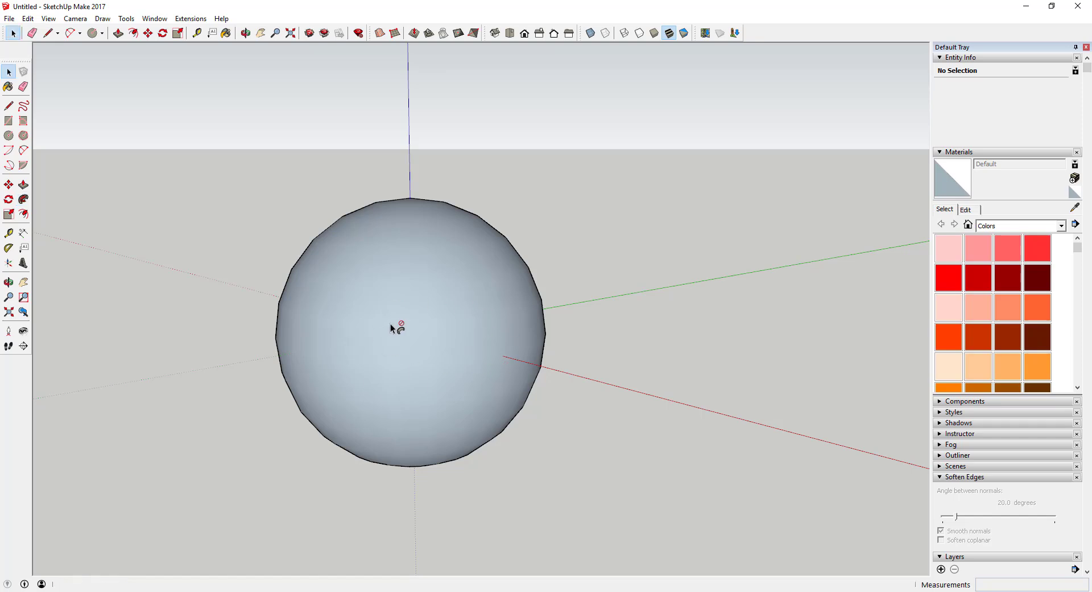
right_click(393, 320)
click(443, 437)
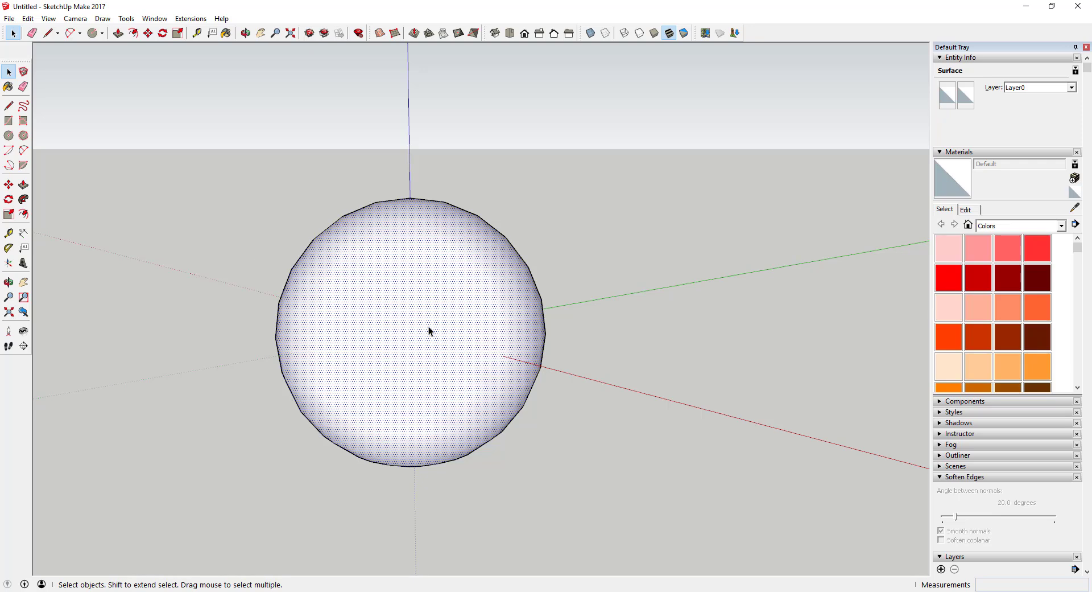
Step: Show the hidden geometry so the sphere's grid of edges can be used
middle_drag(428, 328, 497, 316)
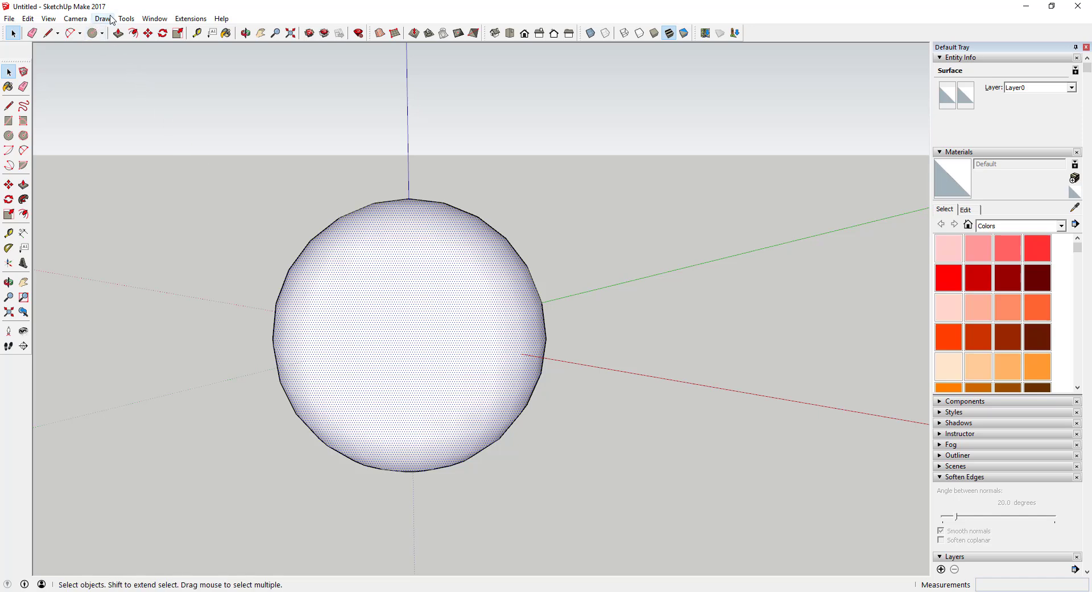
click(48, 19)
click(68, 60)
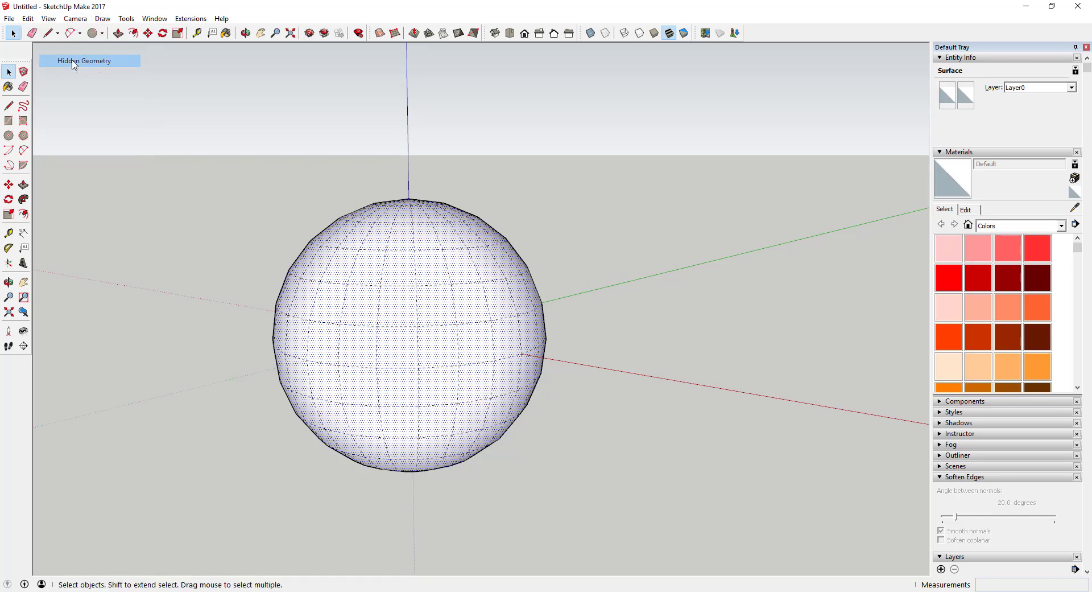
middle_drag(425, 257, 471, 226)
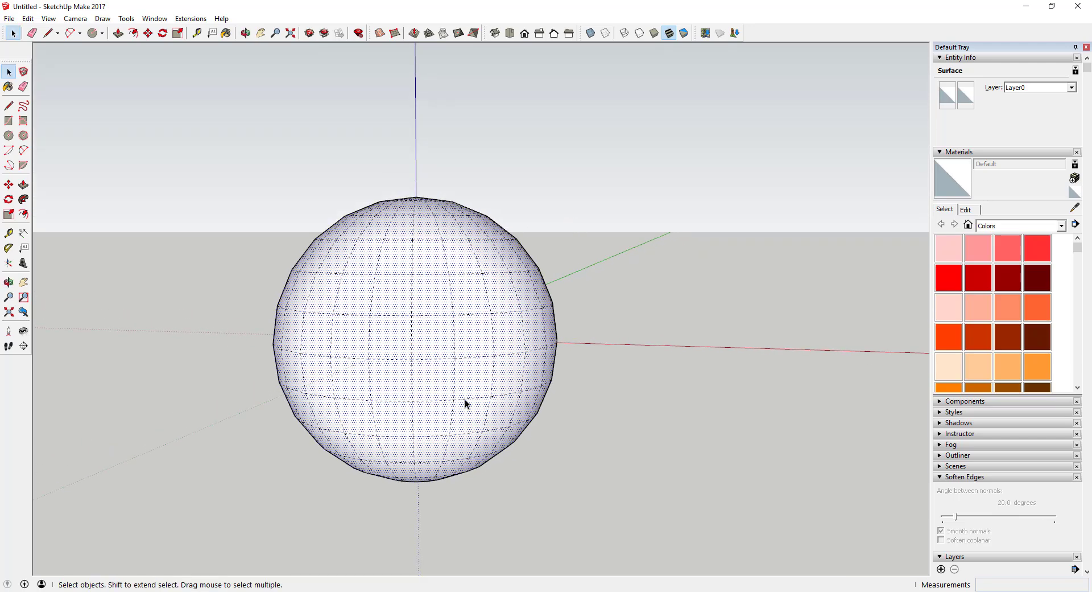
middle_drag(483, 400, 429, 475)
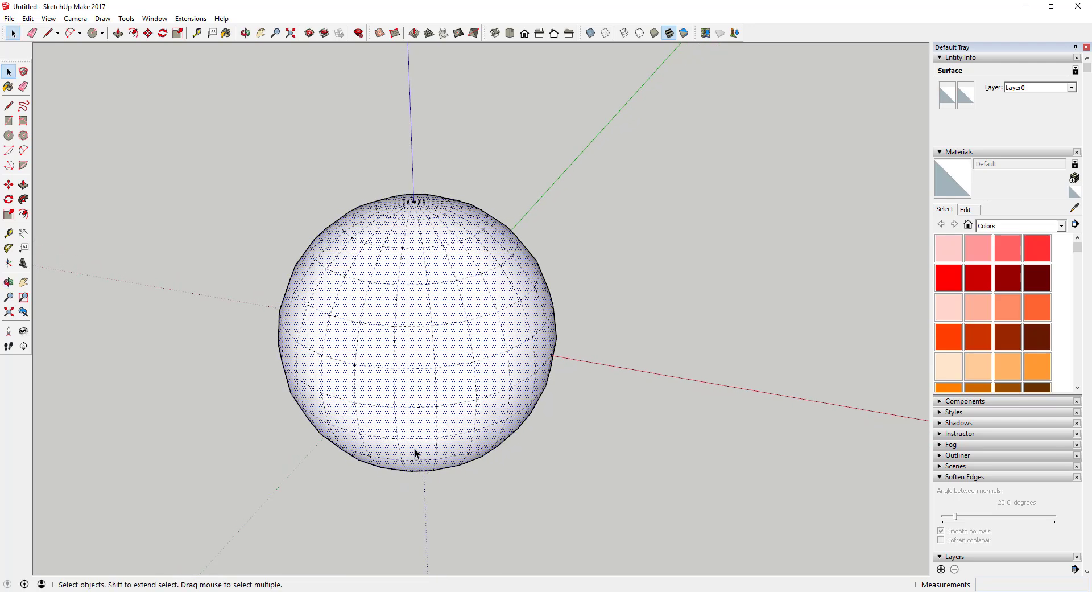
Step: Trace one meridian of the sphere with the Line tool, segment by segment between grid vertices from the top pole to the bottom pole
key(l)
click(414, 201)
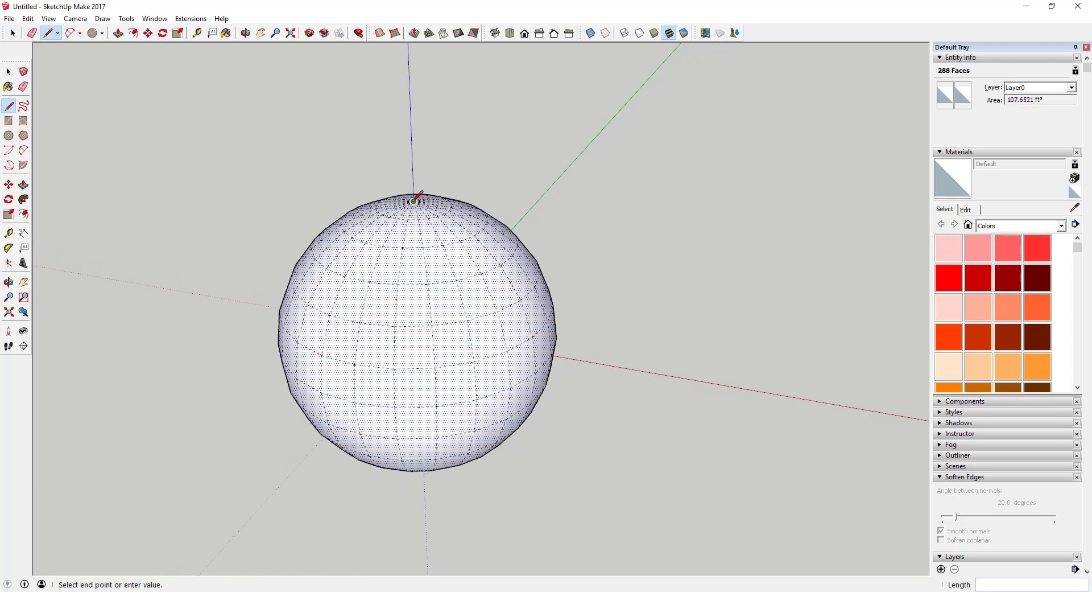
key(Escape)
click(382, 246)
click(370, 282)
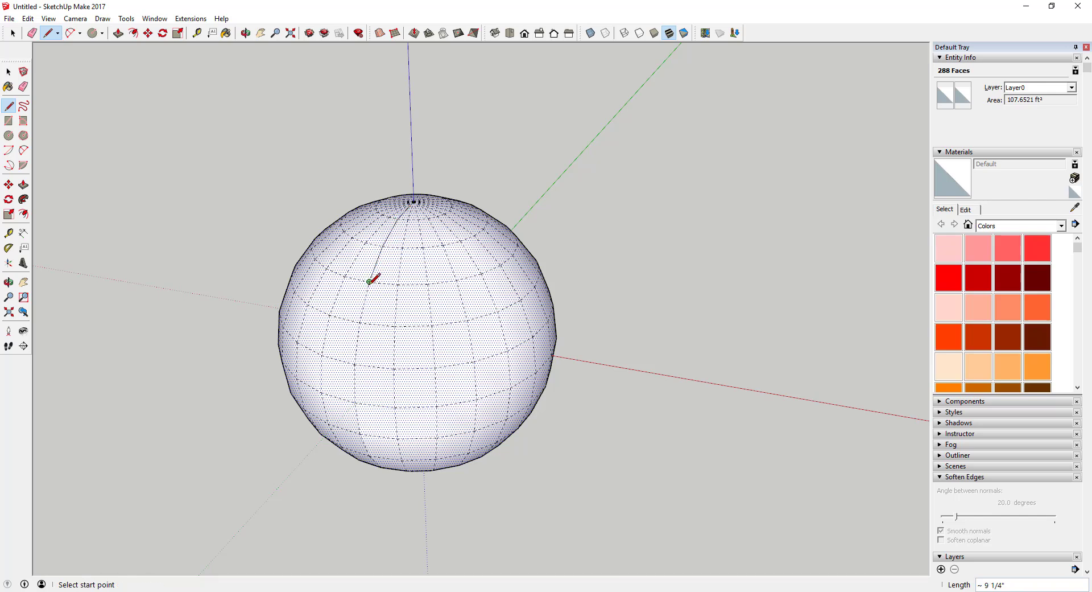
click(370, 282)
key(Escape)
click(360, 322)
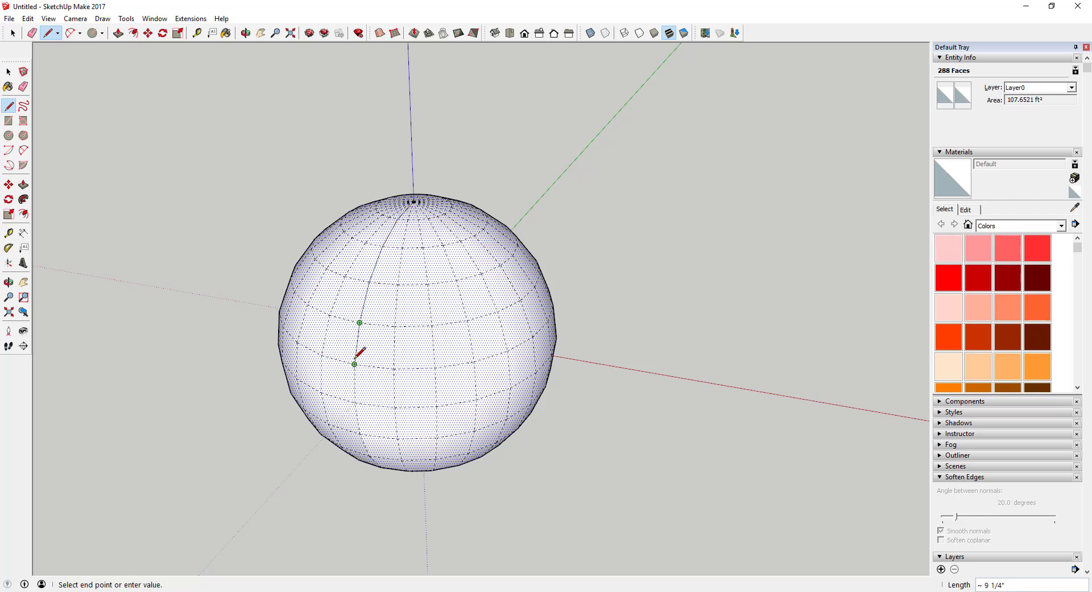
key(Escape)
click(354, 365)
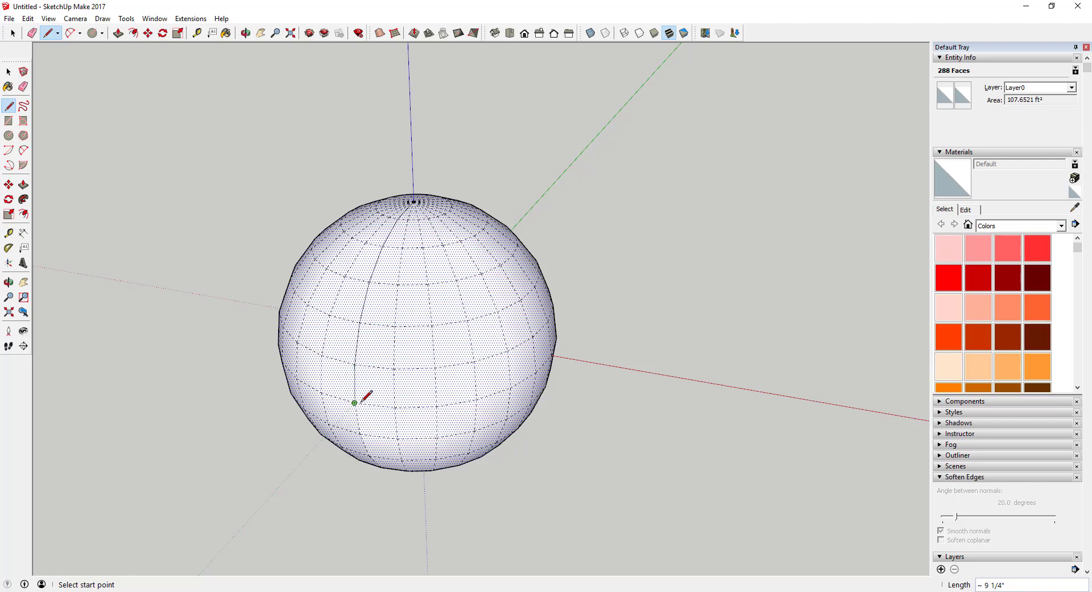
middle_drag(355, 401, 354, 338)
key(Escape)
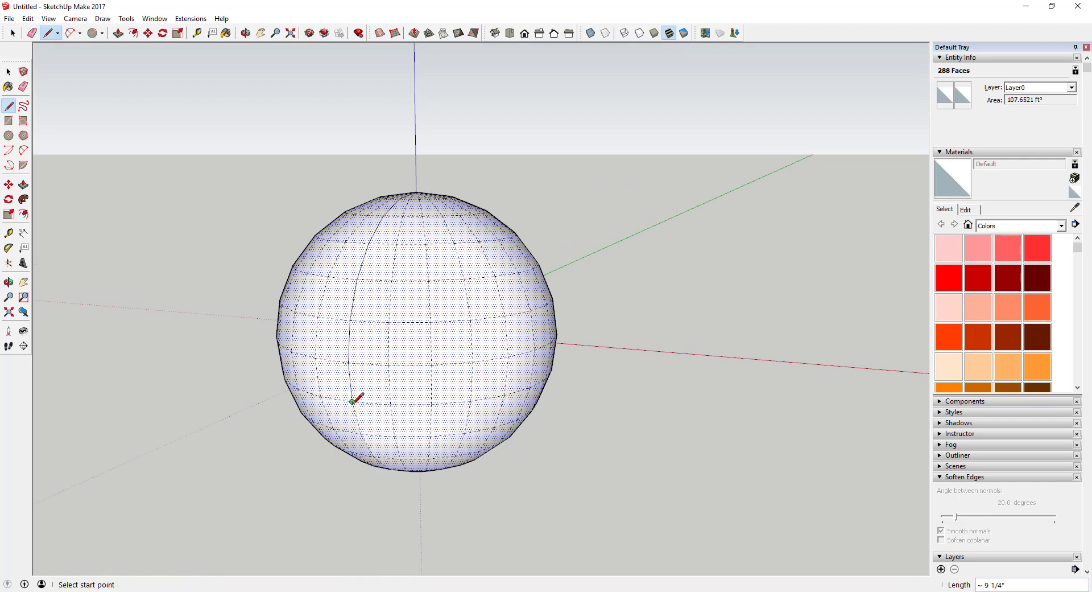
middle_drag(353, 398, 341, 334)
click(337, 333)
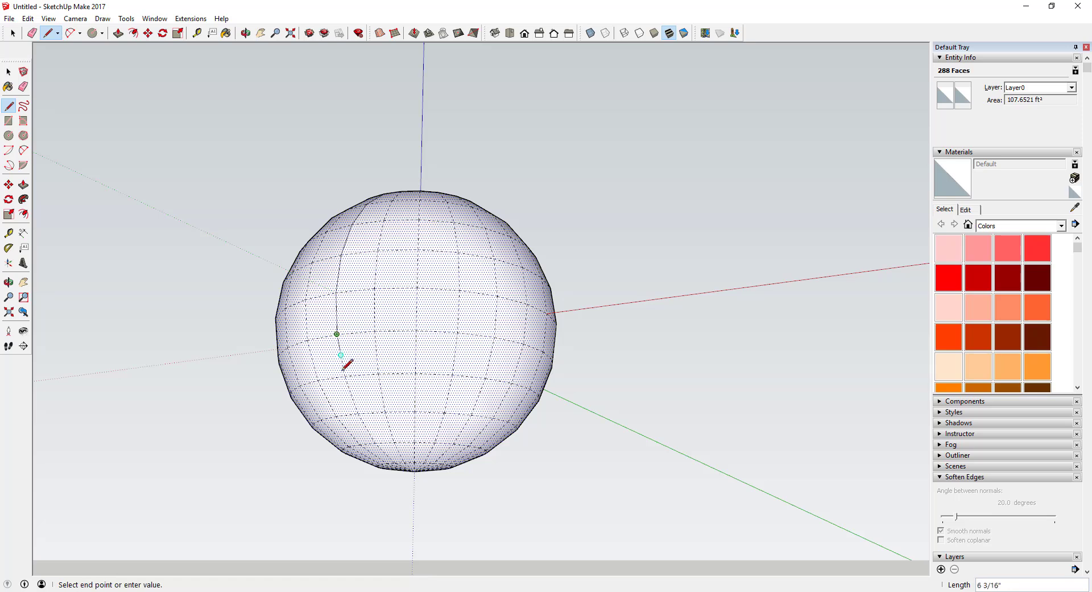
key(Escape)
click(345, 376)
key(Escape)
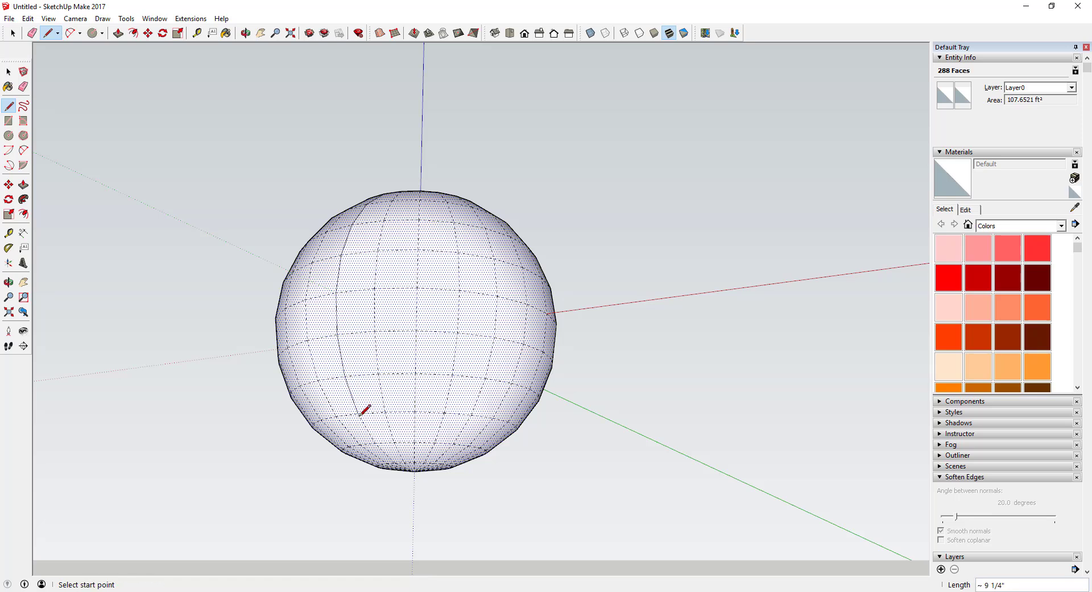
click(358, 413)
key(Escape)
click(377, 441)
middle_drag(408, 454, 390, 390)
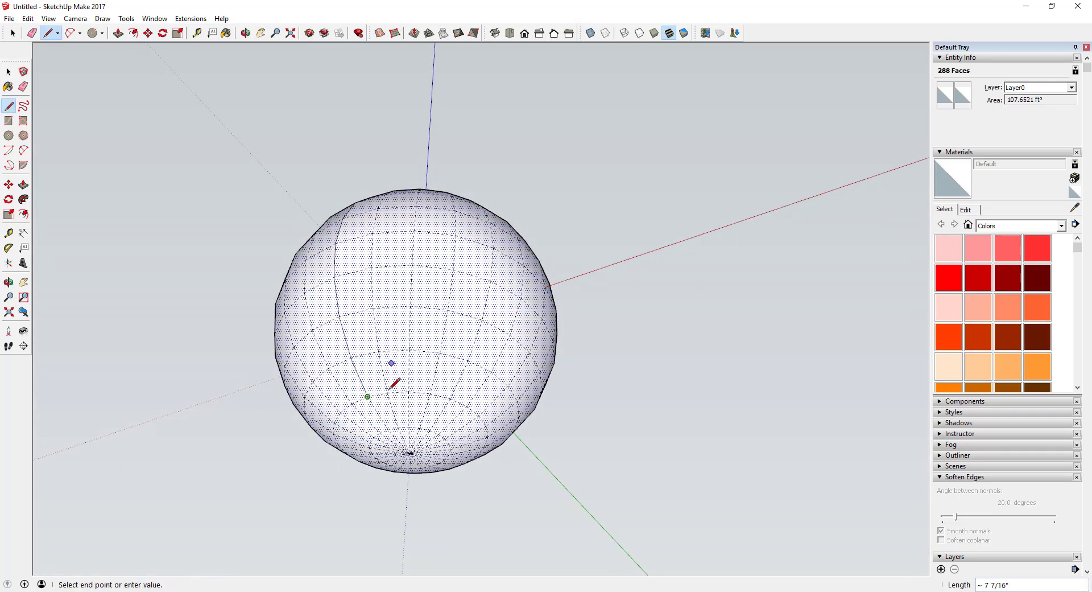
key(Escape)
click(389, 429)
key(Escape)
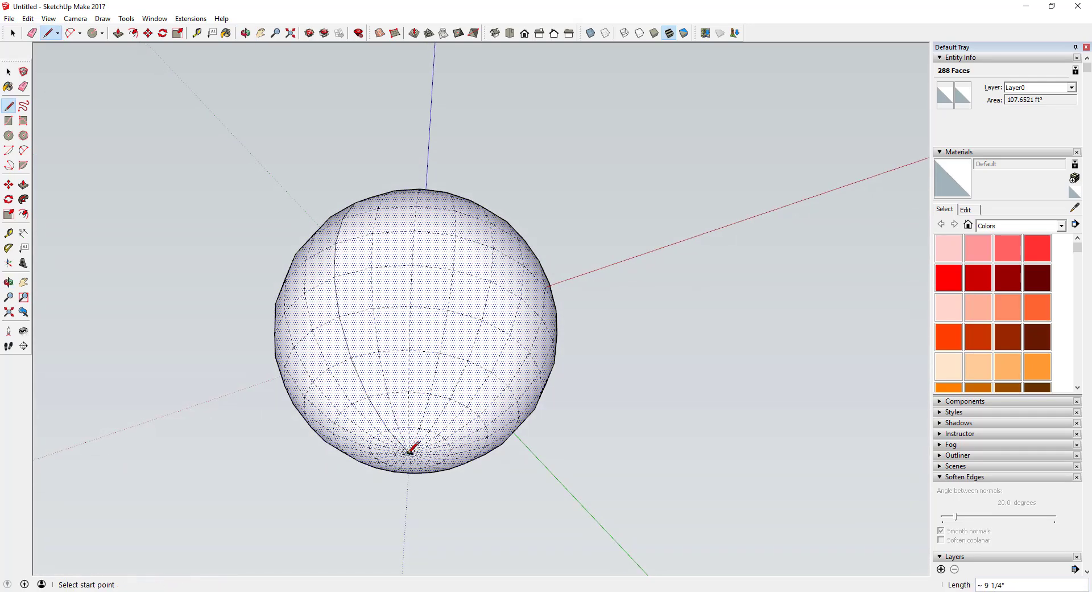
Step: Hide the hidden geometry so only the traced meridian line shows on the sphere
key(o)
drag(456, 211, 398, 399)
key(space)
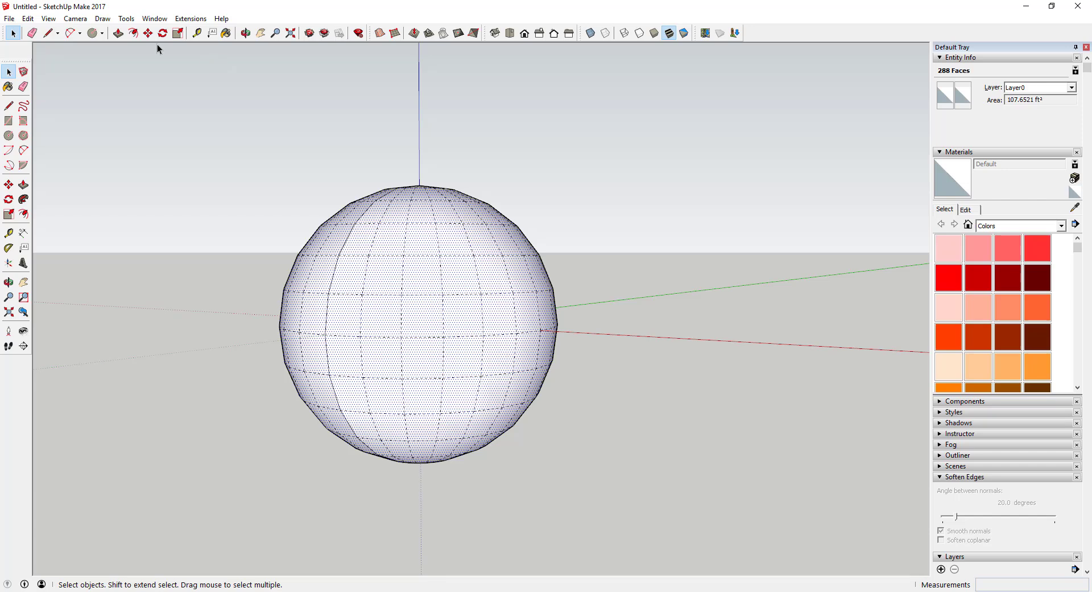
click(48, 18)
click(74, 61)
middle_drag(349, 226, 417, 169)
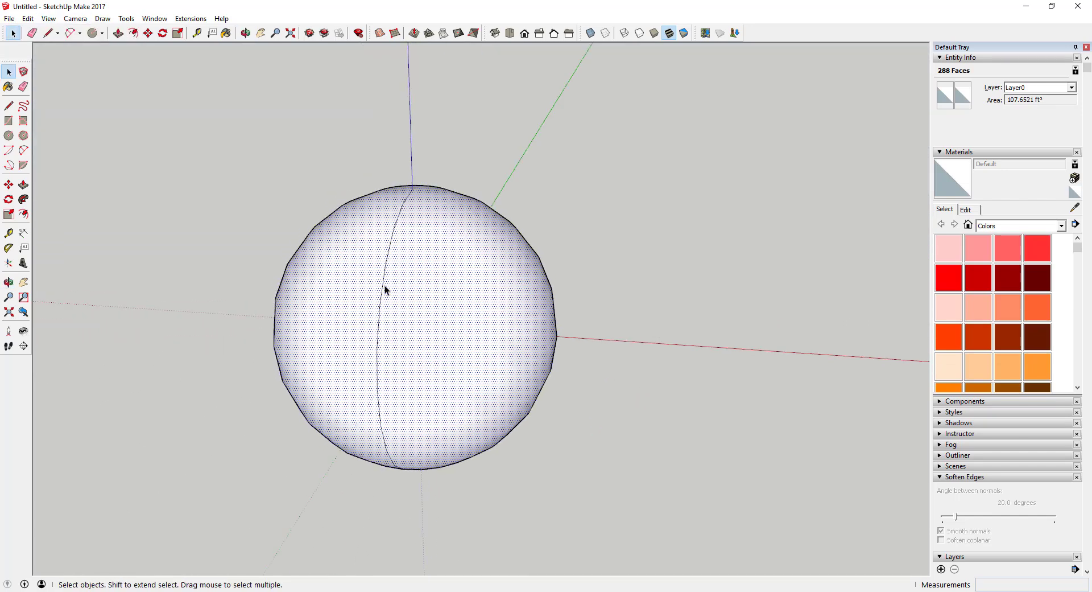
Step: Select the surface on each side of the traced line in turn to check how the line divides the sphere
click(374, 356)
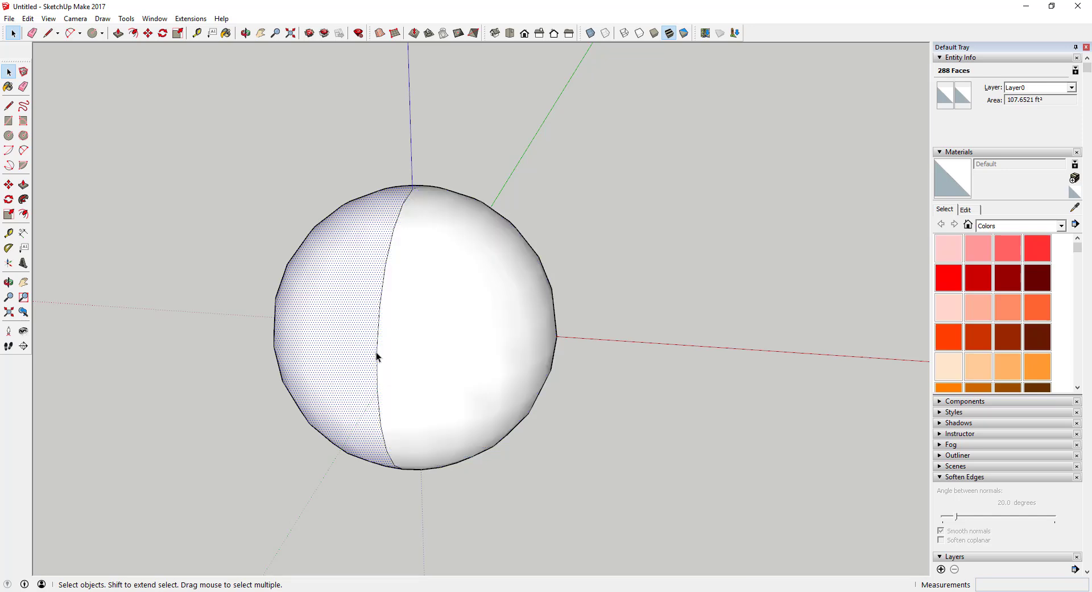
click(438, 349)
middle_drag(339, 331, 318, 319)
Step: Toggle the hidden geometry on to compare the traced line with the sphere's grid, and off again
click(49, 18)
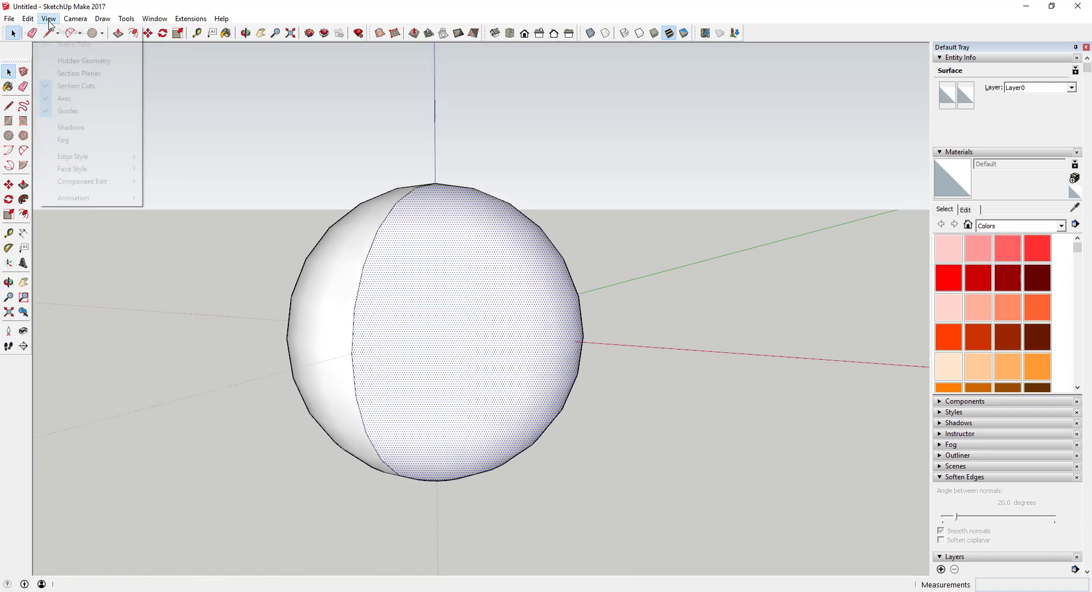
click(74, 61)
middle_drag(443, 200, 520, 239)
middle_drag(456, 252, 333, 208)
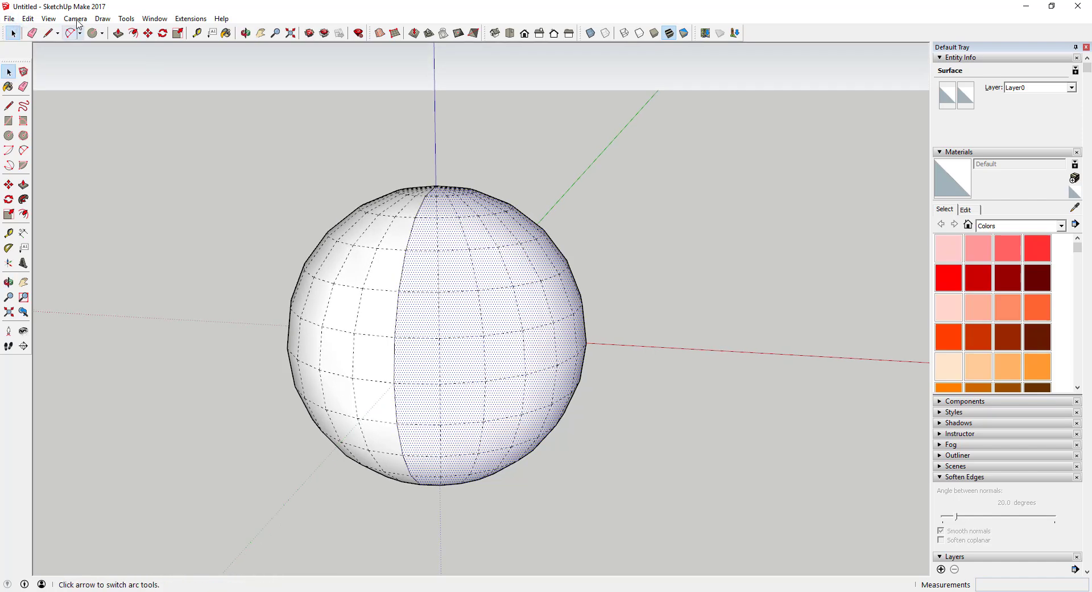
click(48, 18)
click(74, 61)
Step: Select all the traced meridian edges from pole to pole with a selection window around them
drag(307, 152, 506, 517)
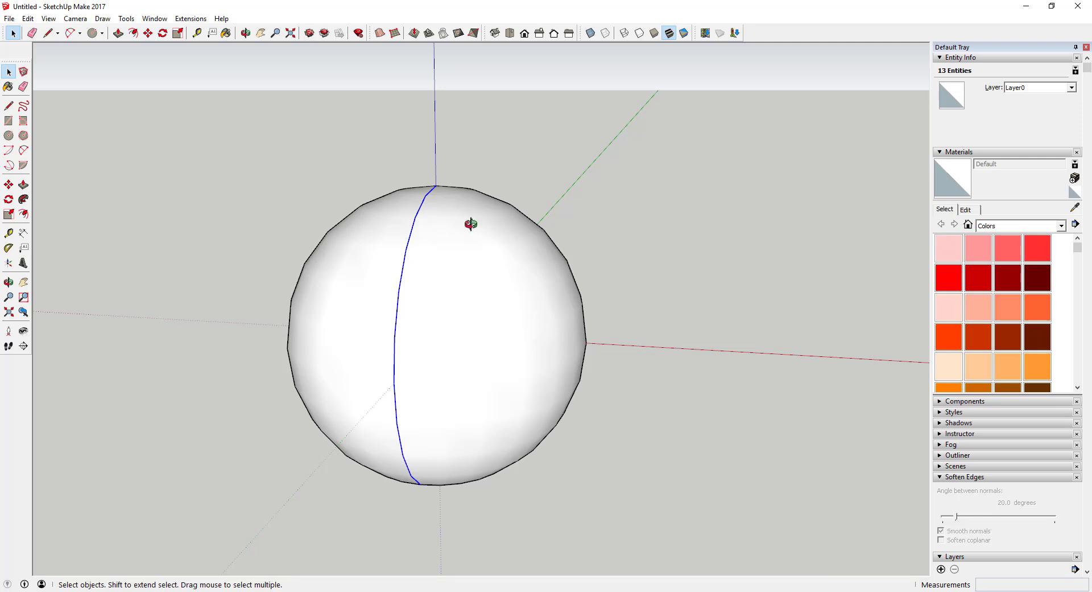
middle_drag(471, 224, 437, 172)
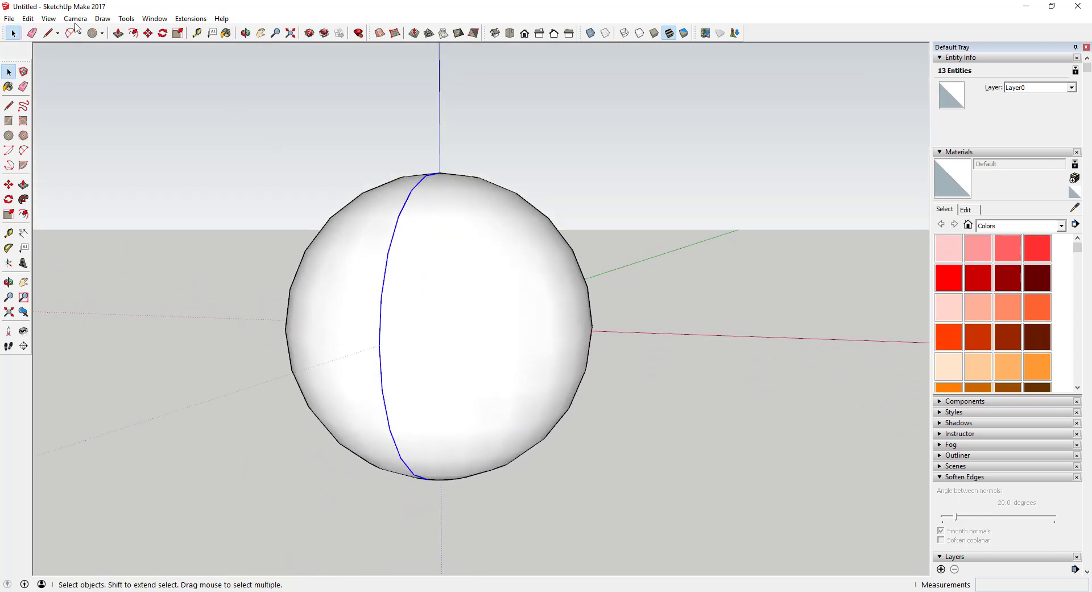
drag(329, 120, 505, 520)
click(28, 18)
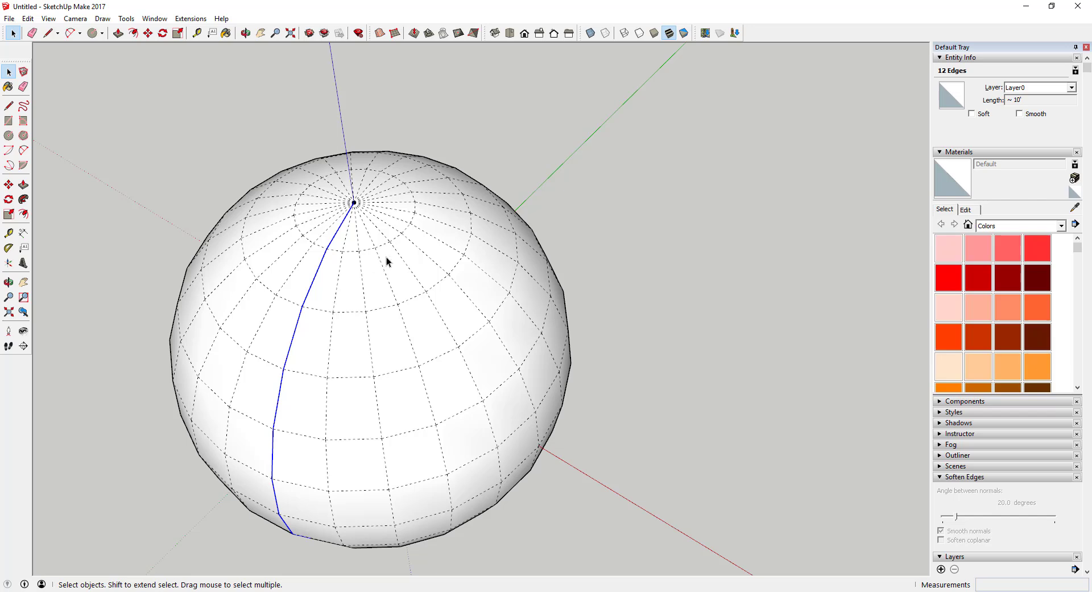
Step: Save the model as "Ornament Final" in the "2016_1223 - Ornament" folder under Speed Modeling
click(7, 18)
click(36, 74)
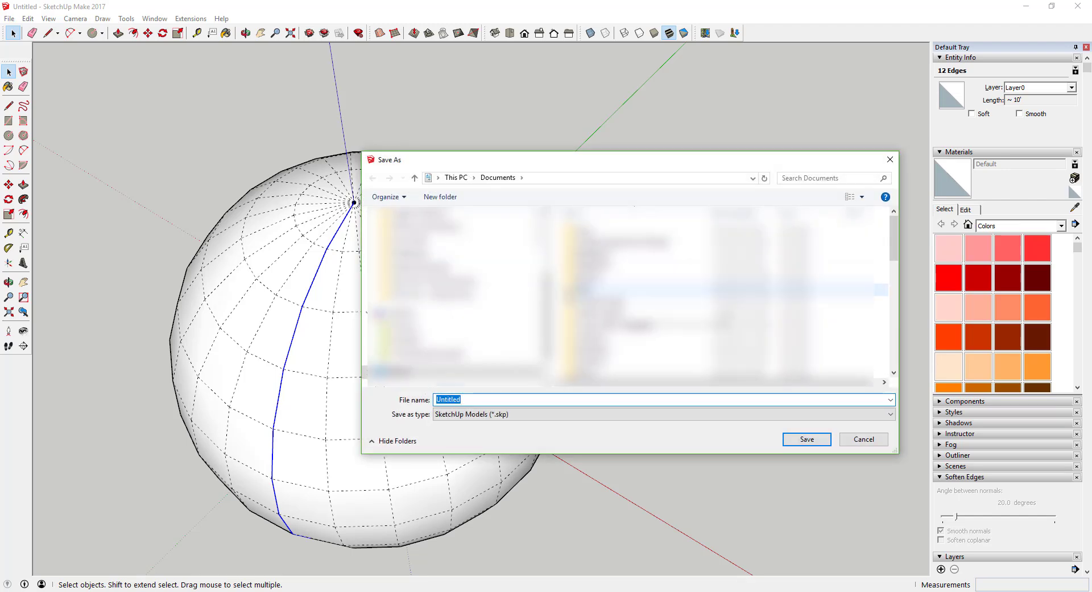
click(432, 294)
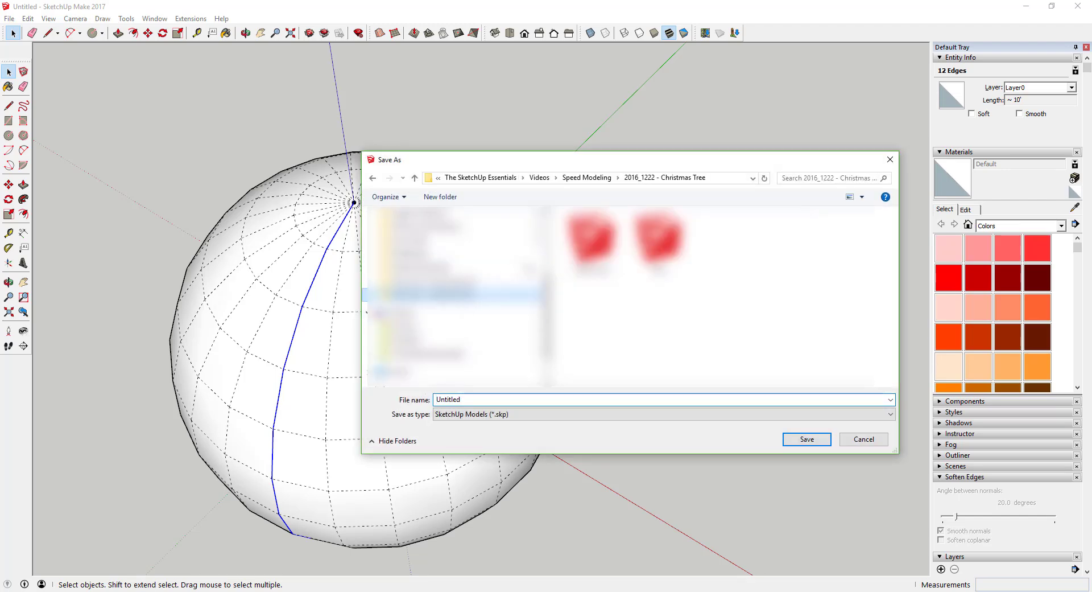
click(586, 177)
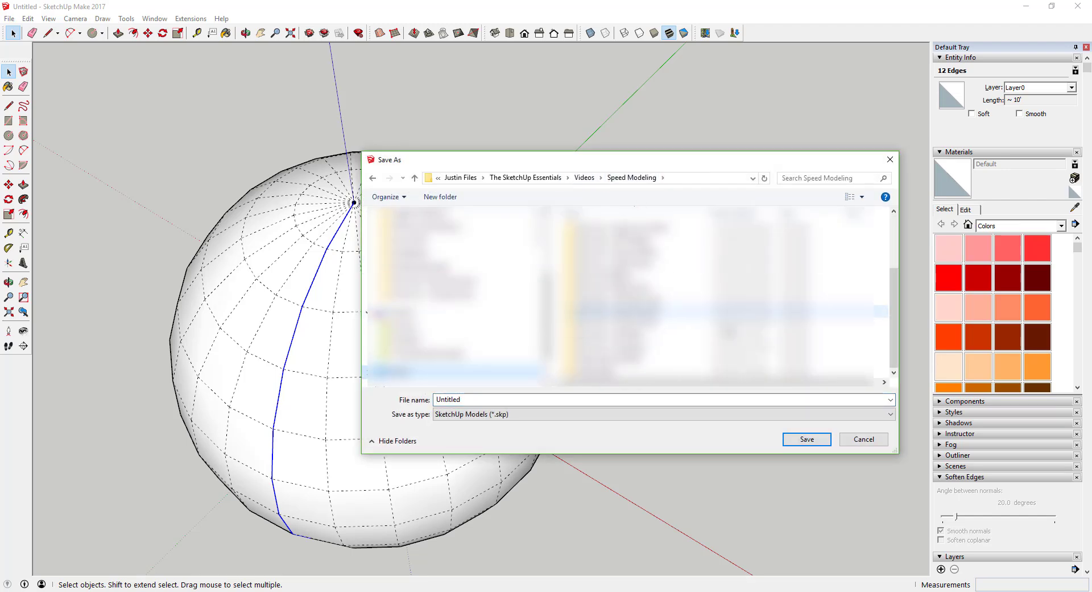
double_click(727, 330)
text(Ornament Fina)
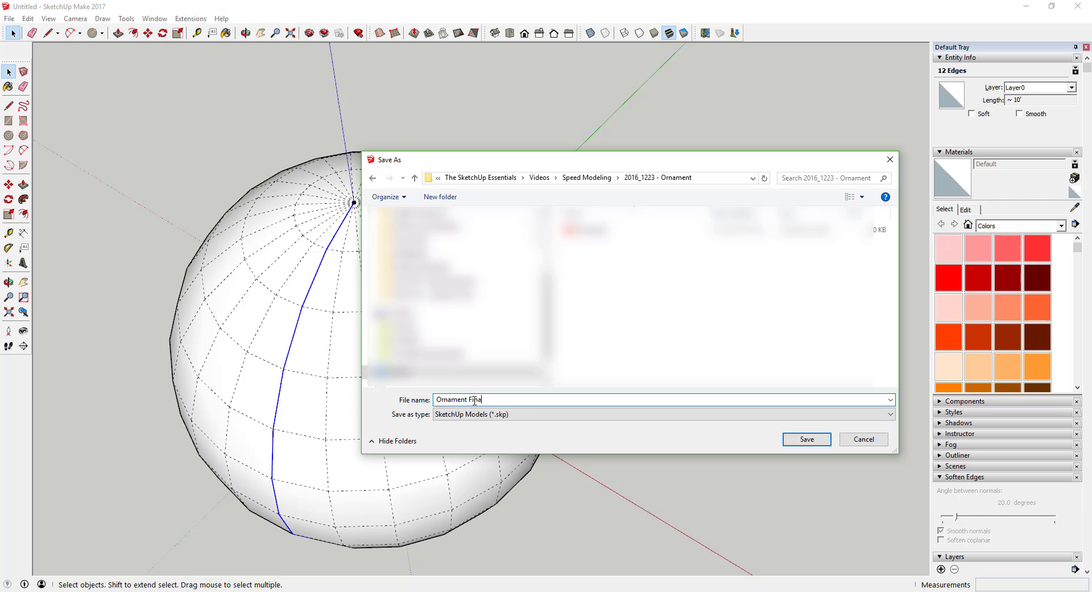
text(l)
key(Return)
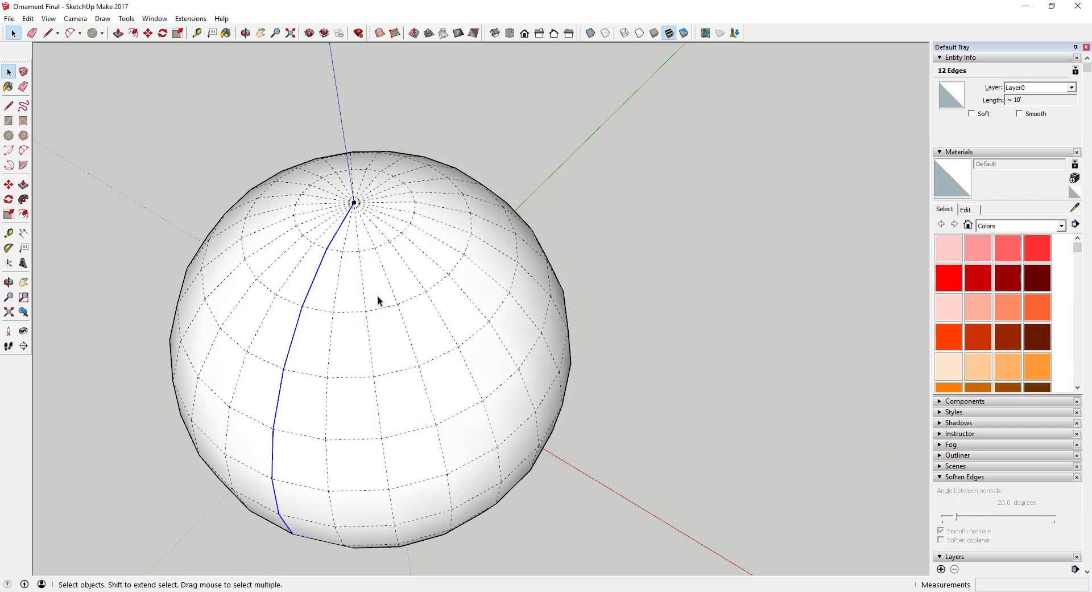
click(8, 18)
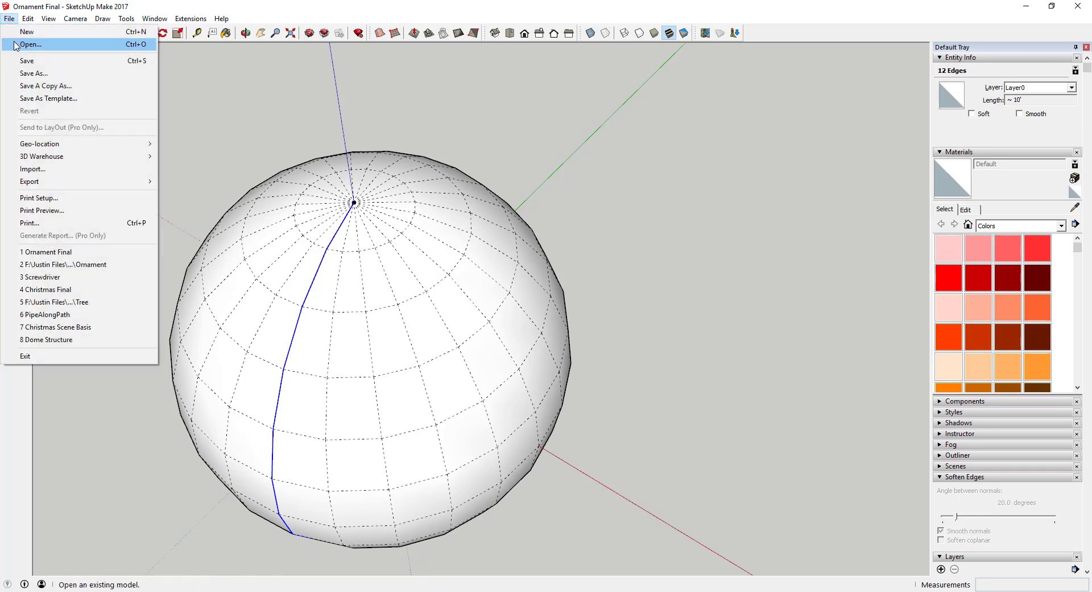
click(51, 61)
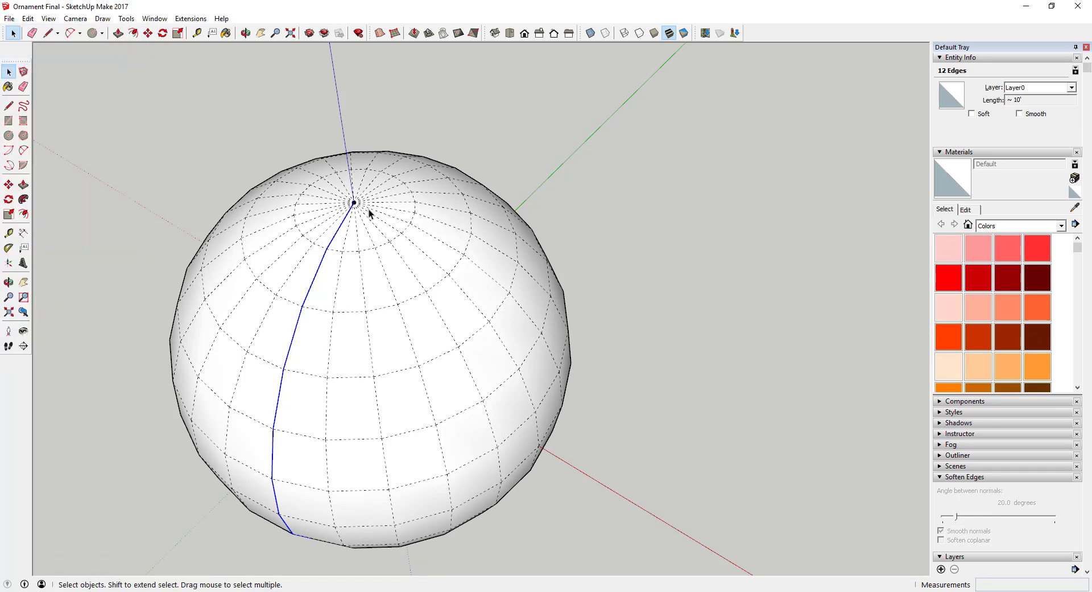
Step: Rotate a copy of the selected meridian edges 60 degrees about the sphere's top pole
middle_drag(521, 285, 500, 255)
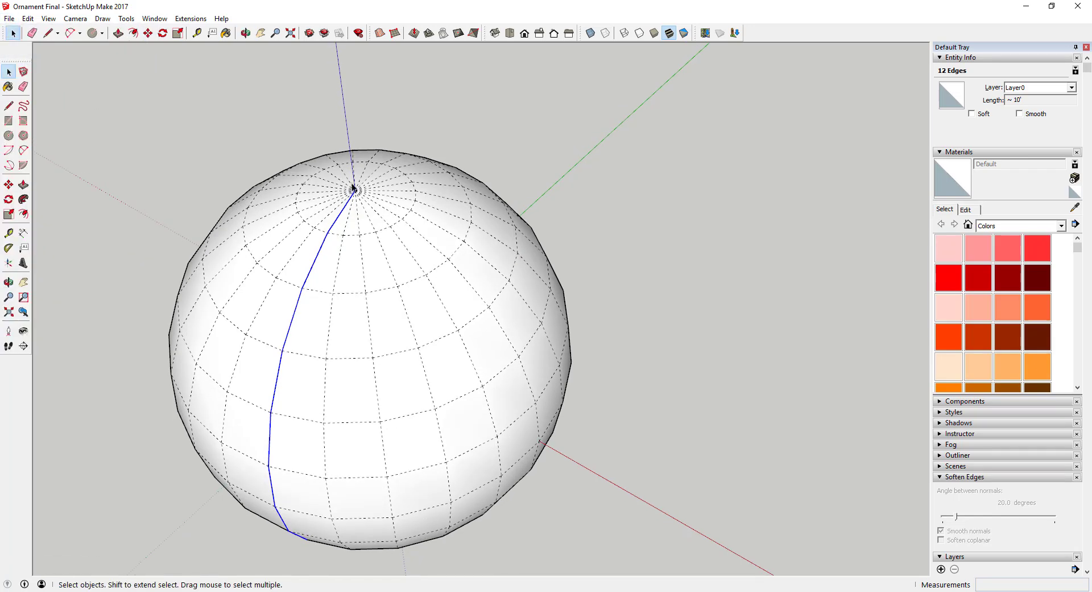
key(q)
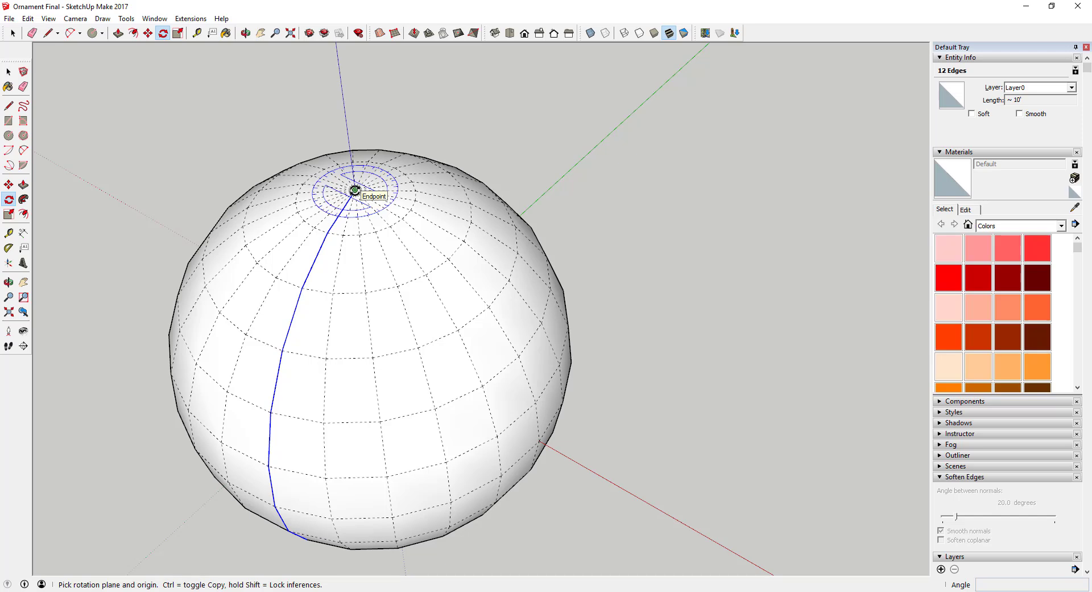
click(355, 190)
click(328, 233)
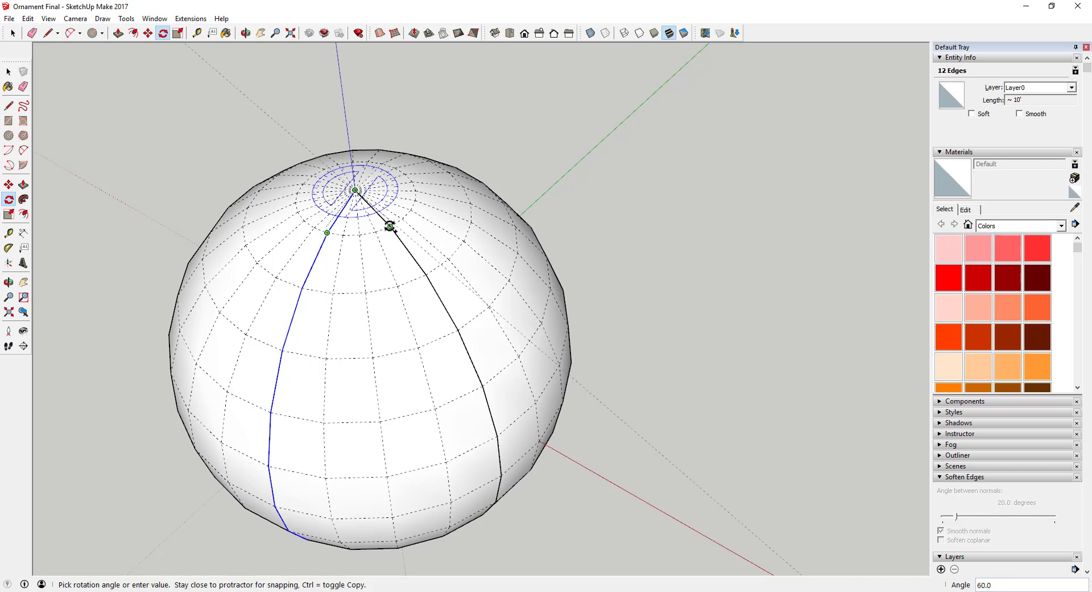
click(390, 226)
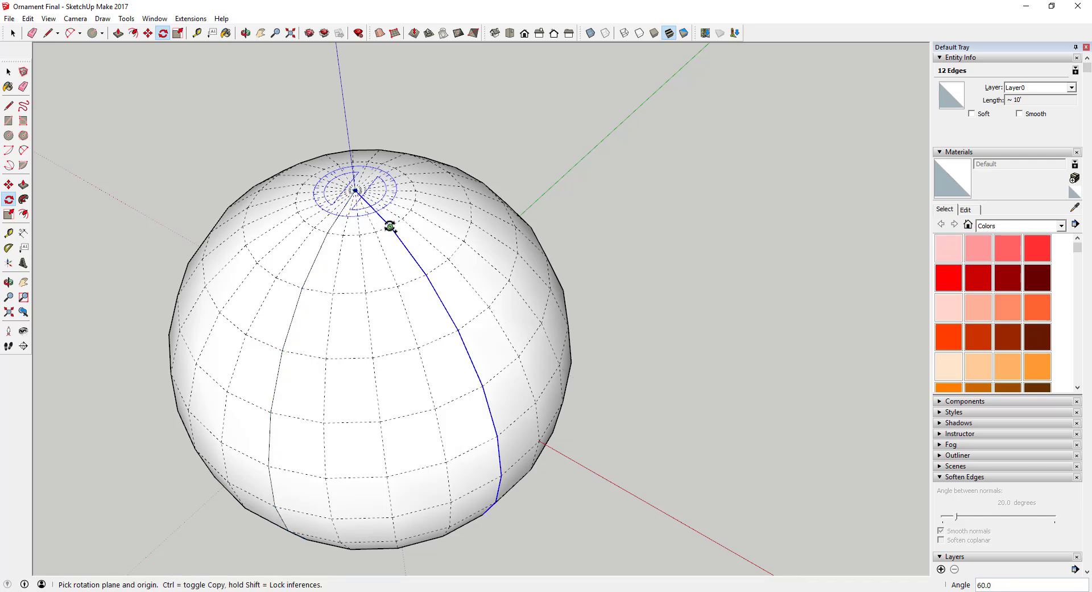
key(space)
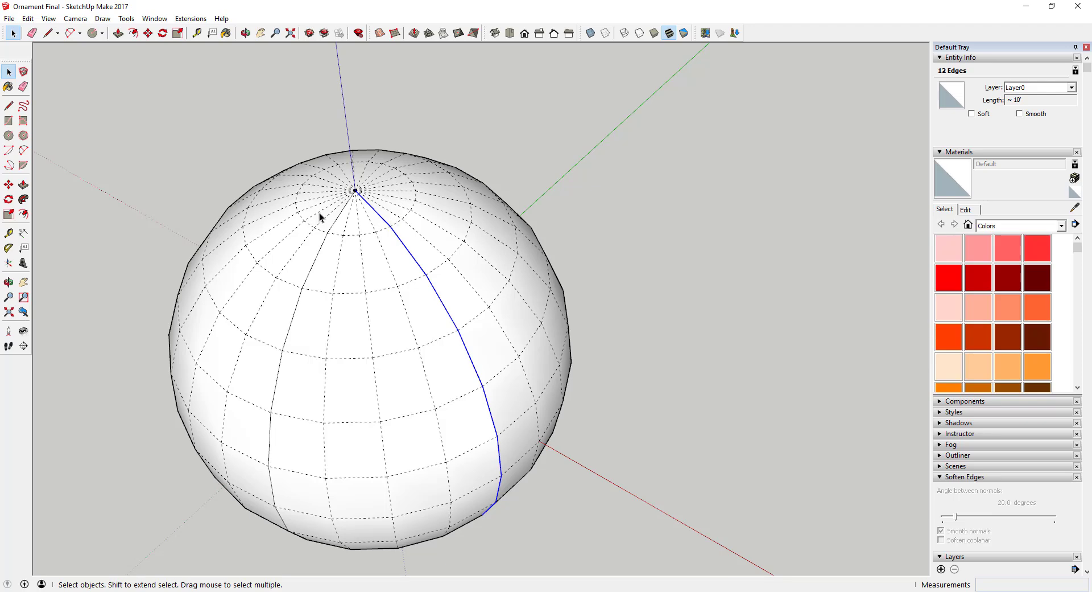
Step: Turn off the hidden geometry display so only the two meridian lines divide the sphere
middle_drag(367, 286, 507, 193)
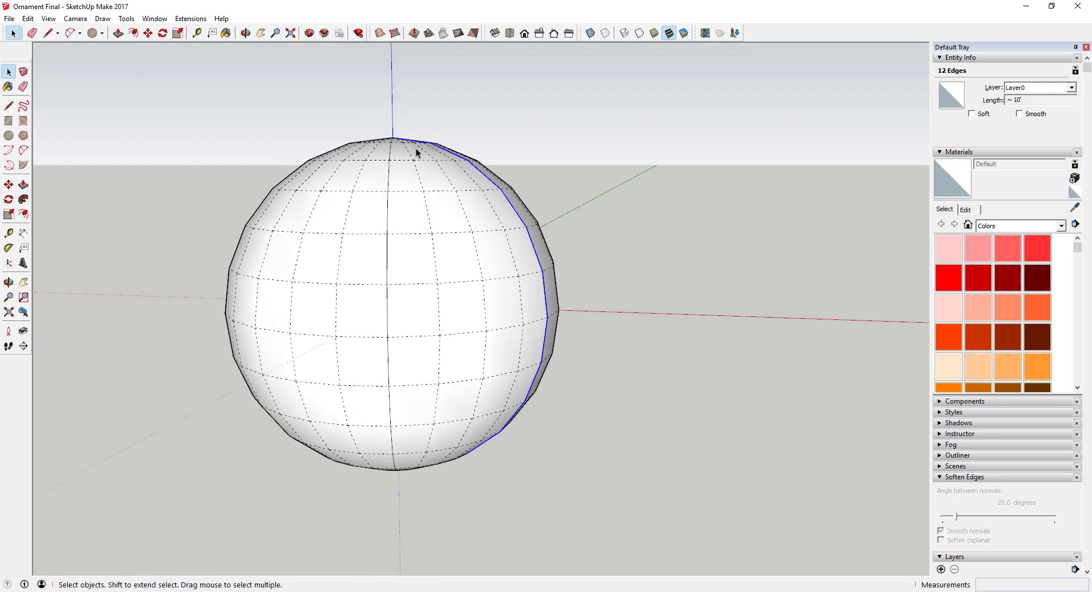
middle_drag(449, 460, 401, 416)
middle_drag(411, 266, 473, 245)
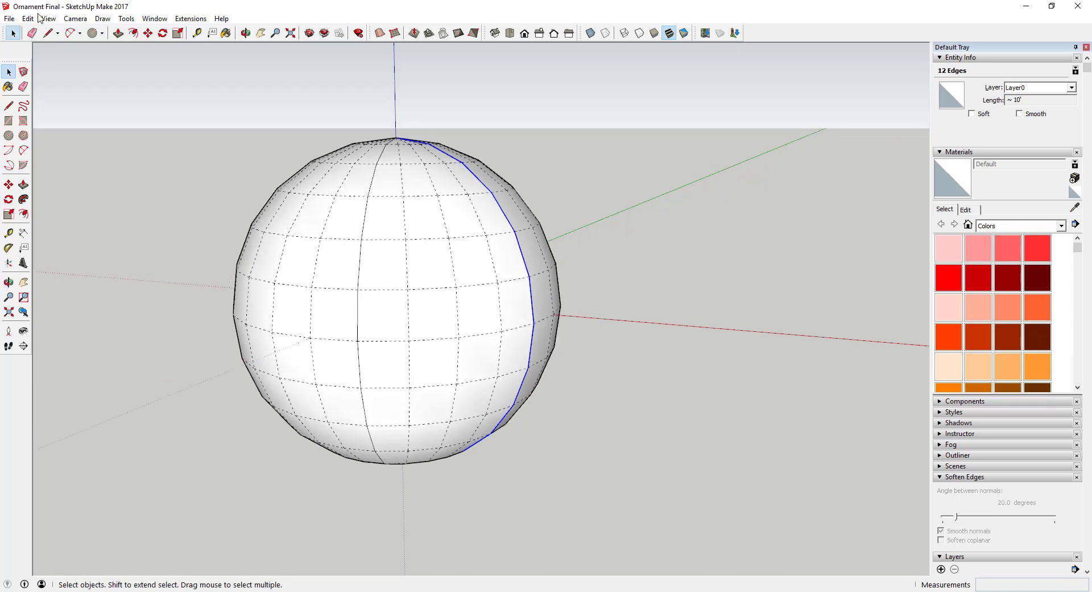
click(49, 18)
click(74, 60)
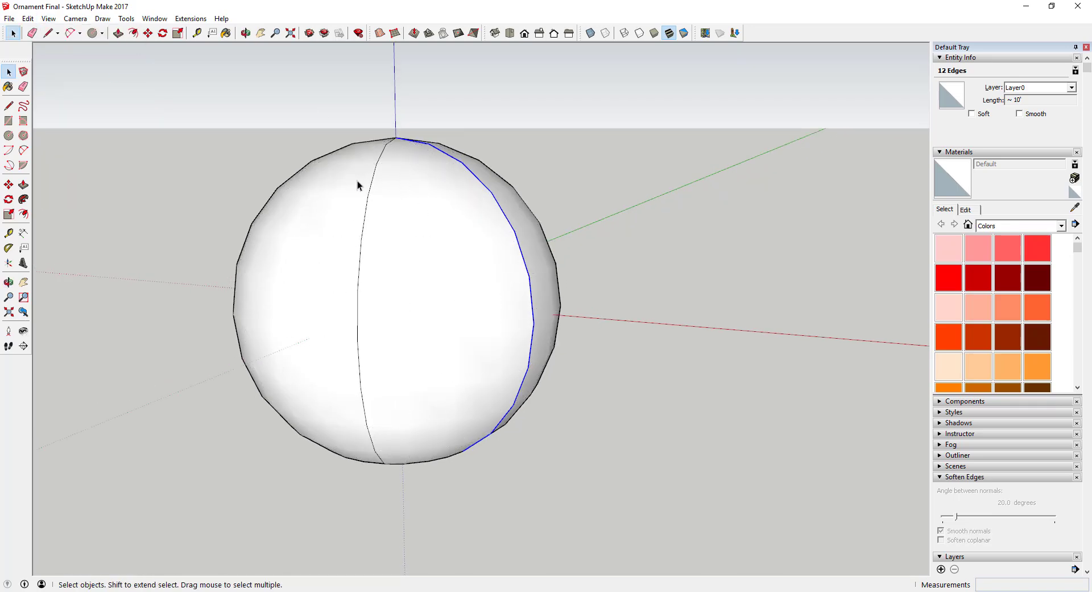
Step: Delete the large sphere surface outside the 60-degree wedge between the two meridian lines
middle_drag(356, 182, 329, 293)
middle_drag(489, 300, 330, 307)
click(331, 297)
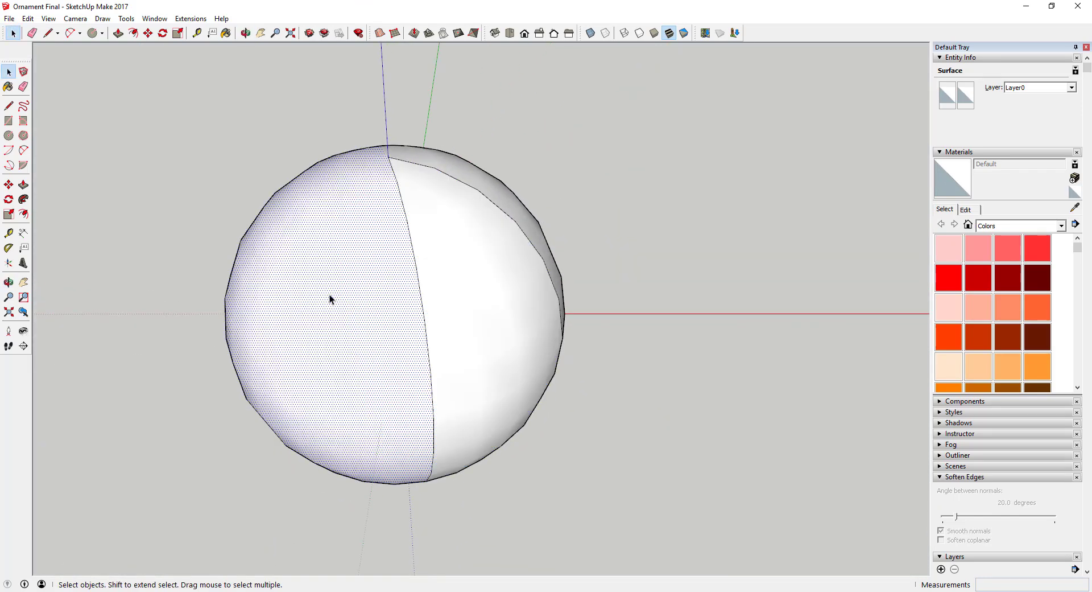
key(Delete)
Step: Inspect the remaining wedge from several sides and turn its hidden geometry display back on
middle_drag(517, 200, 424, 160)
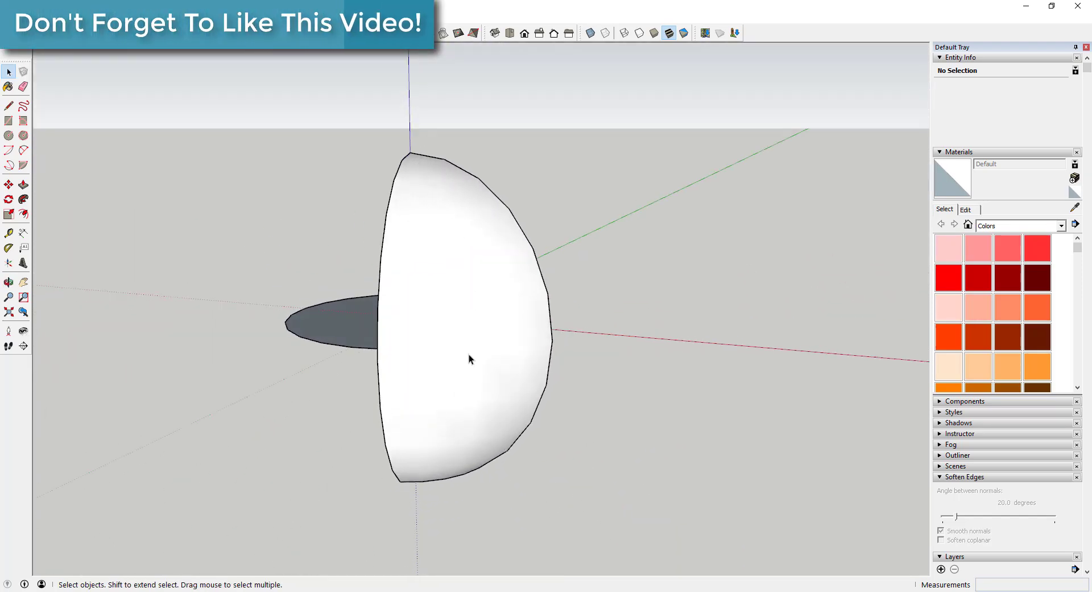
middle_drag(434, 438, 452, 275)
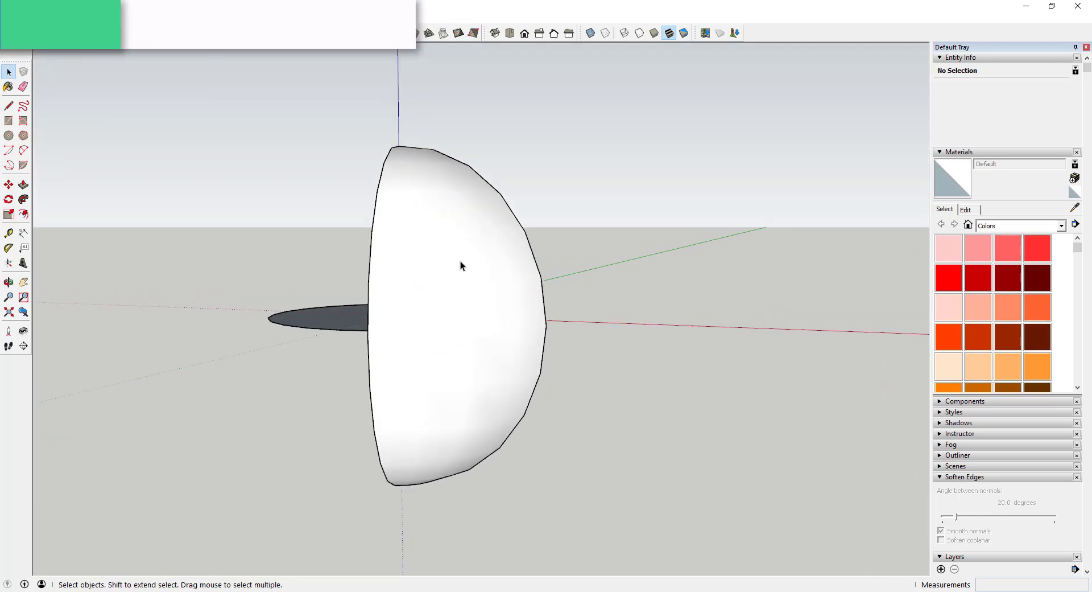
middle_drag(436, 222, 576, 358)
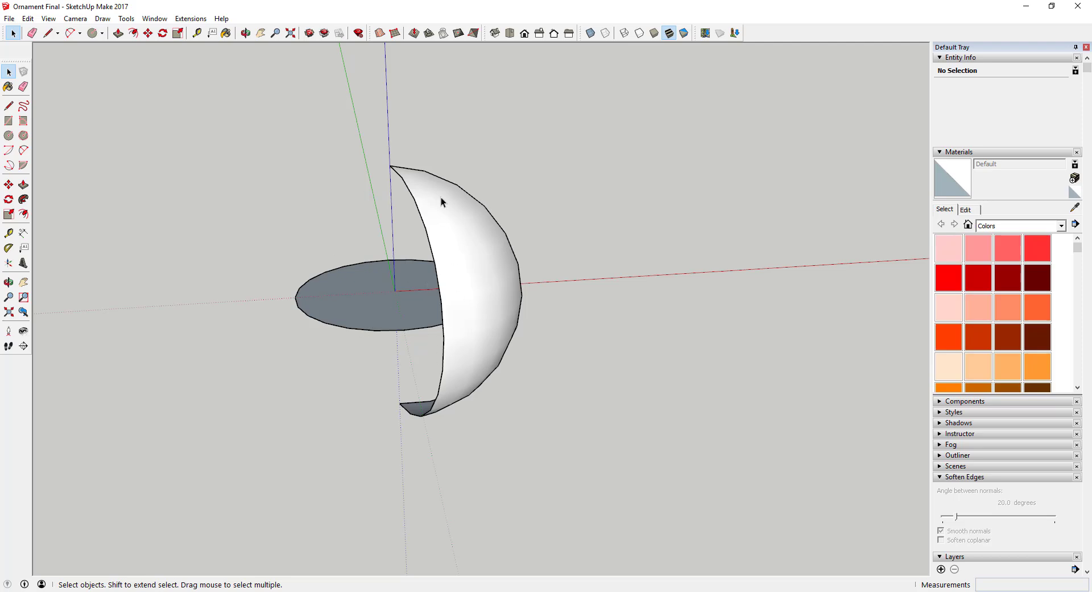
middle_drag(479, 296, 380, 253)
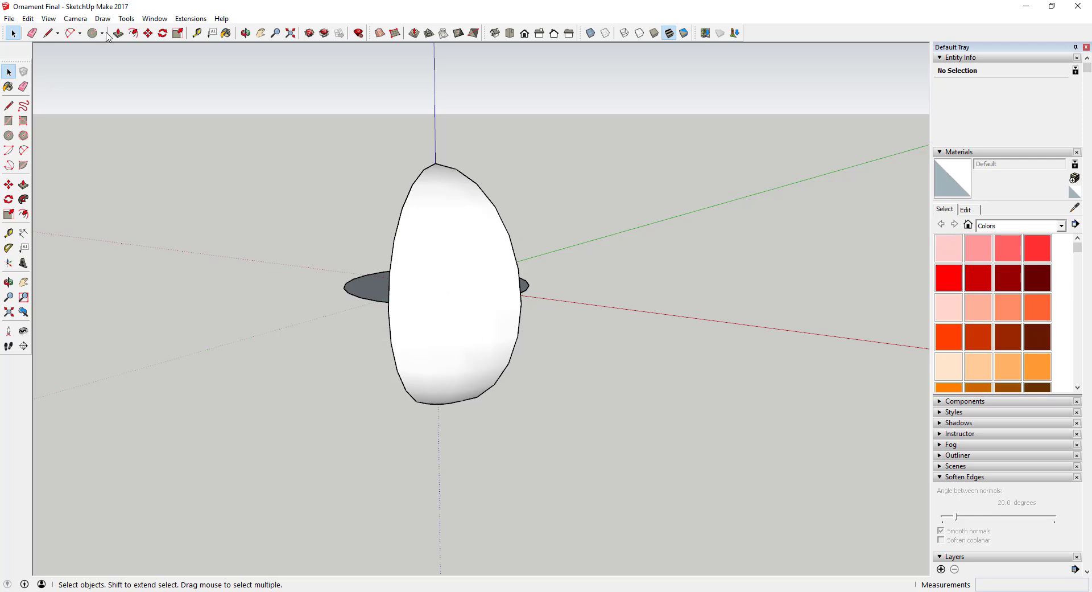
click(49, 19)
click(68, 55)
scroll(443, 209, up, 2)
middle_drag(443, 207, 441, 253)
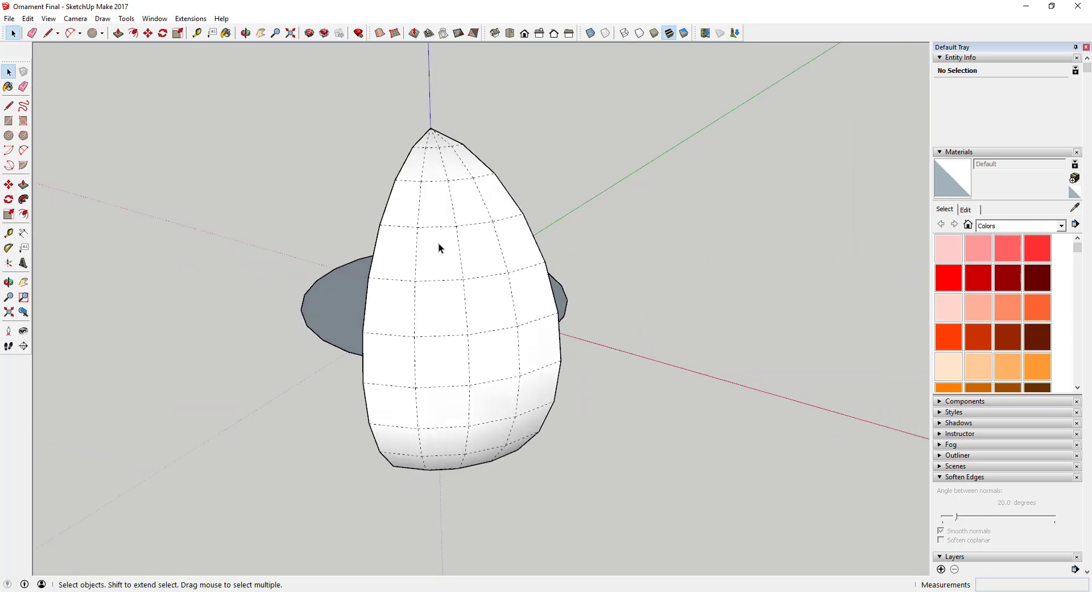
Step: Draw lines through the hidden grid points to form the first small diamond at the wedge's top pole, against one meridian edge
key(l)
click(430, 128)
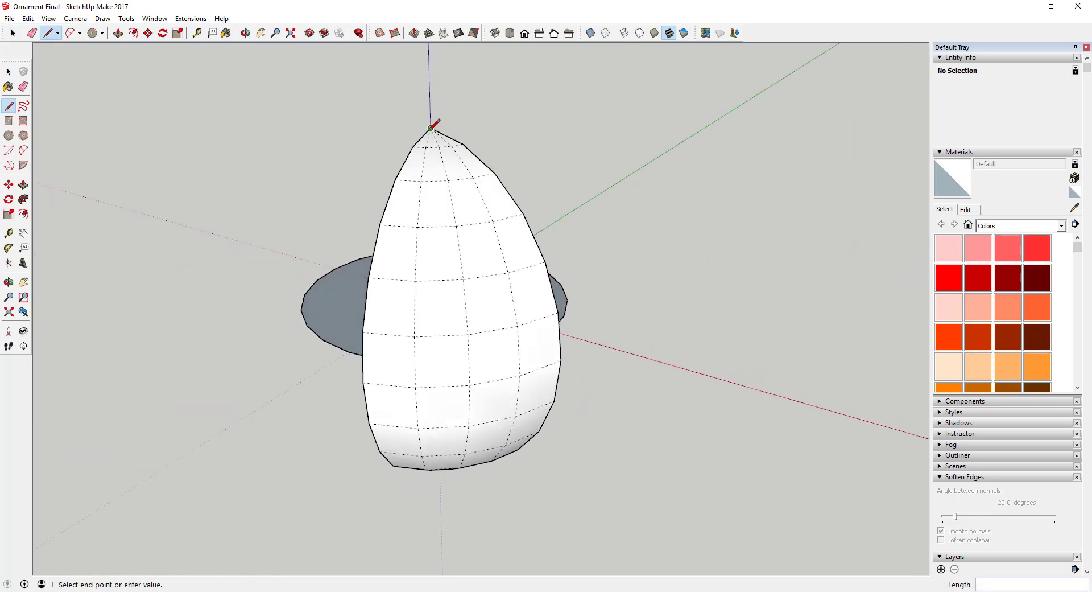
click(440, 146)
click(439, 147)
click(422, 180)
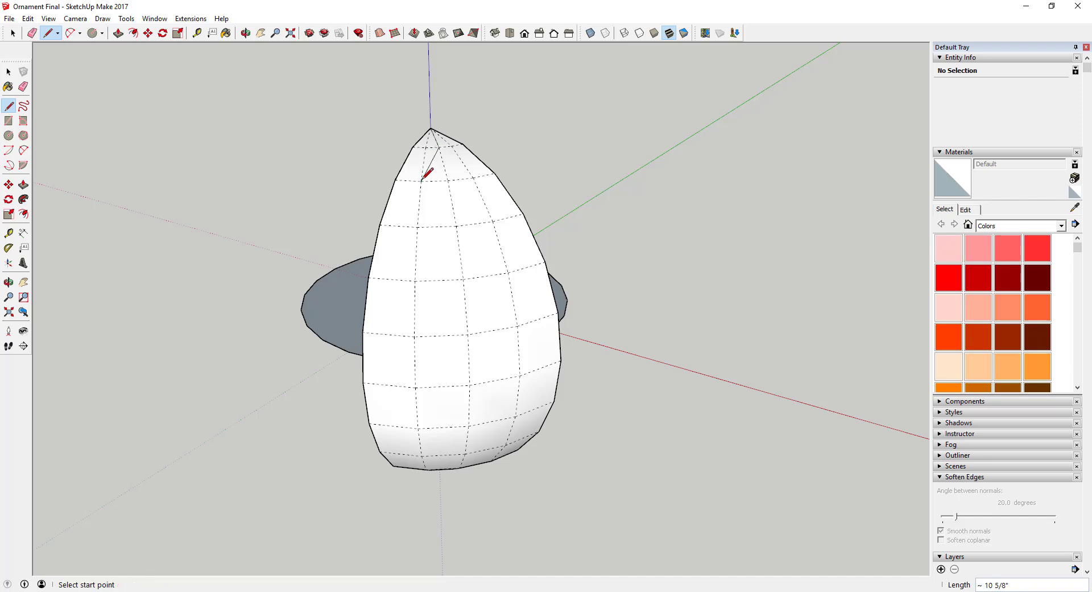
click(421, 181)
click(413, 147)
Step: Draw a second diamond, two grid cells wide and tall, directly below the first along the same meridian edge
click(421, 181)
click(380, 224)
click(421, 181)
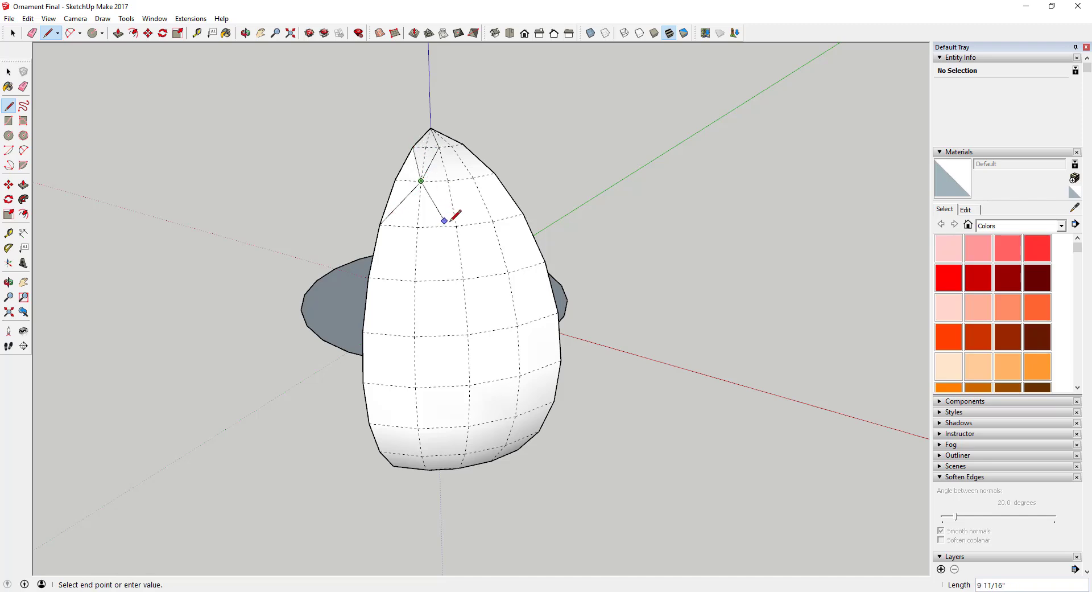
click(457, 226)
click(457, 225)
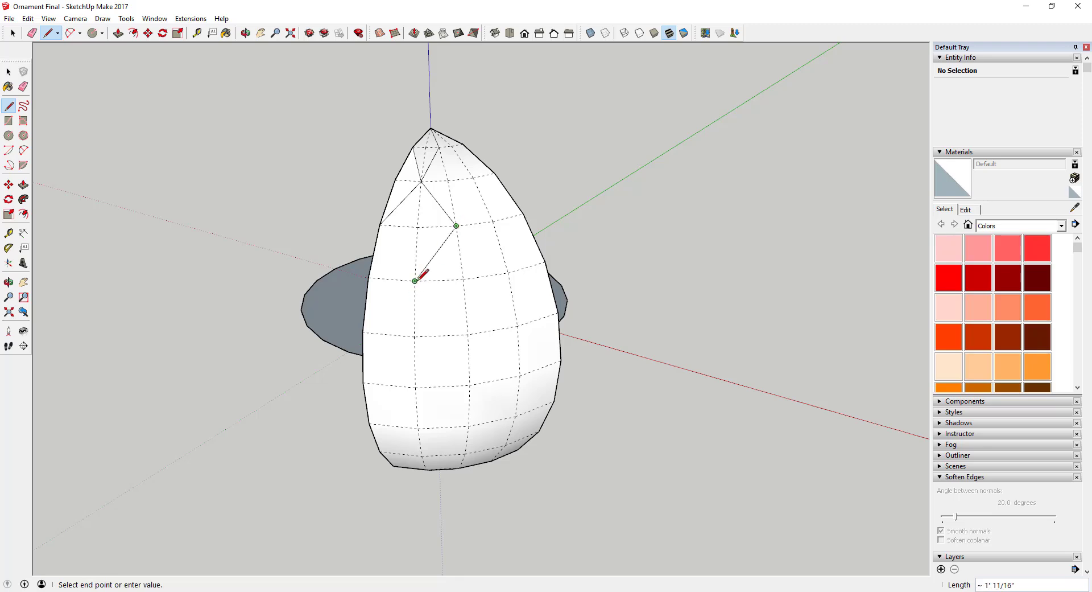
click(414, 281)
click(415, 280)
click(380, 224)
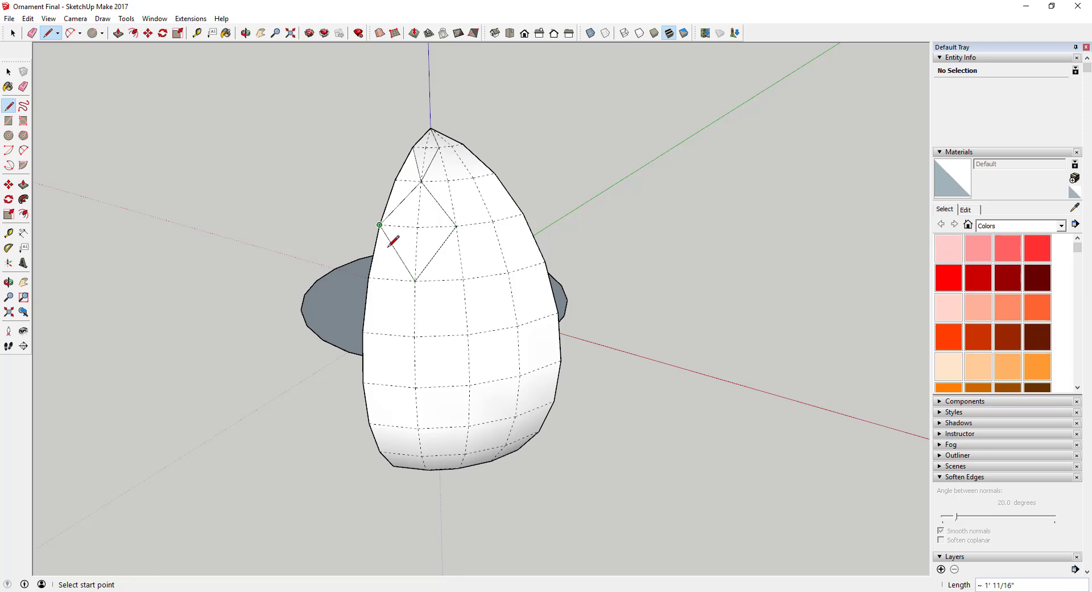
Step: Draw a third diamond of the same grid span around the wedge's equator, starting at the second diamond's lower corner
click(415, 280)
click(363, 332)
click(414, 281)
middle_drag(422, 382, 422, 292)
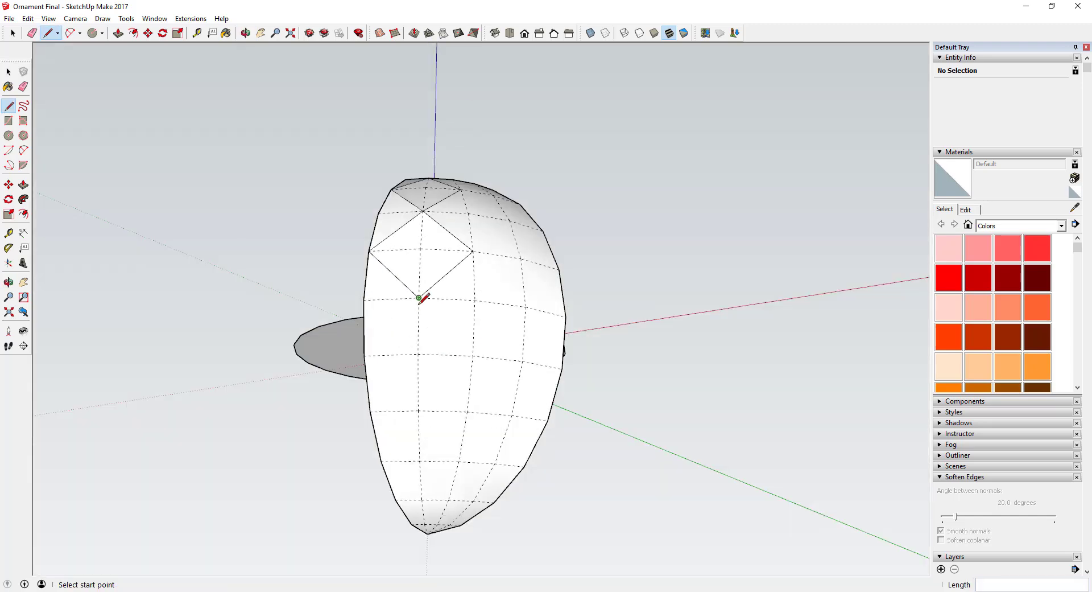
click(473, 356)
click(419, 410)
click(419, 410)
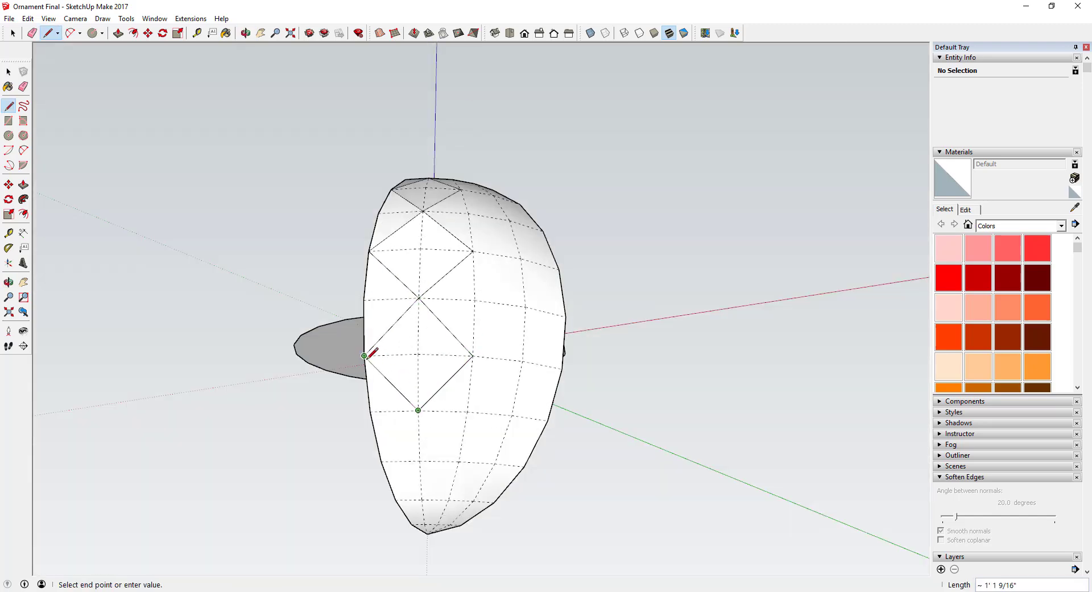
click(365, 356)
Step: Draw a fourth diamond below the equator by connecting grid points two cells apart from the third diamond's lower corner
click(418, 410)
click(381, 460)
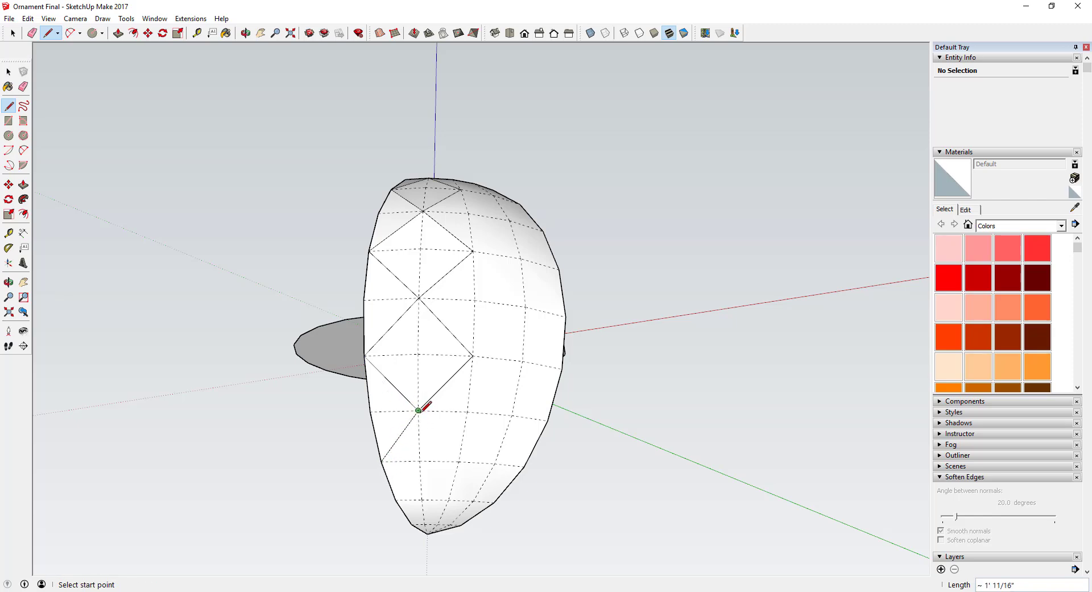
click(419, 409)
click(467, 464)
mouse_move(451, 451)
middle_down()
mouse_move(615, 517)
mouse_move(463, 386)
mouse_move(458, 224)
middle_up()
scroll(462, 382, up, 2)
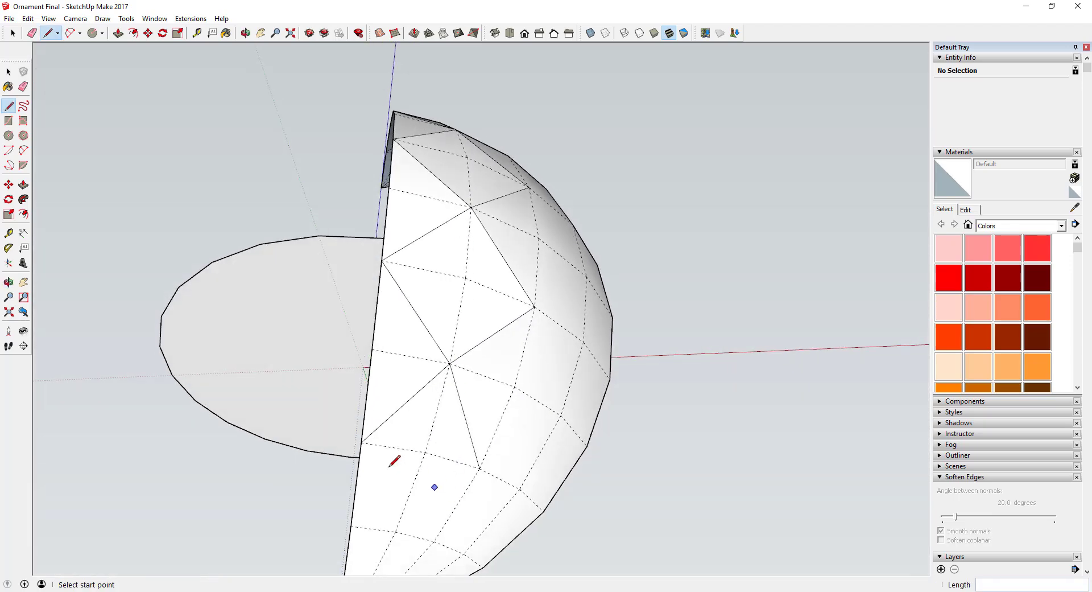
scroll(409, 312, down, 2)
scroll(399, 484, up, 2)
scroll(399, 498, up, 1)
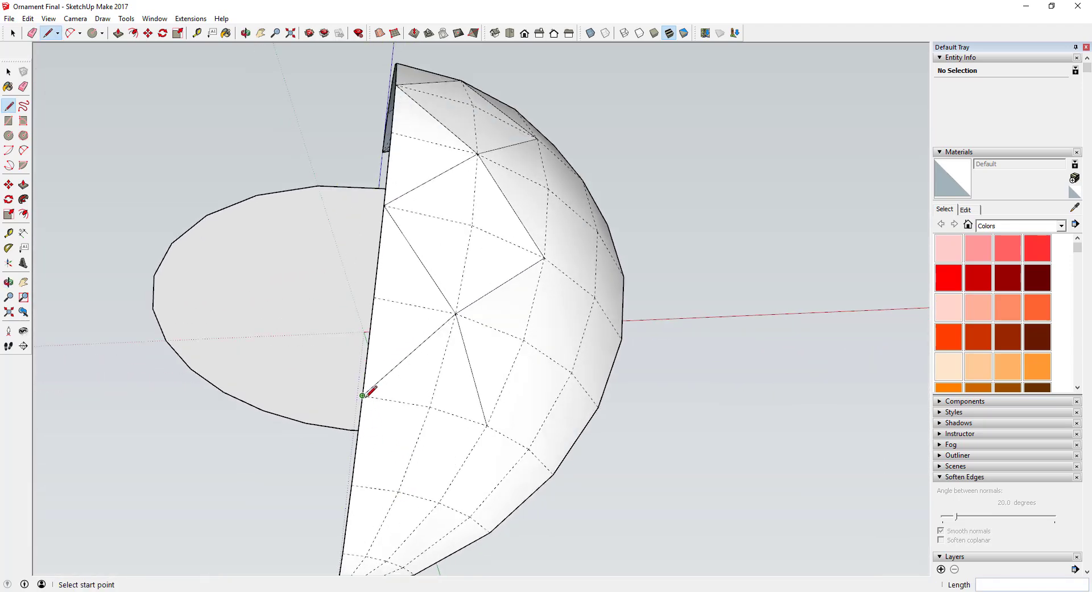
click(363, 395)
click(398, 490)
click(487, 425)
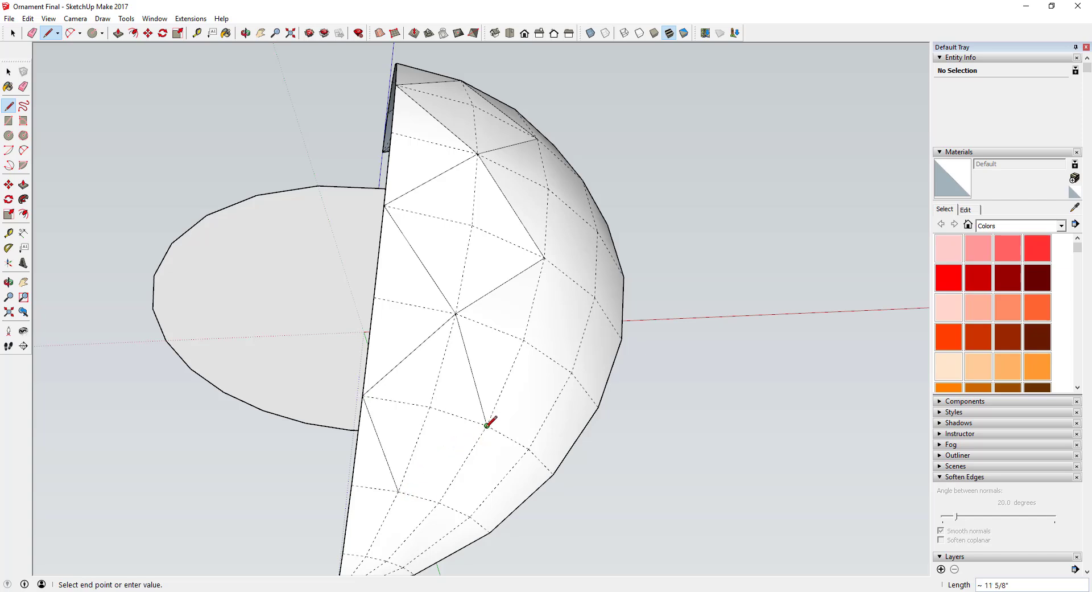
click(399, 491)
Step: Close the lowest full-size diamond and draw a small diamond from its lower corner to the wedge's bottom pole, against the same meridian edge
middle_drag(417, 495, 385, 459)
scroll(455, 370, up, 2)
click(461, 366)
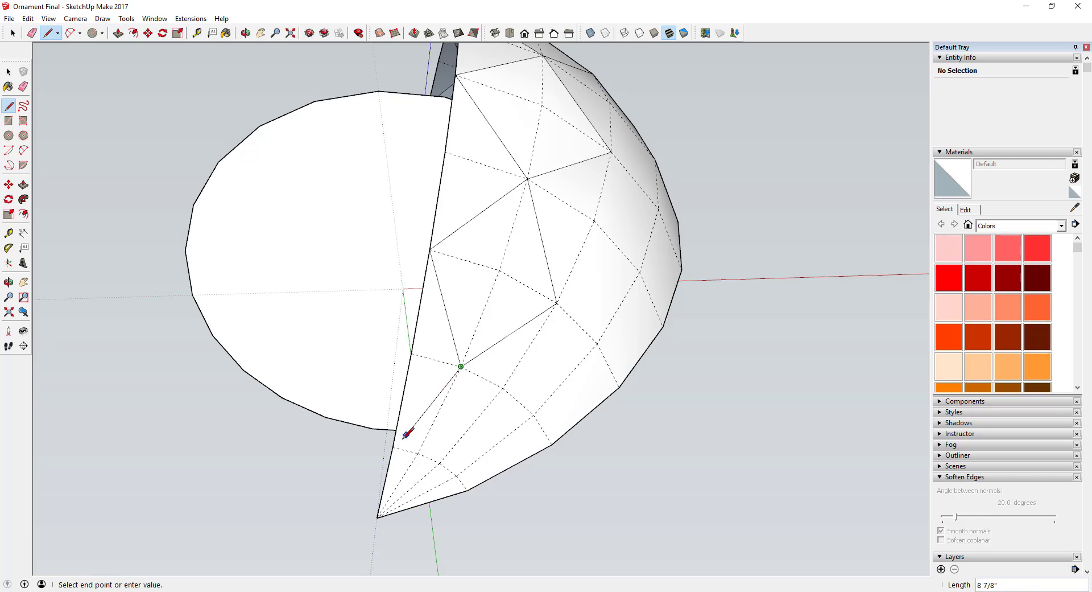
key(Escape)
click(461, 366)
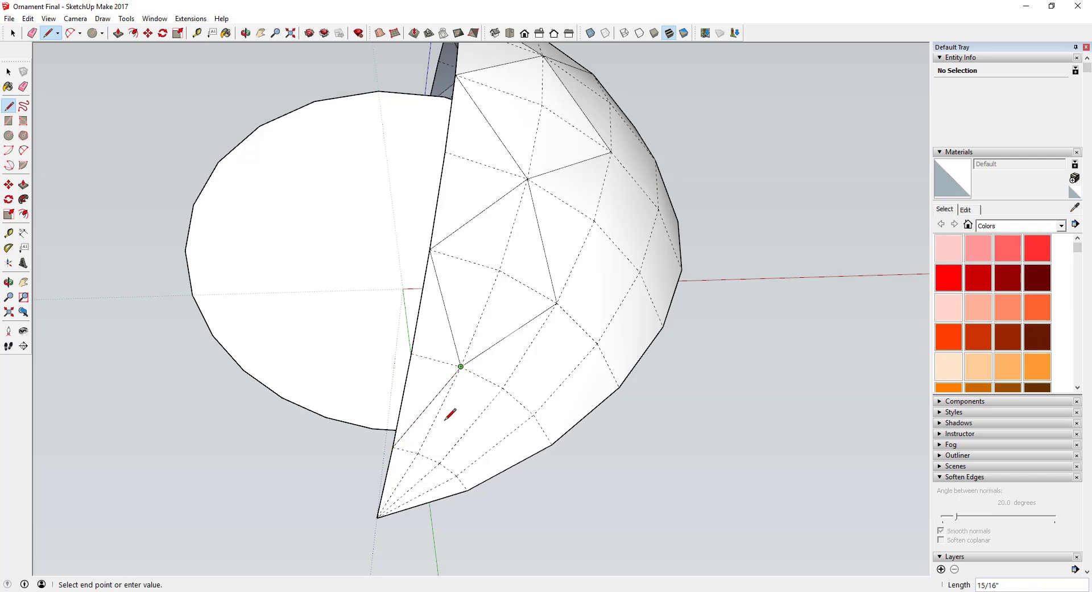
click(440, 463)
click(440, 462)
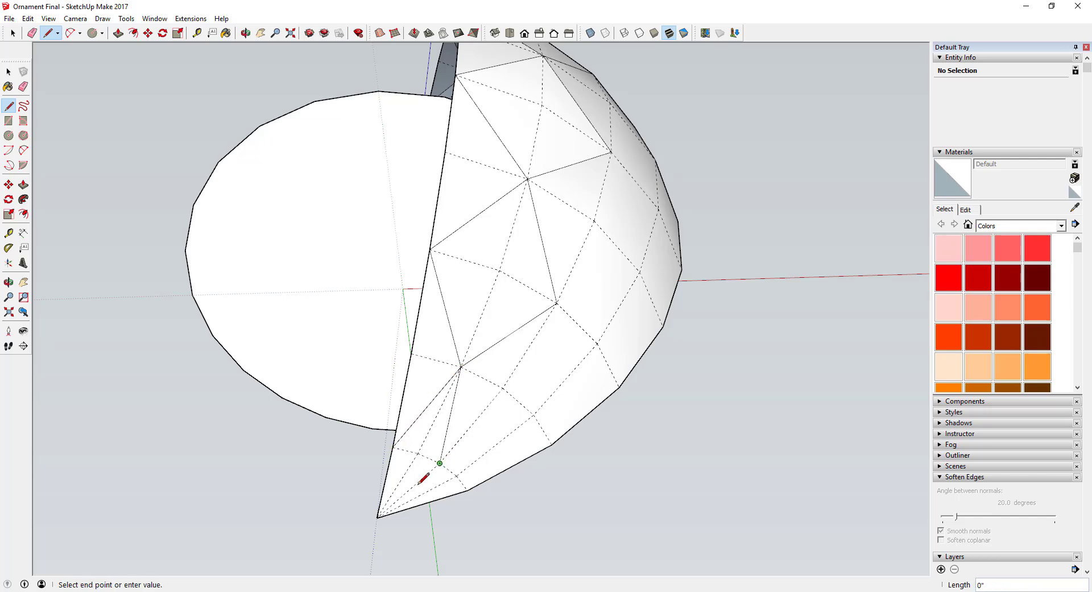
click(378, 516)
key(Escape)
Step: Draw the adjacent small diamond's remaining lines at the bottom pole, through the grid point one row up to the opposite meridian edge
click(440, 463)
click(533, 415)
click(533, 414)
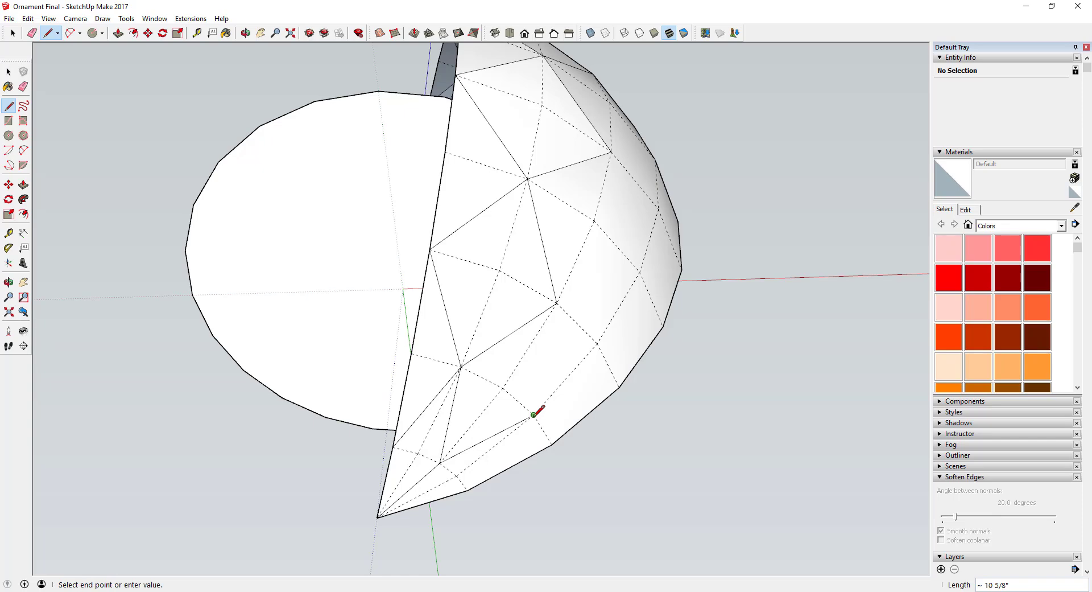
click(469, 490)
key(space)
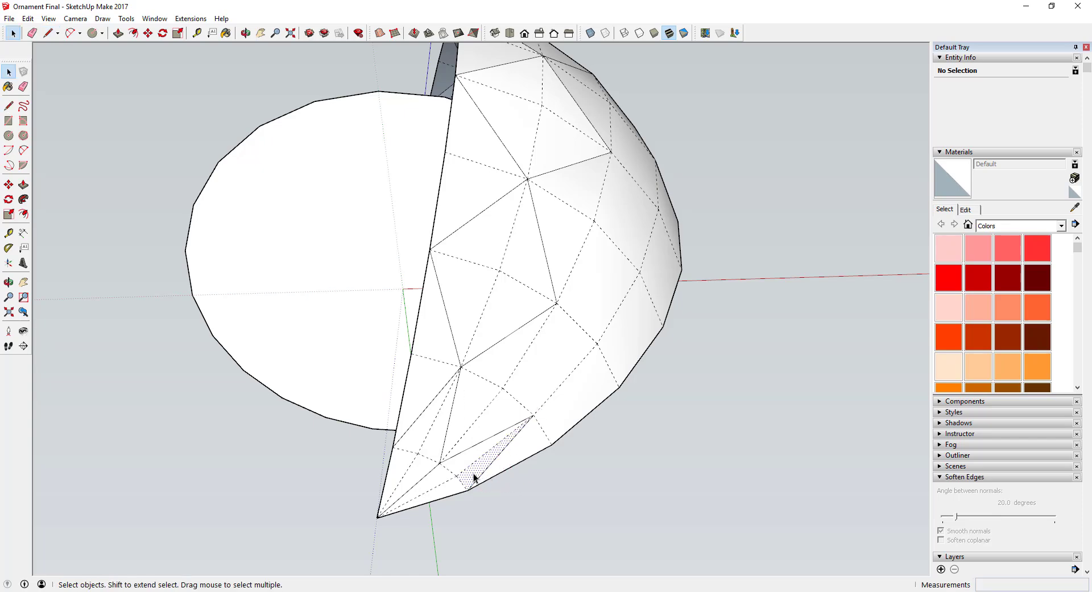
middle_drag(518, 453, 481, 483)
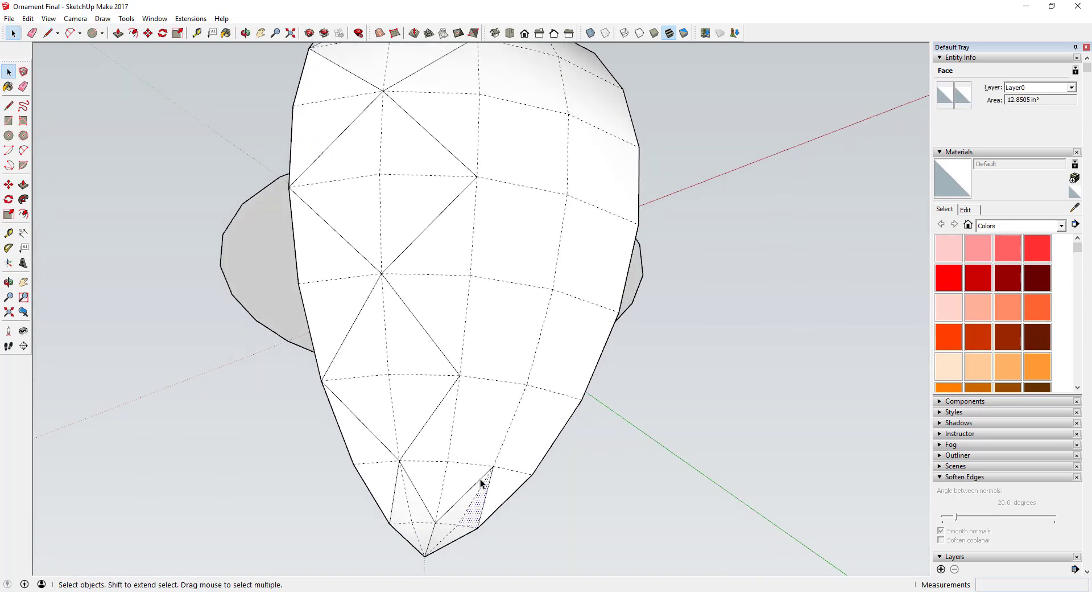
Step: Draw a diamond two grid cells wide and tall directly above the small pole diamond, along the opposite meridian edge
key(l)
click(494, 466)
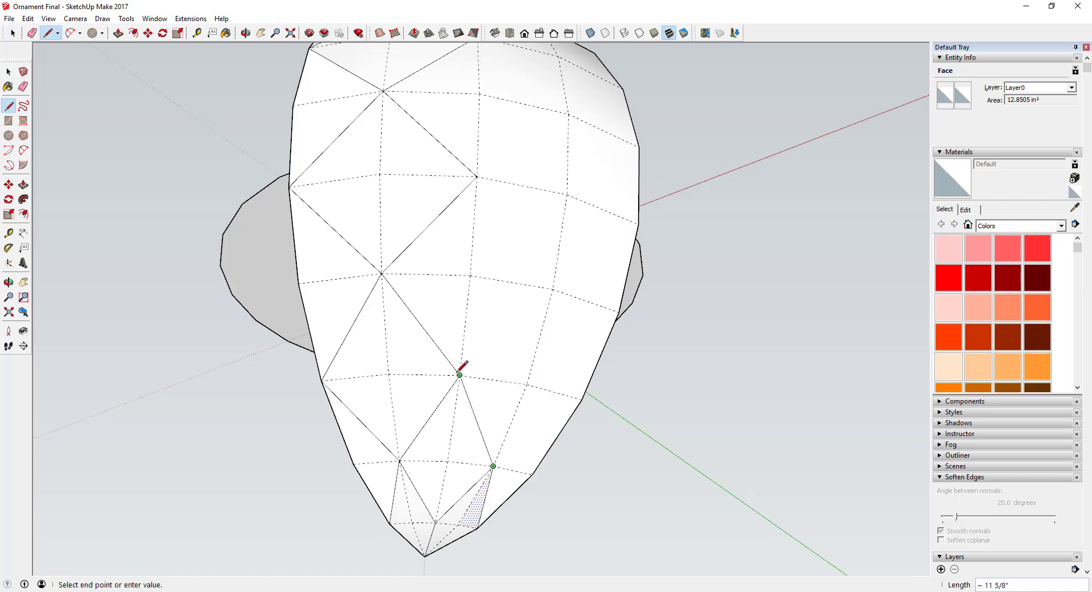
click(460, 374)
click(460, 375)
click(553, 289)
click(552, 289)
click(582, 399)
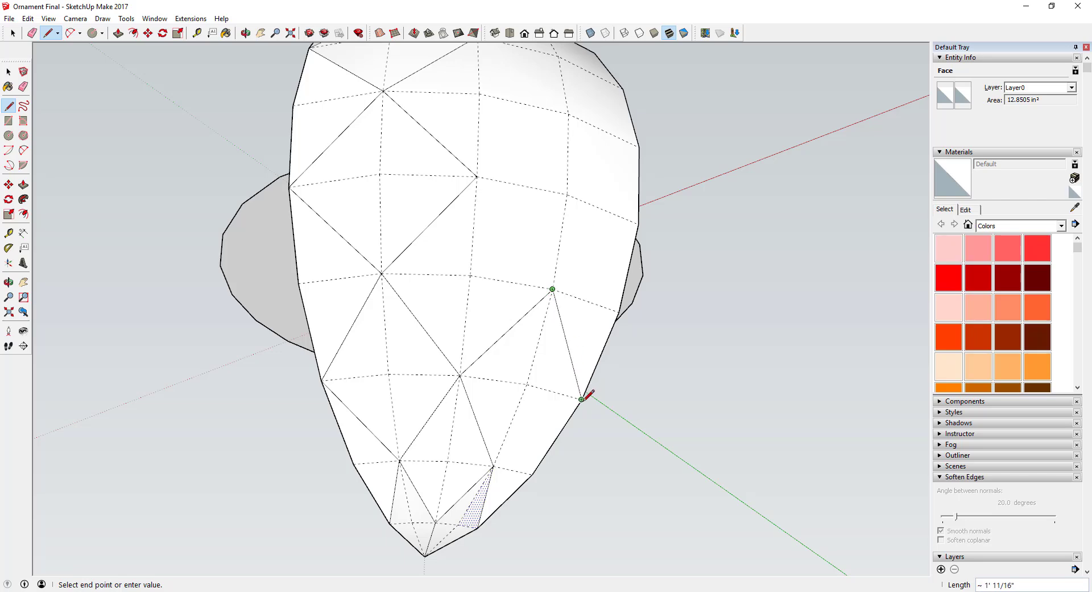
click(581, 398)
click(494, 465)
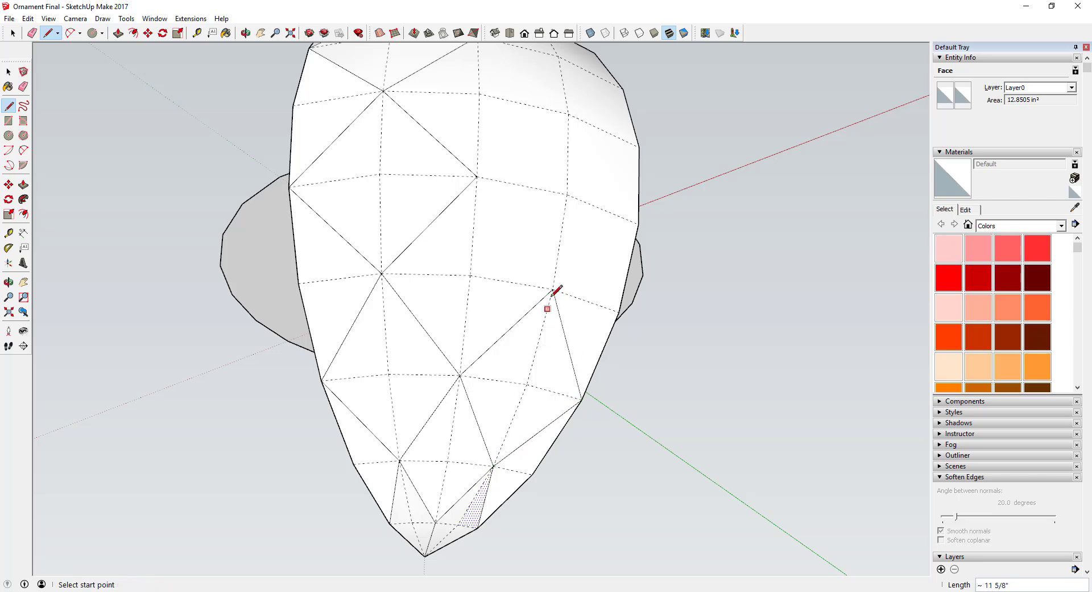
Step: Draw the next two-cell diamond up the opposite meridian edge, just below the equator, sharing the neighbouring column's corner point
click(552, 289)
click(477, 177)
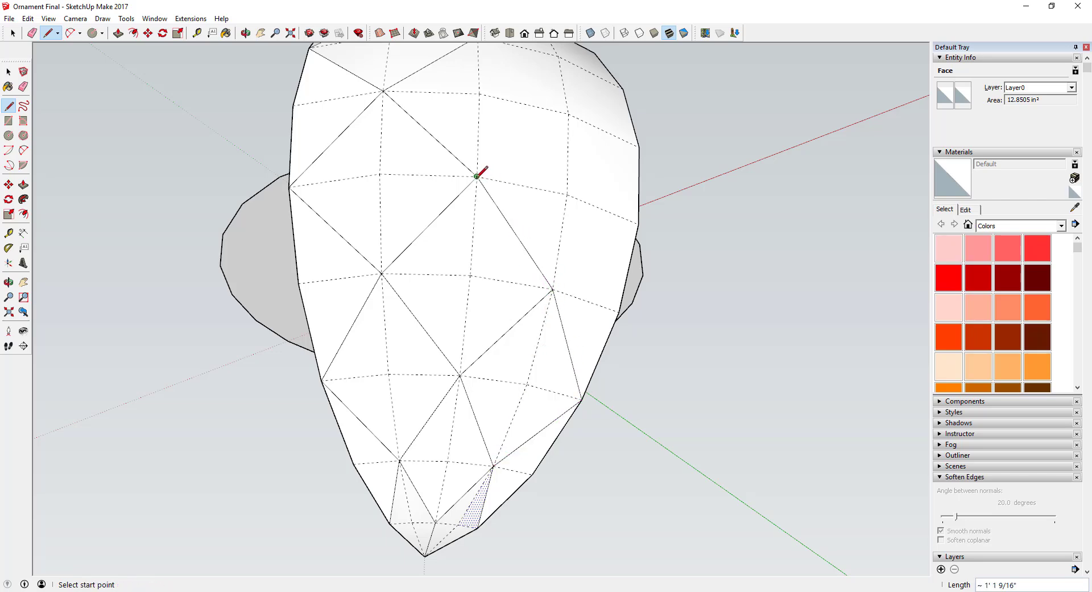
click(477, 176)
click(568, 112)
click(568, 113)
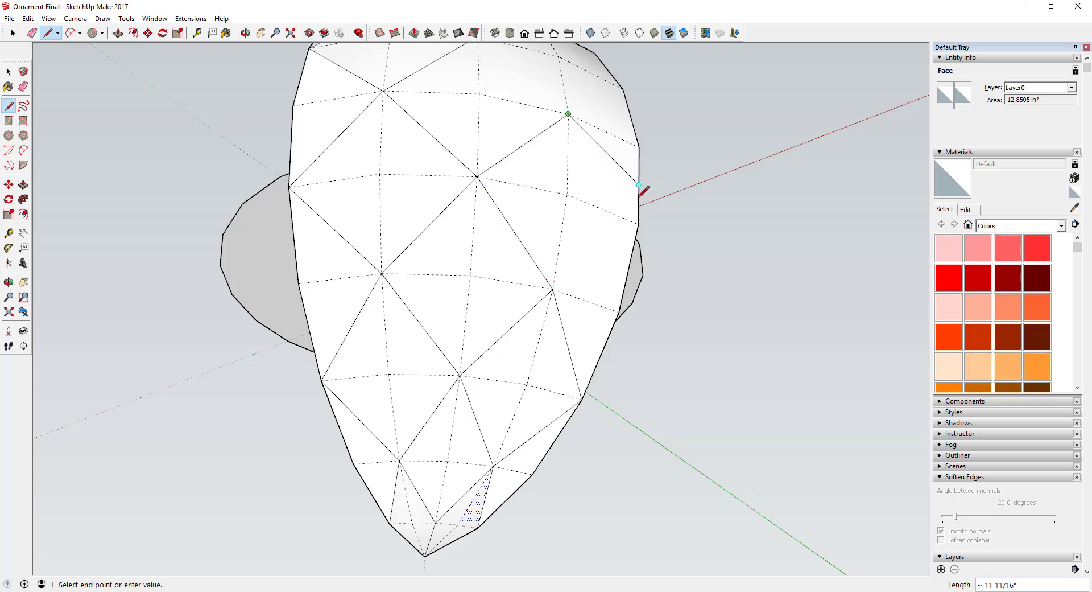
click(638, 223)
click(638, 224)
click(552, 289)
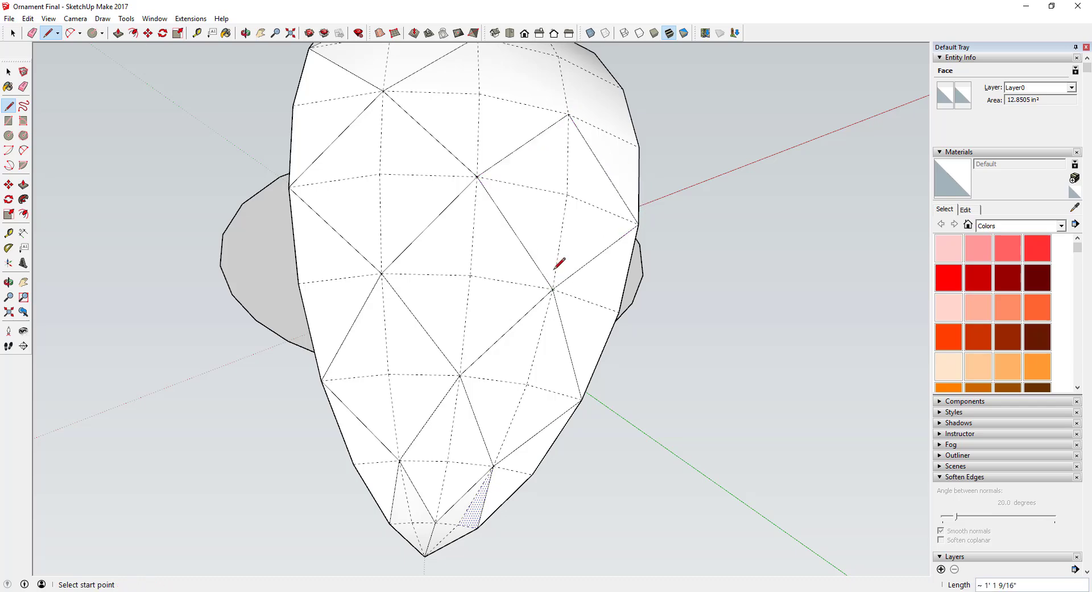
Step: Draw a two-cell diamond just above the equator along the same edge, starting at the previous diamond's upper corner
middle_drag(551, 163, 553, 255)
click(533, 268)
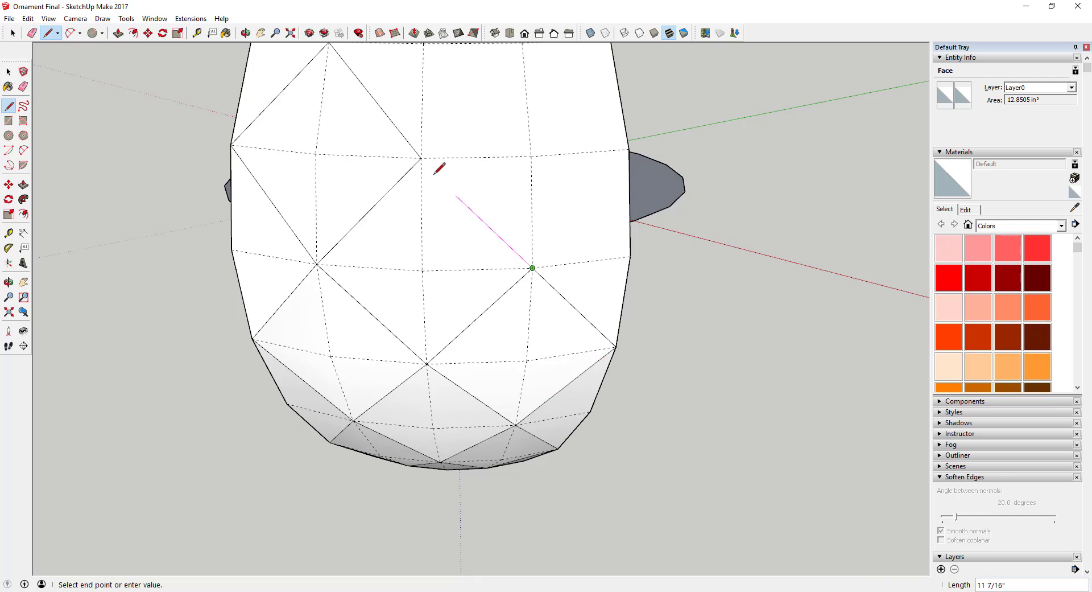
click(422, 157)
middle_drag(455, 260, 455, 196)
scroll(455, 195, up, 2)
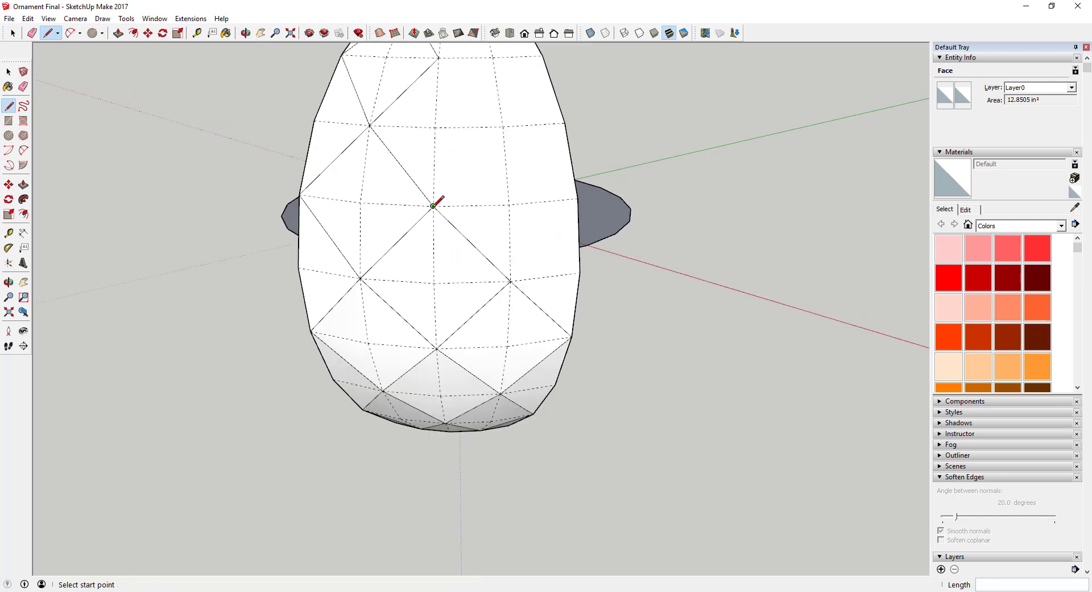
click(433, 206)
click(503, 125)
click(503, 126)
click(578, 198)
click(577, 198)
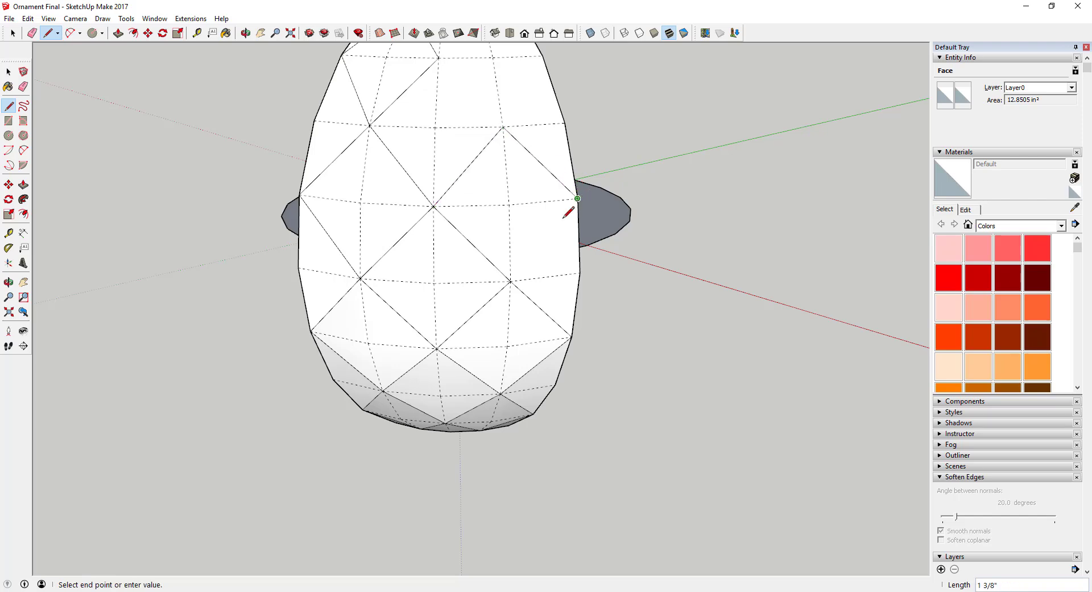
click(510, 280)
Step: Draw the uppermost two-cell diamond of this column, connecting it to the neighbouring column and the meridian edge
middle_drag(512, 151, 498, 302)
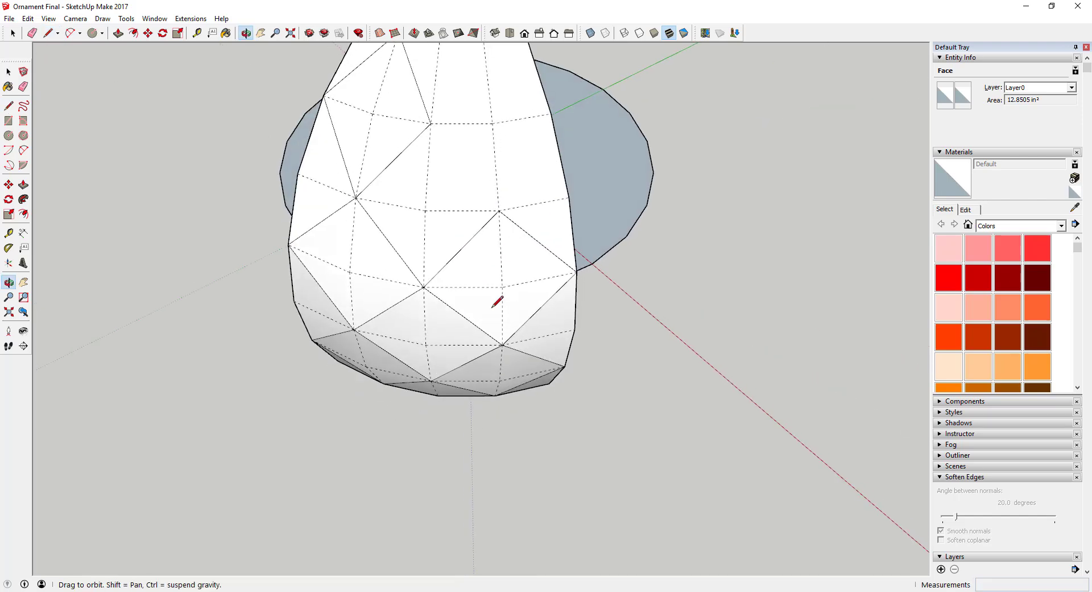
click(499, 211)
click(432, 122)
middle_drag(453, 244, 451, 160)
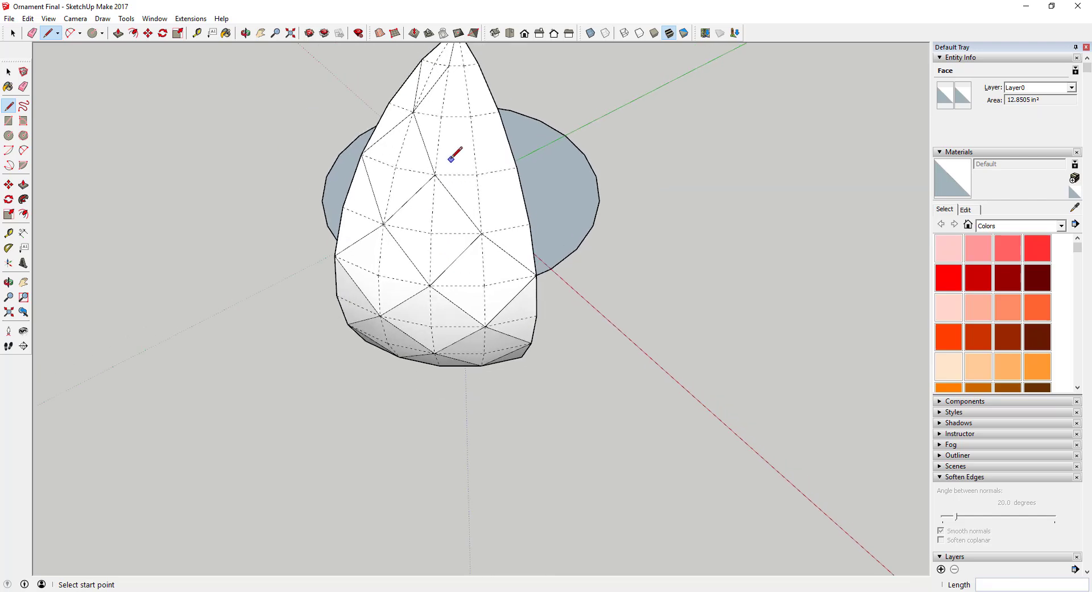
scroll(451, 160, up, 2)
click(429, 180)
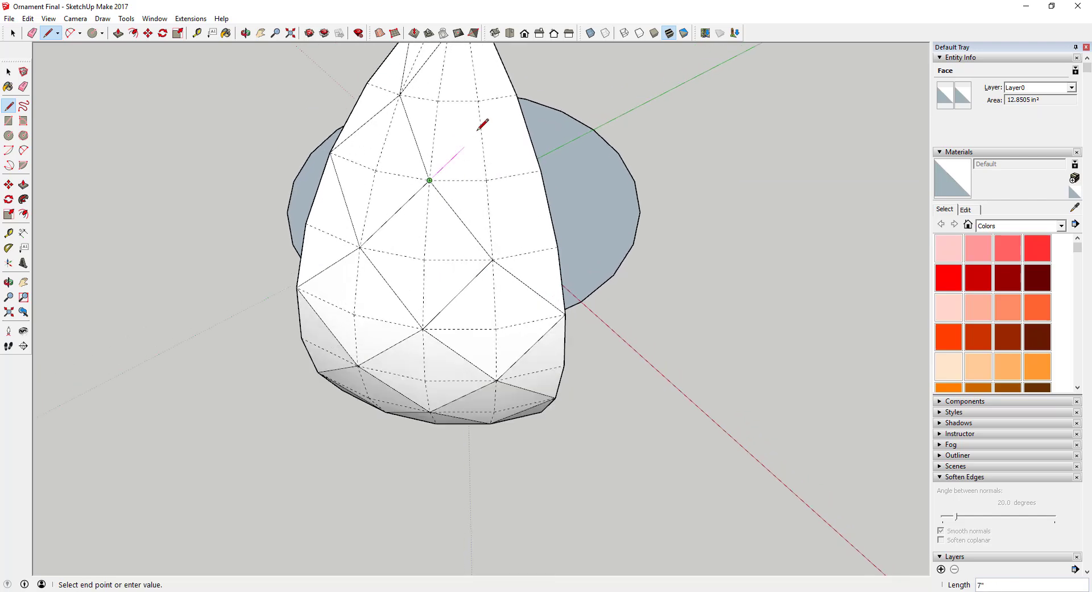
click(478, 100)
click(478, 101)
click(541, 171)
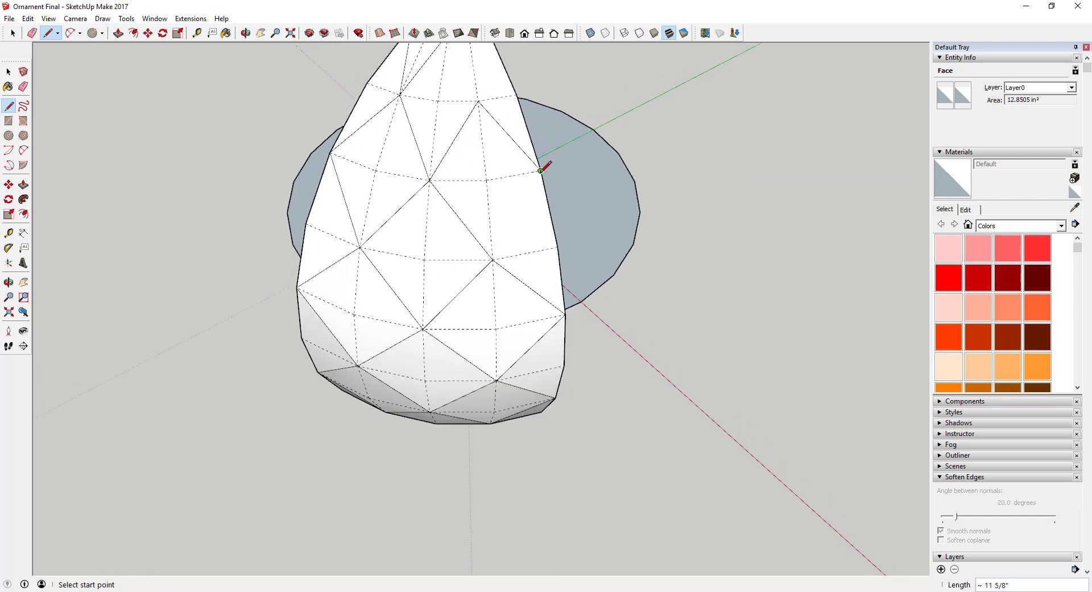
click(541, 170)
click(493, 260)
Step: Draw two lines from the uppermost diamond's top corner to the nearby grid points to complete the small diamond at the top pole
middle_drag(500, 190, 485, 89)
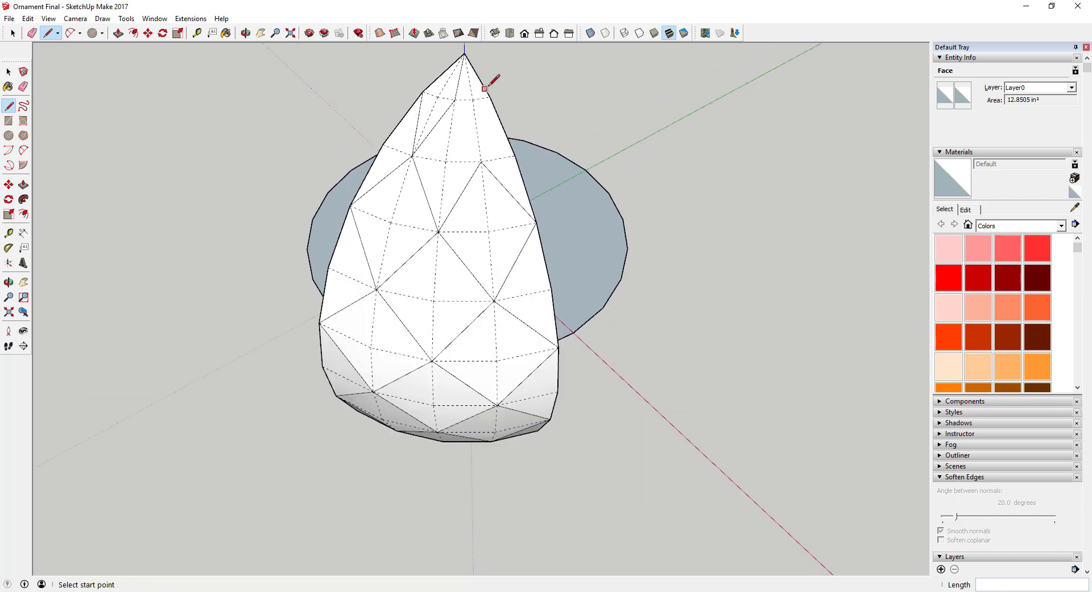
scroll(485, 88, up, 2)
click(478, 197)
click(440, 104)
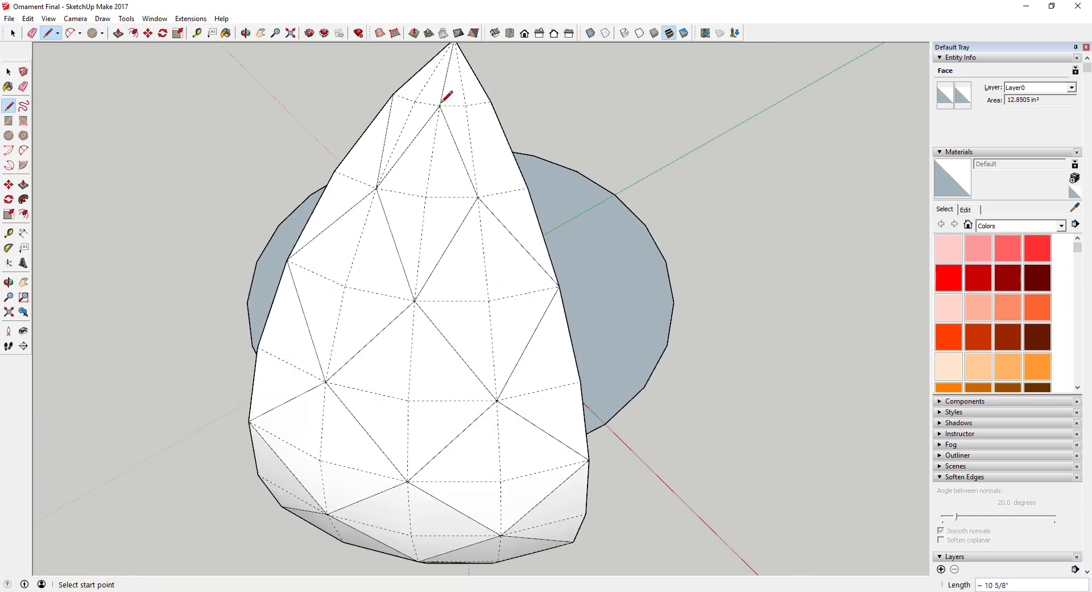
click(477, 197)
click(490, 103)
key(space)
Step: Turn off the hidden geometry display and select several diamonds to check that each is a single surface
scroll(506, 113, down, 3)
middle_drag(506, 114, 541, 61)
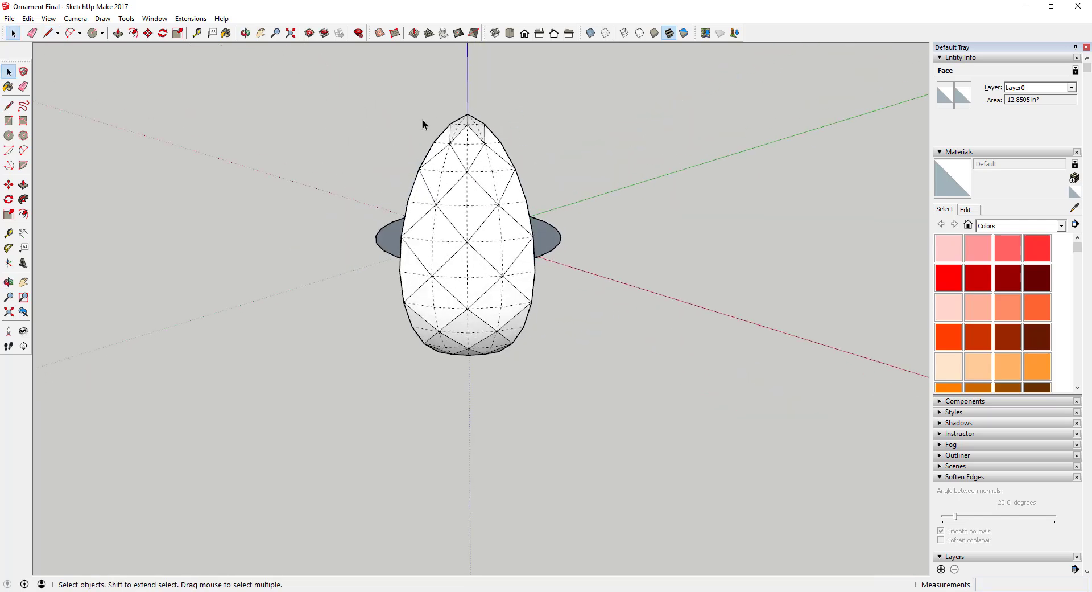
scroll(477, 196, up, 2)
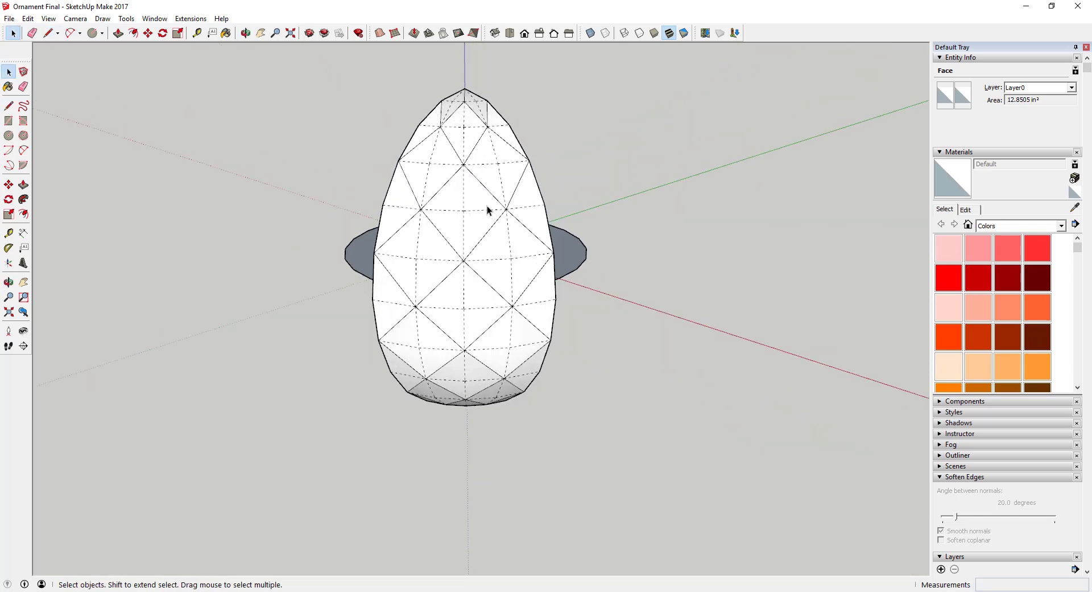
click(55, 20)
click(68, 59)
click(448, 143)
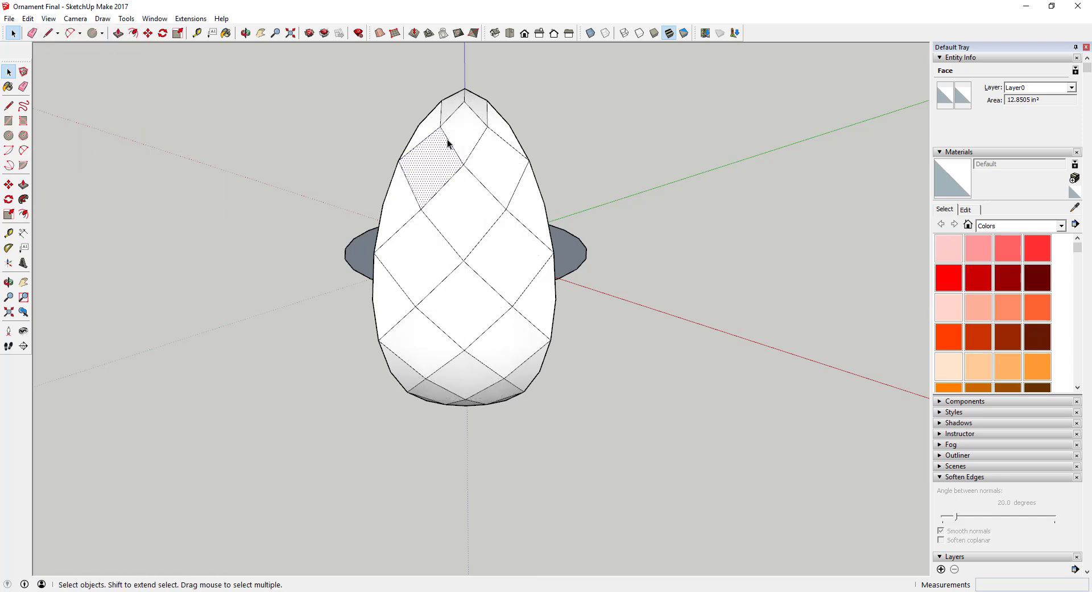
click(487, 161)
click(483, 110)
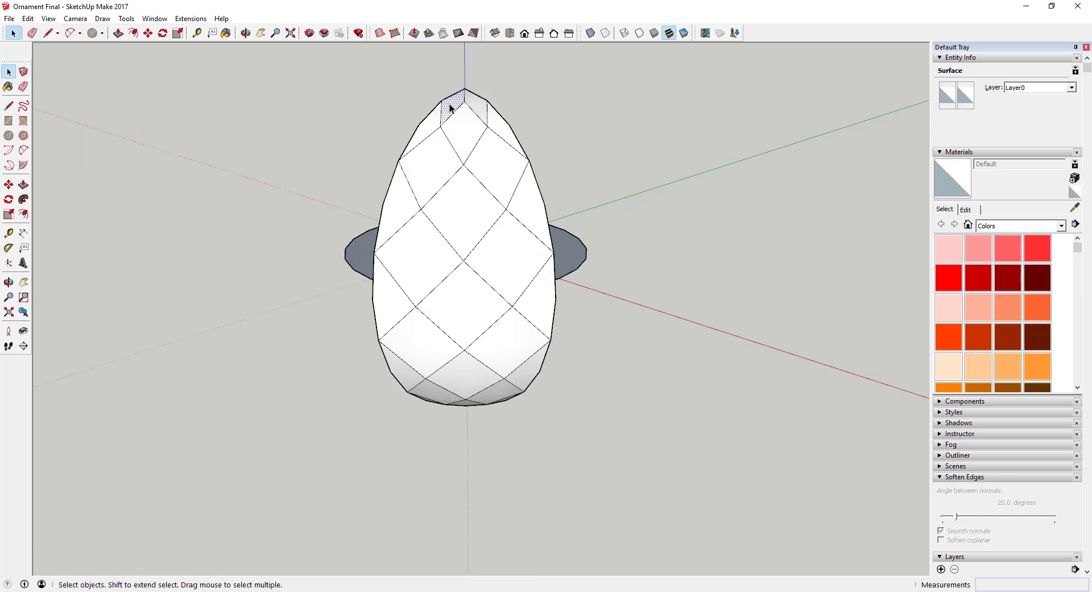
click(436, 246)
click(495, 262)
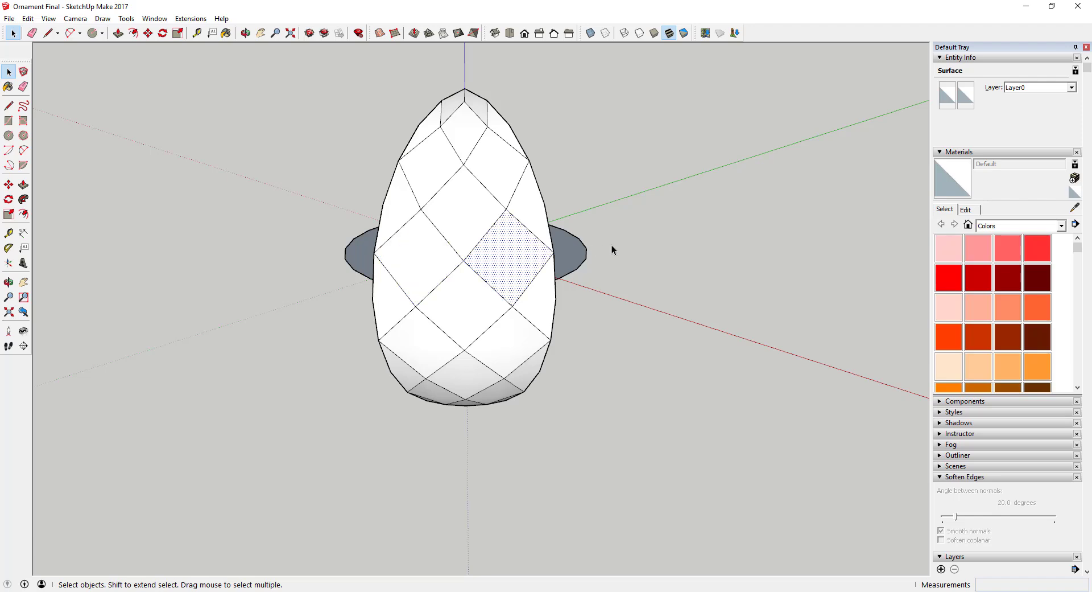
Step: Paint both small top-pole diamonds and the six full-size diamonds in the three rows beneath them with red Color A05
click(947, 277)
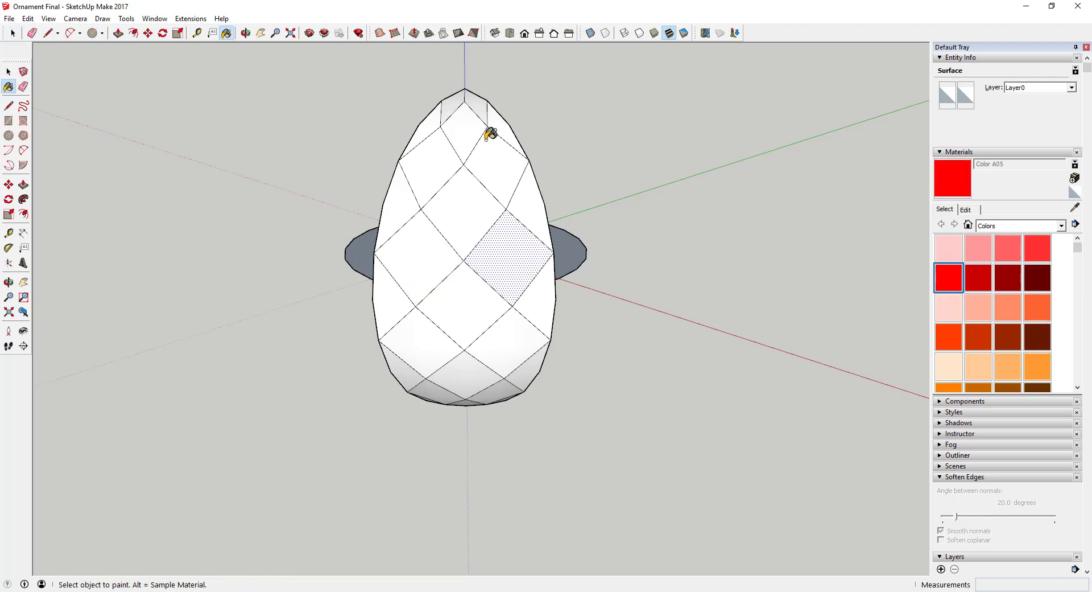
click(459, 104)
click(478, 103)
click(446, 155)
click(495, 159)
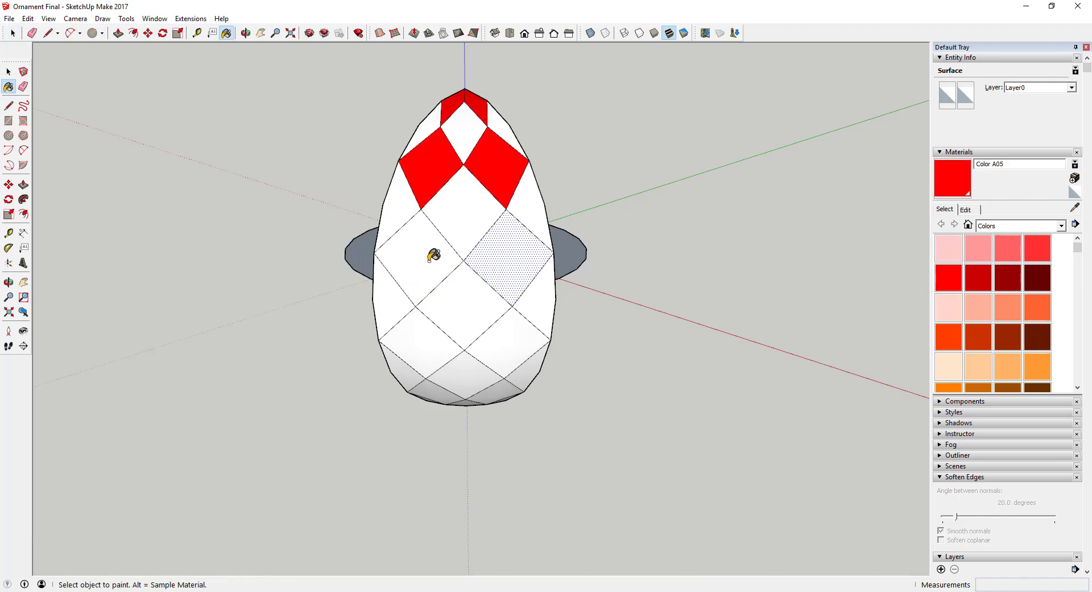
click(434, 255)
click(512, 255)
click(421, 344)
click(518, 341)
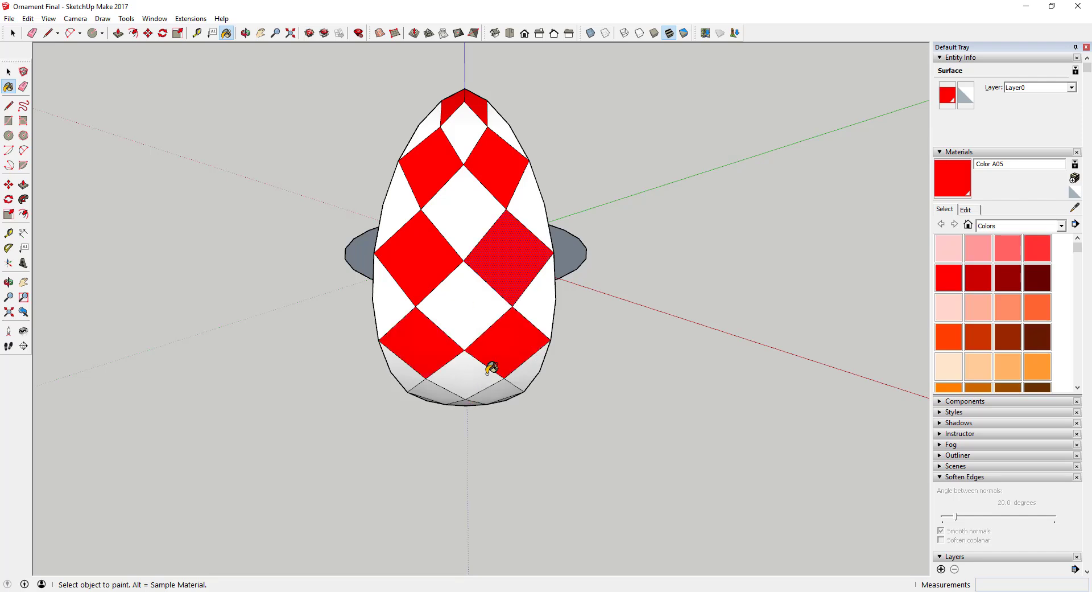
Step: Paint the two full-size diamonds in the lowest row and both small bottom-pole diamonds in the same red
middle_drag(490, 368, 495, 105)
click(431, 378)
click(497, 373)
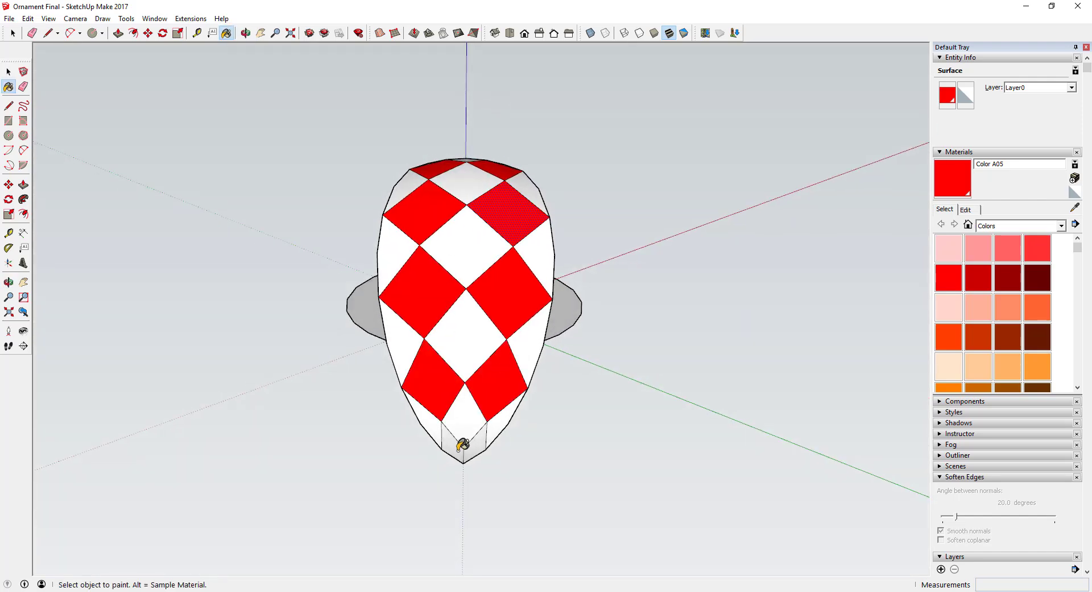
click(458, 447)
click(480, 439)
key(space)
mouse_move(512, 215)
middle_down()
mouse_move(496, 344)
mouse_move(503, 240)
middle_up()
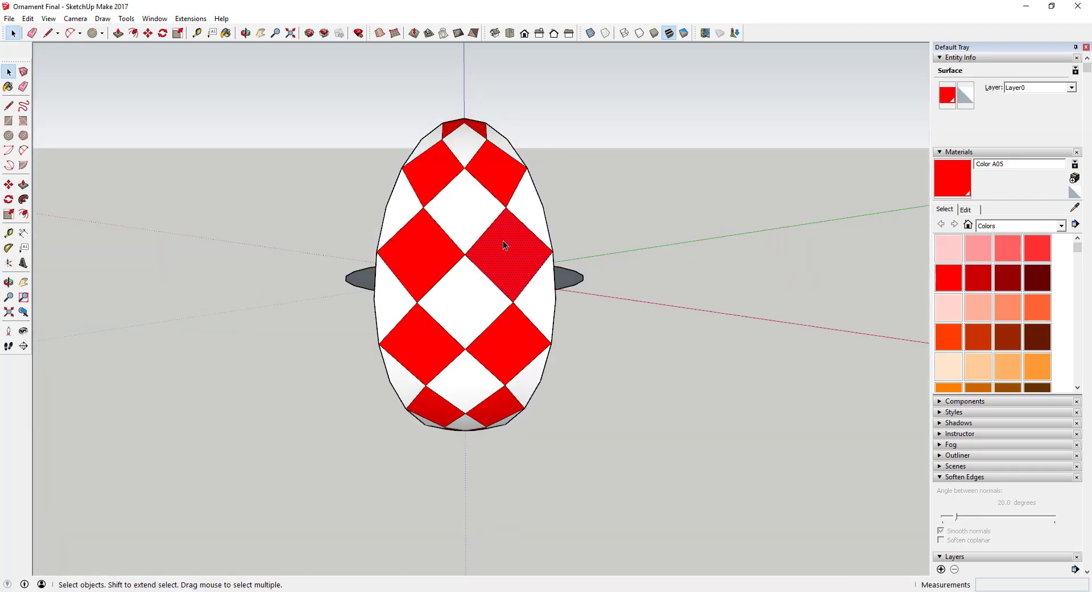
Step: Paint the upper white full-size diamond, the small white diamond above it and the four adjoining edge pieces with green Color G08
scroll(503, 245, down, 1)
scroll(1076, 284, down, 6)
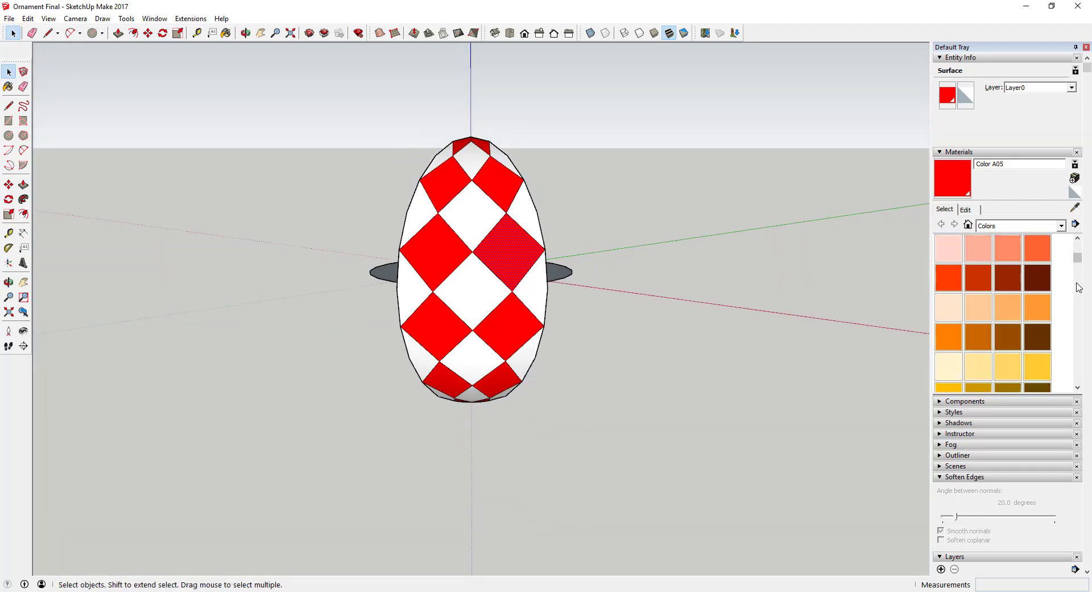
scroll(1080, 287, down, 1)
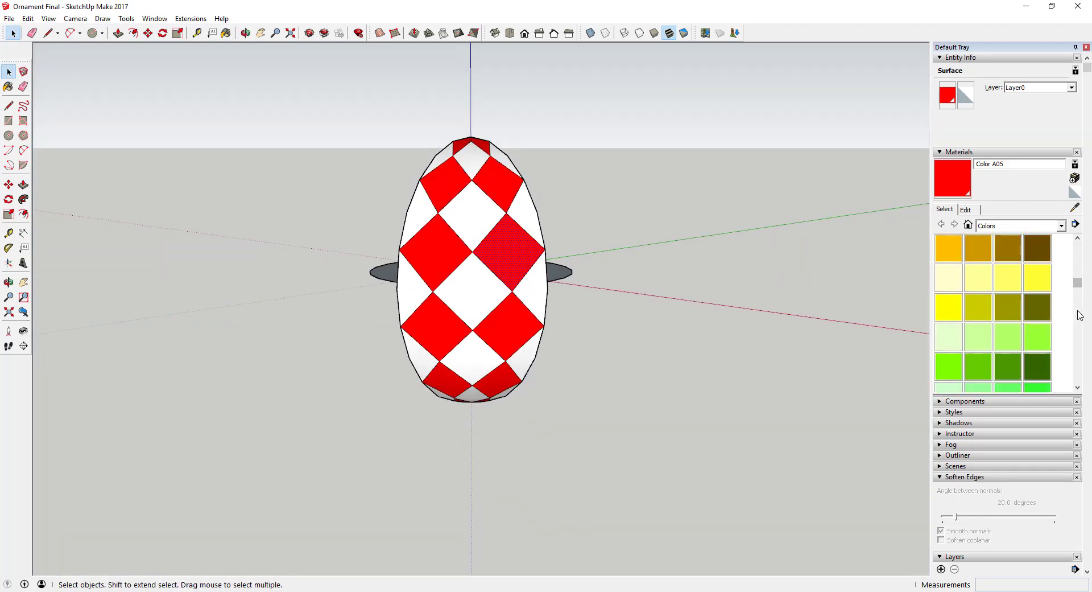
scroll(1080, 314, down, 4)
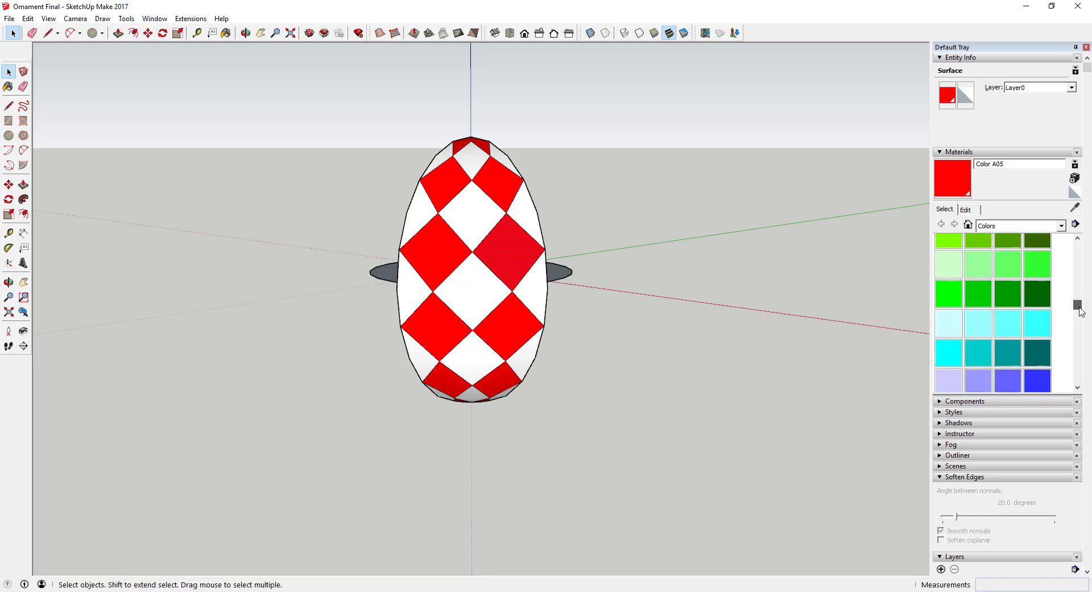
scroll(1081, 312, up, 1)
click(1038, 321)
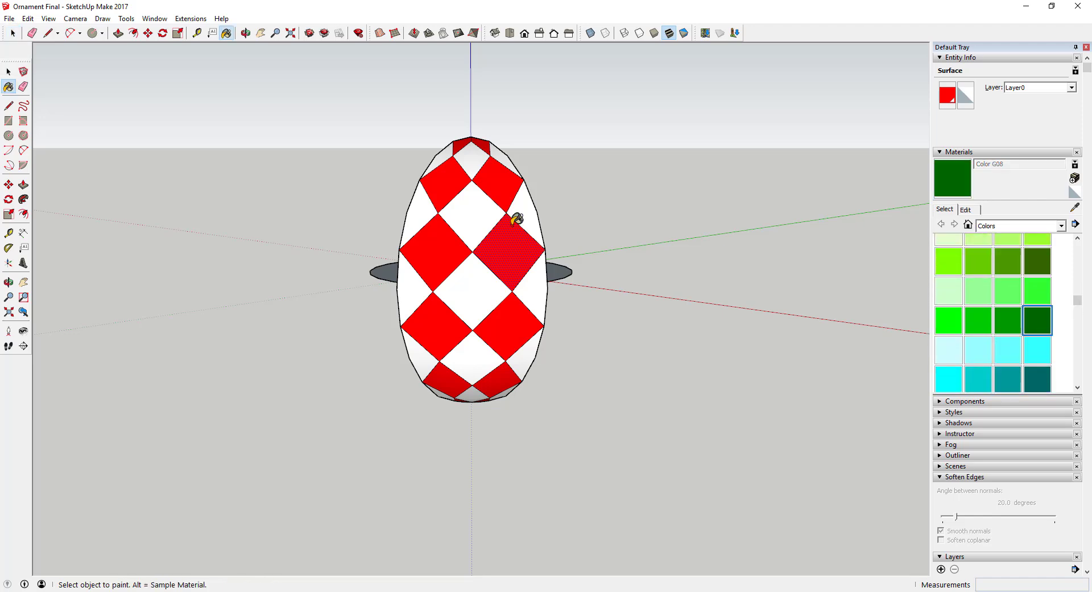
click(477, 207)
click(526, 211)
click(503, 149)
click(475, 150)
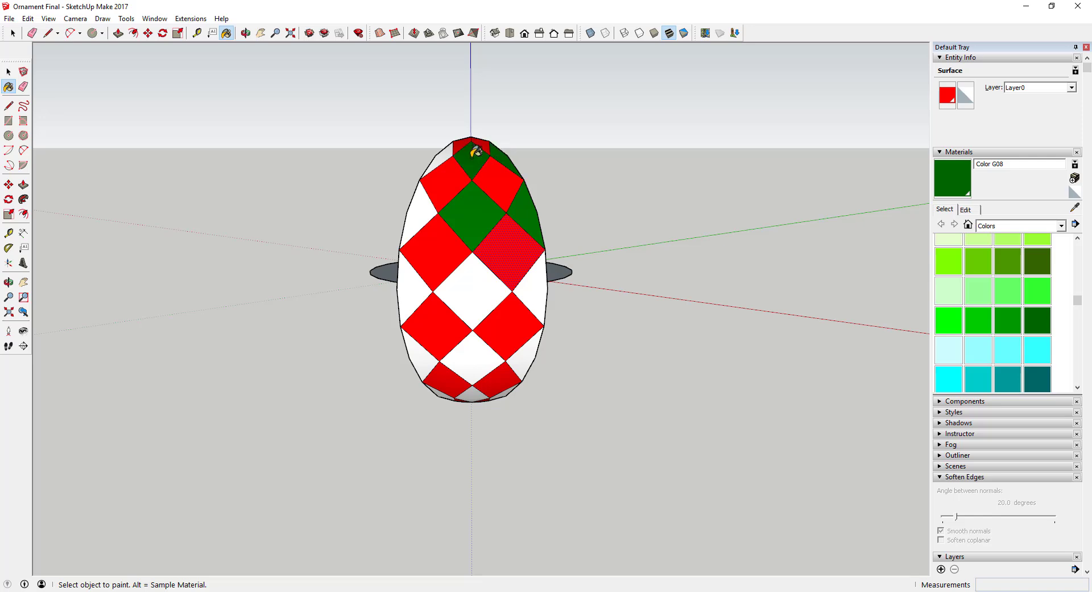
click(444, 155)
click(420, 220)
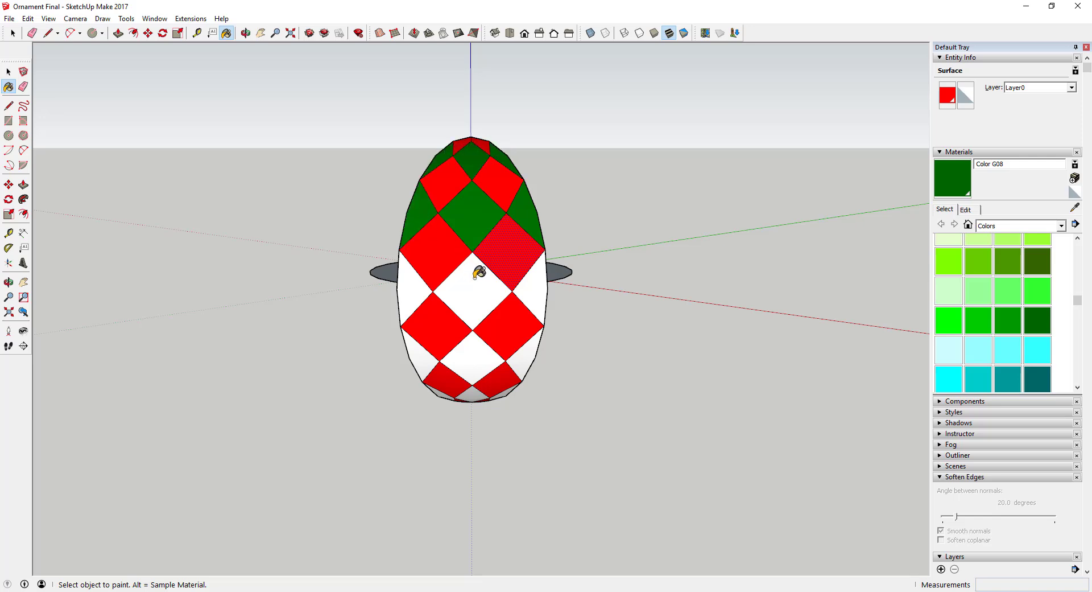
Step: Paint all remaining white diamonds and edge pieces, from the wedge's middle down to the bottom pole, in the same green
click(480, 270)
click(535, 282)
click(420, 283)
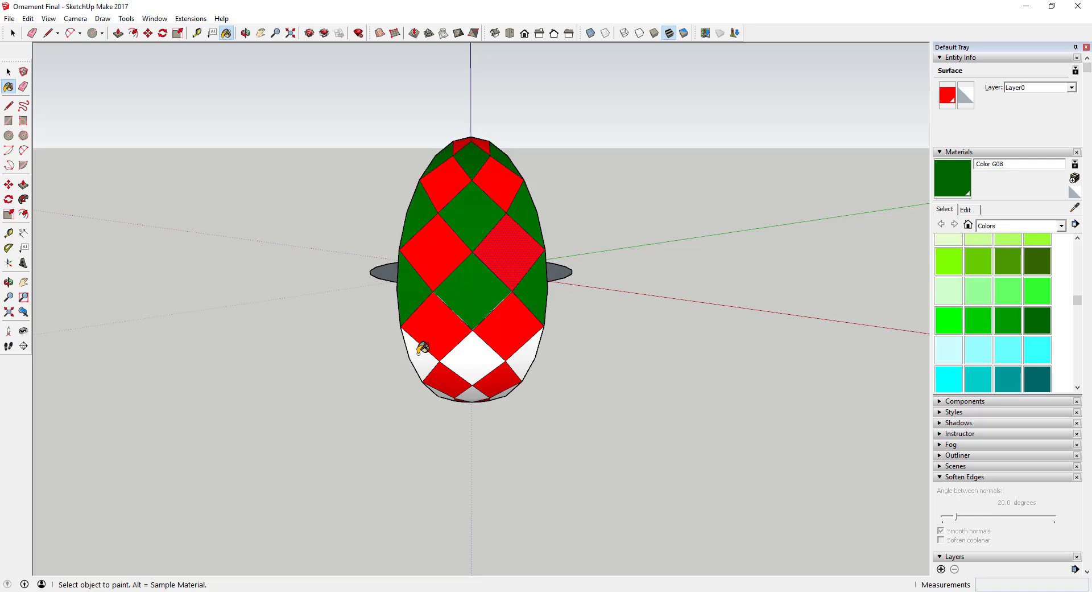
click(422, 345)
click(466, 354)
click(515, 355)
mouse_move(508, 353)
middle_down()
mouse_move(504, 240)
mouse_move(462, 438)
middle_up()
click(448, 405)
click(475, 392)
click(499, 398)
Step: Select the entire painted wedge without the flat circle and make it a component named Ornament Slice
middle_drag(454, 182, 419, 237)
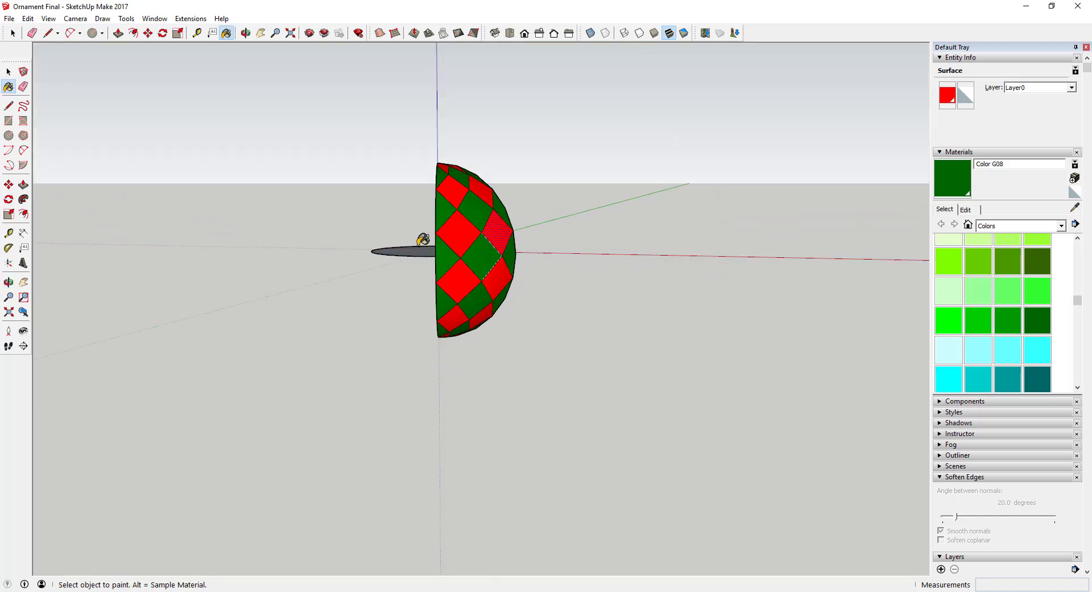
key(space)
drag(422, 138, 547, 385)
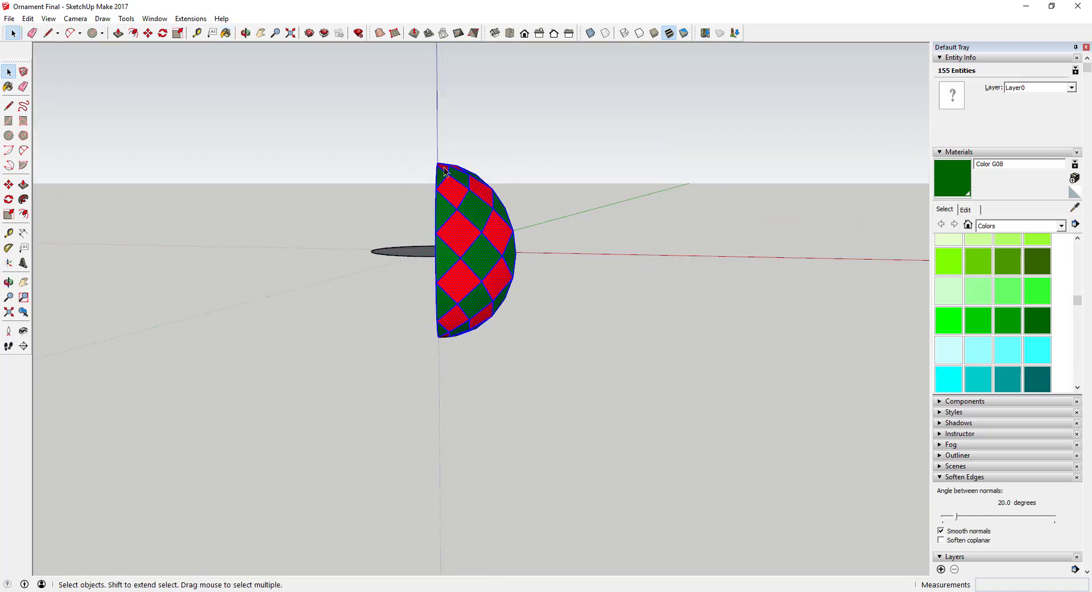
drag(418, 147, 523, 376)
middle_drag(572, 332, 635, 281)
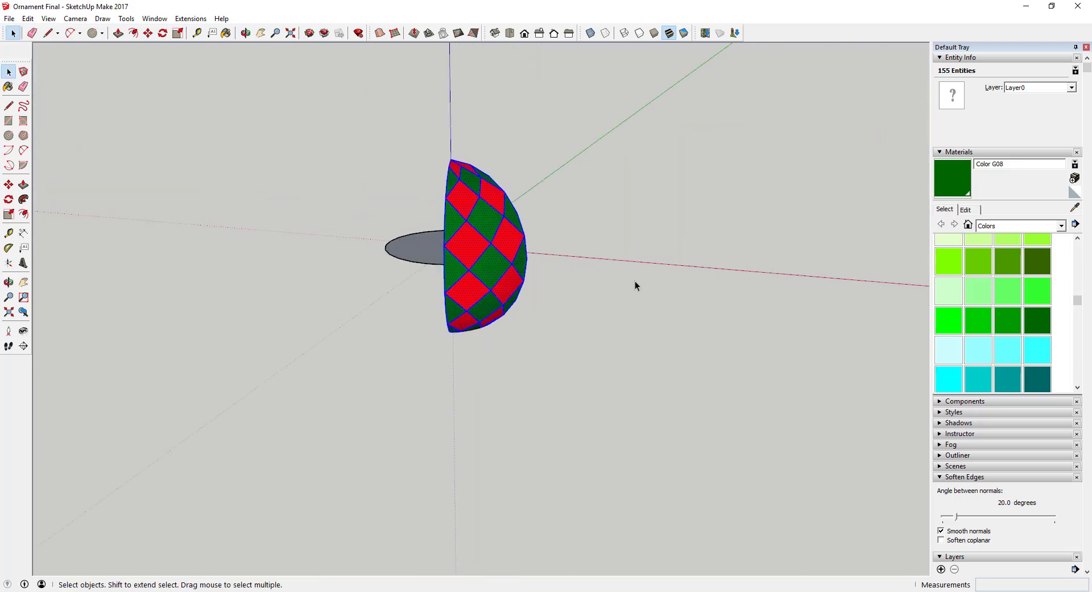
right_click(476, 244)
click(525, 331)
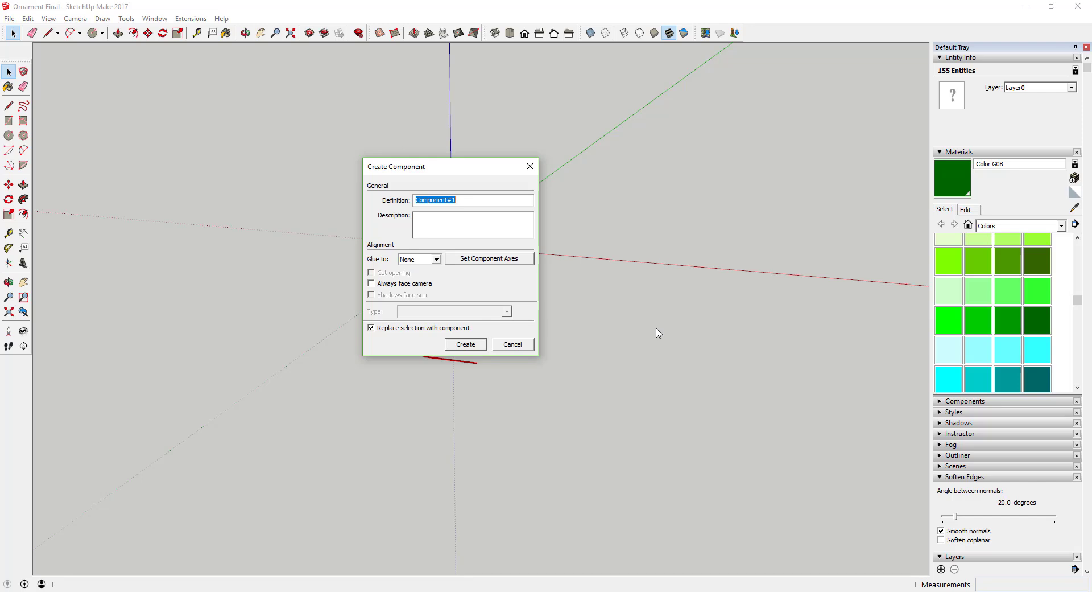
text(Ornament Slice)
key(Return)
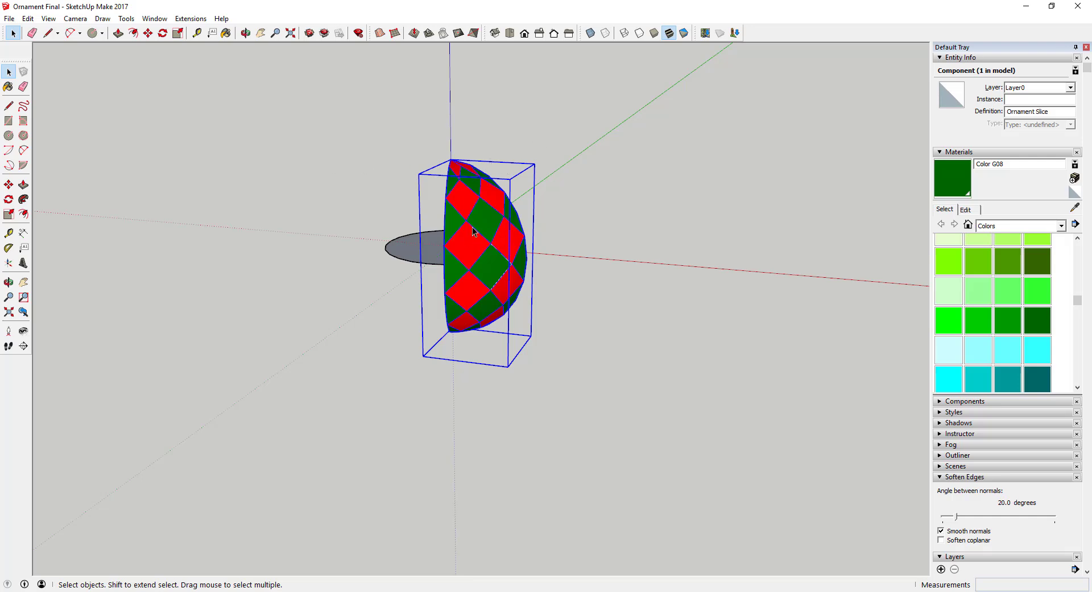
Step: Rotate-copy the slice 60 degrees about its top pole and repeat the copy x5 to complete the sphere
scroll(450, 162, up, 4)
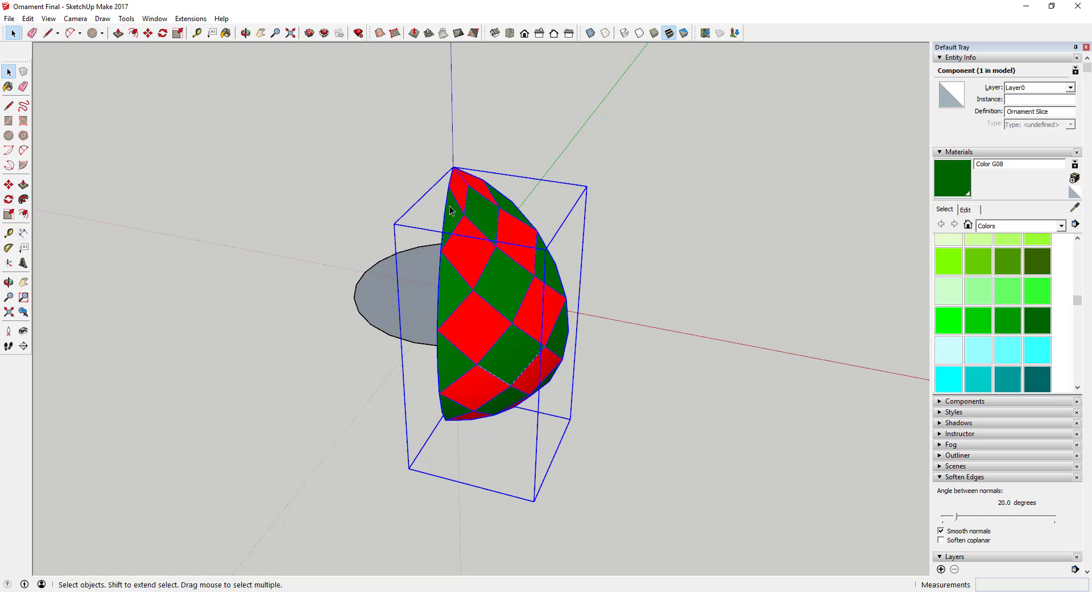
key(q)
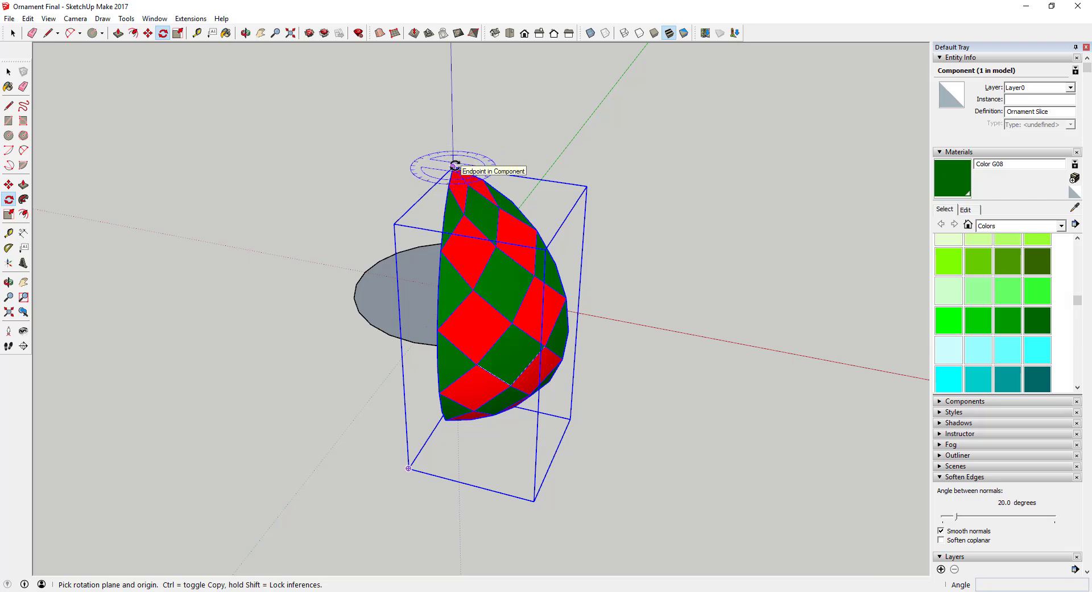
click(454, 166)
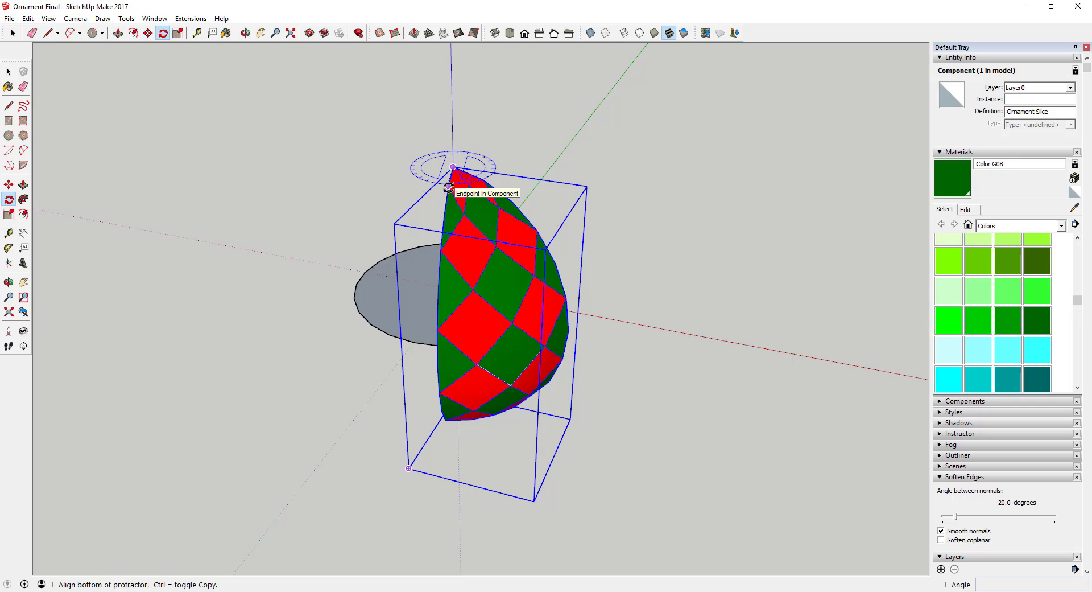
click(449, 186)
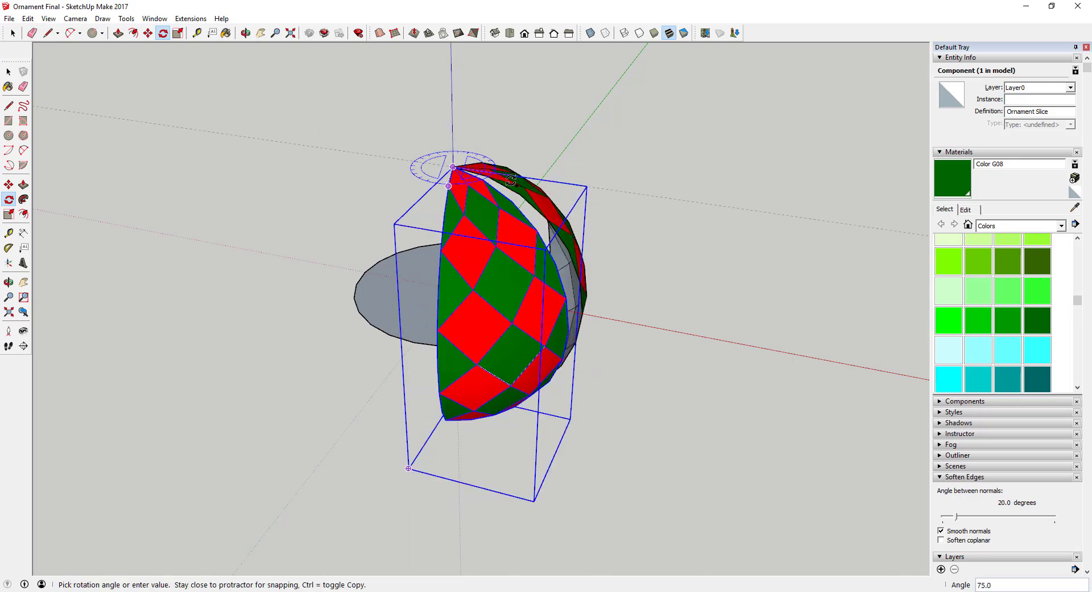
middle_drag(510, 180, 481, 204)
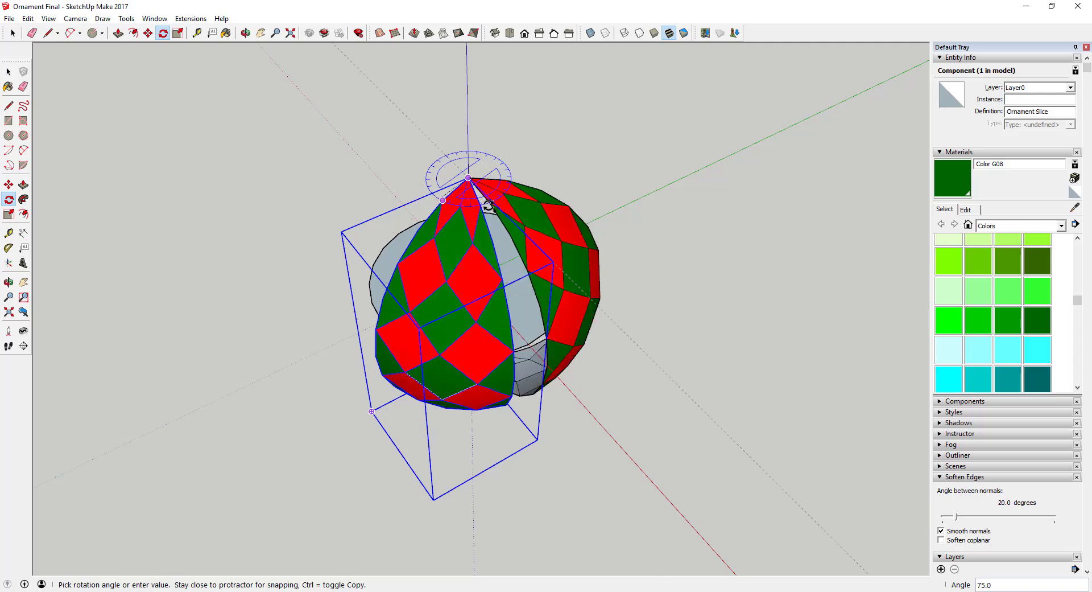
scroll(482, 206, up, 5)
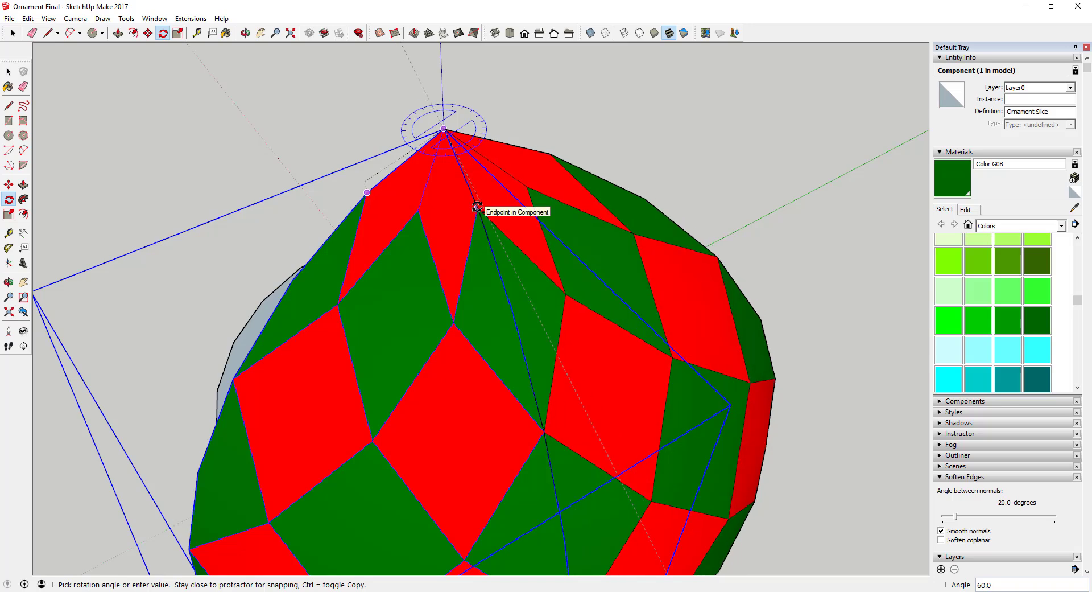
click(481, 207)
scroll(482, 207, down, 5)
text(x)
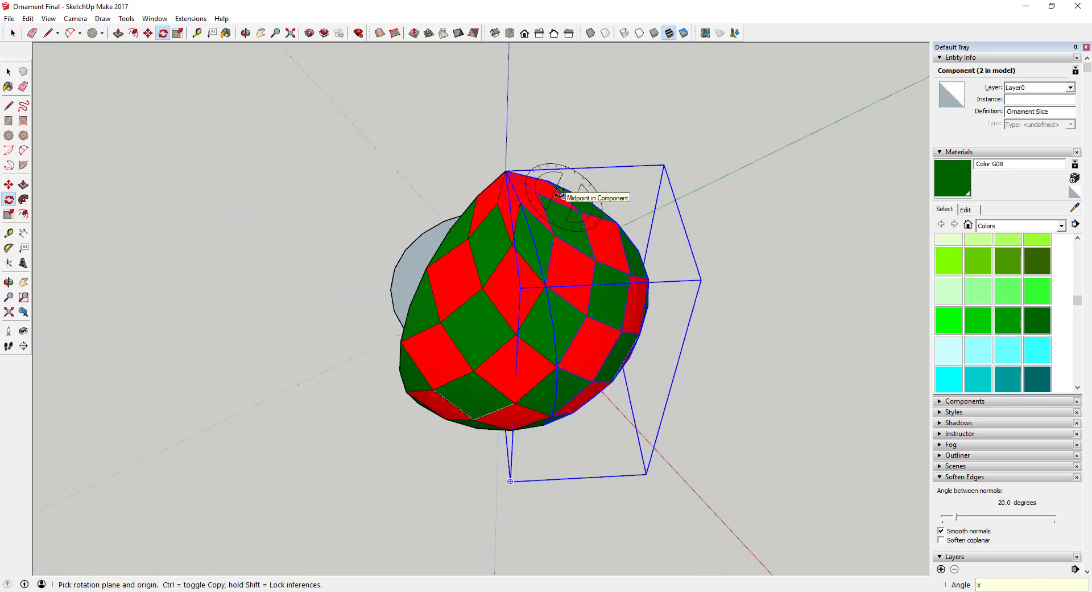
text(5)
key(Return)
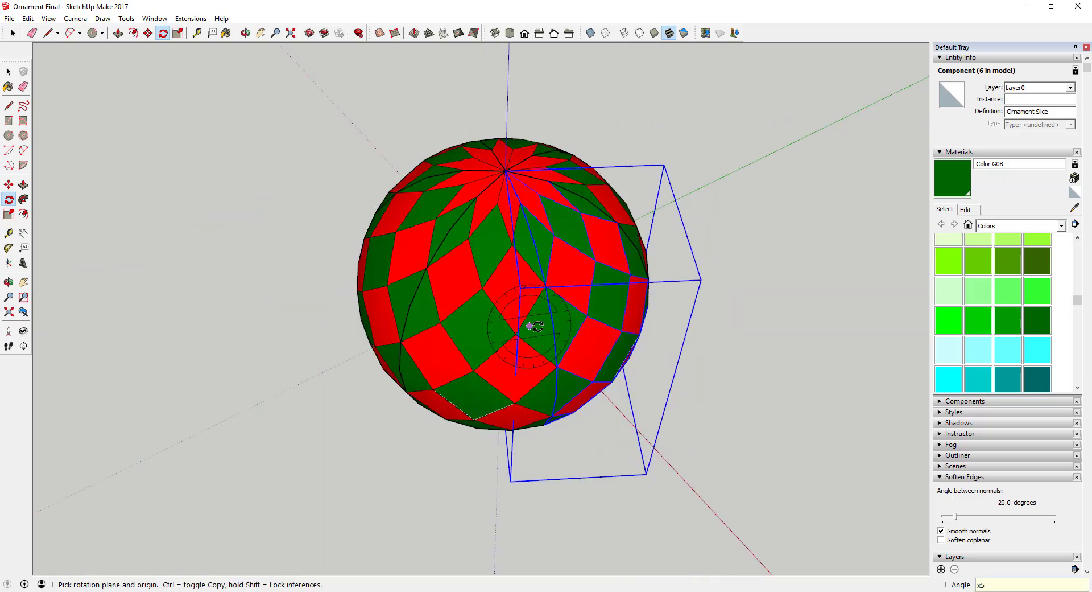
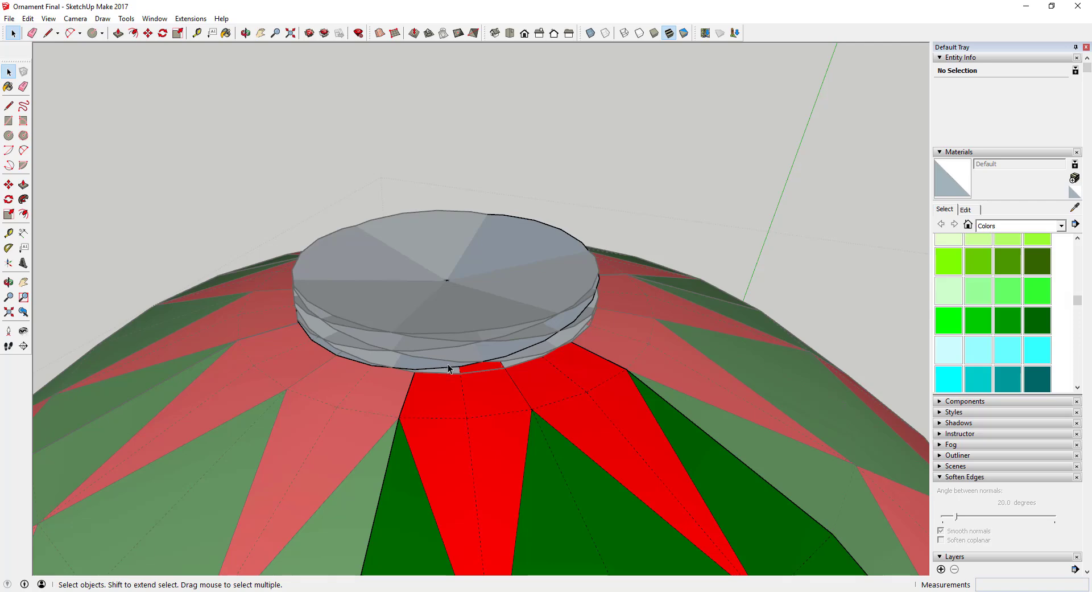
Step: Draw a 24-sided circle with a radius of about 6 1/16" centred on the top pole inside the slice component
middle_drag(453, 349, 434, 295)
scroll(470, 296, up, 3)
key(c)
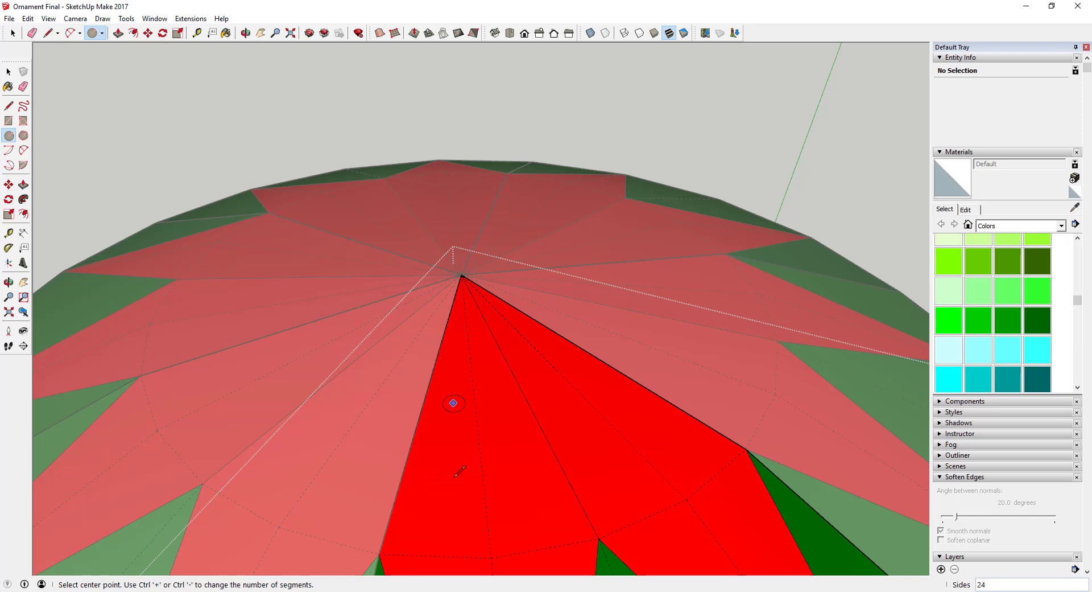
scroll(458, 411, down, 3)
scroll(455, 416, up, 3)
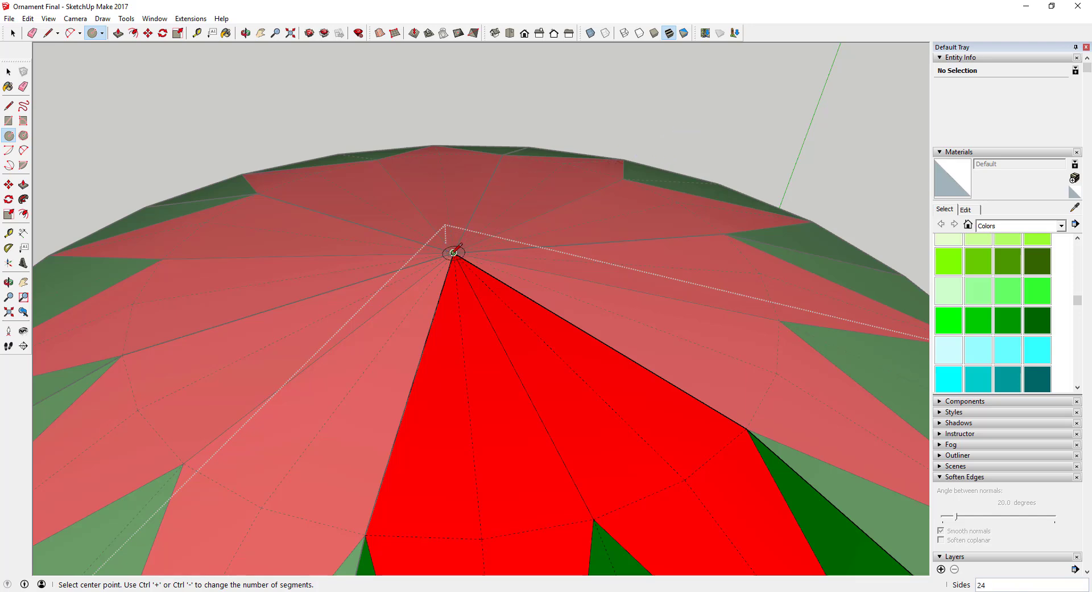
click(453, 252)
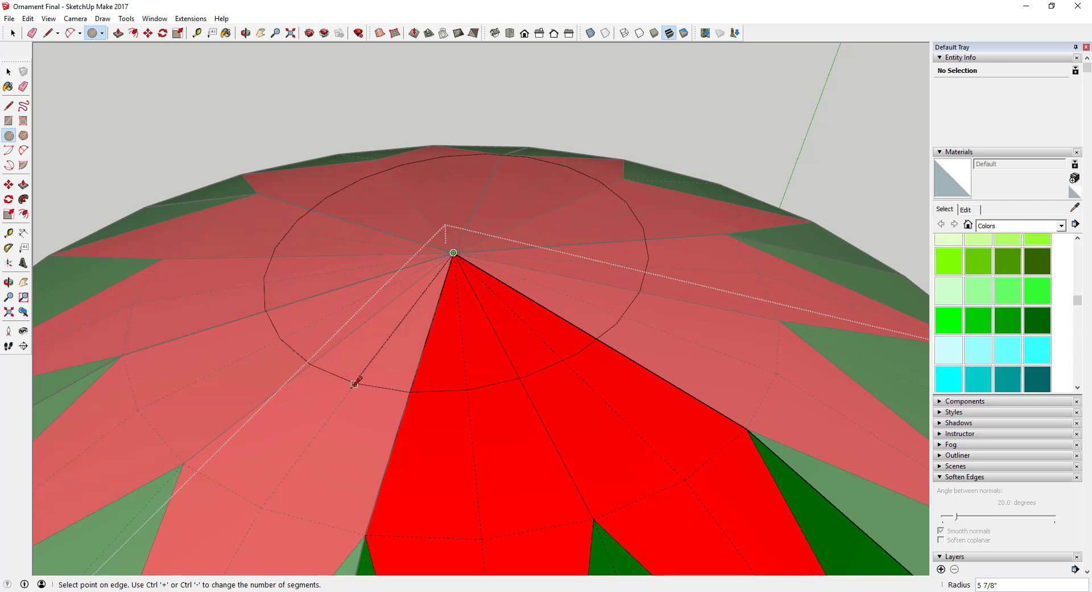
click(358, 386)
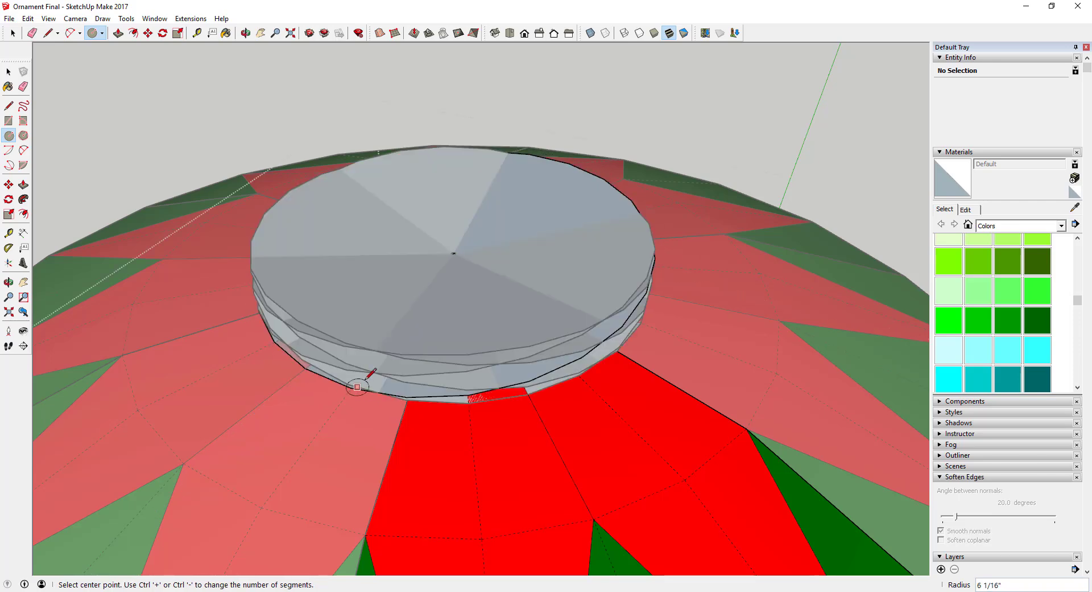
Step: Select the face and all edges of the circle above the top pole, leaving the painted surfaces out of the selection
key(space)
scroll(385, 378, down, 3)
middle_drag(385, 378, 529, 233)
scroll(496, 209, up, 5)
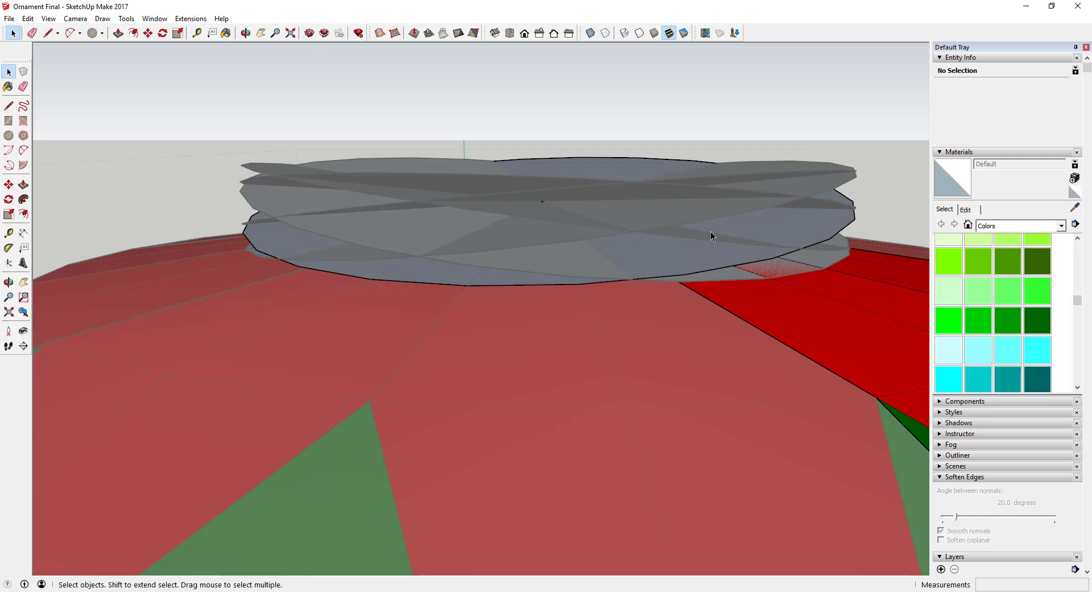
scroll(710, 285, down, 3)
middle_drag(711, 283, 468, 204)
scroll(535, 270, down, 2)
drag(327, 192, 734, 284)
middle_drag(729, 269, 657, 274)
scroll(558, 241, up, 2)
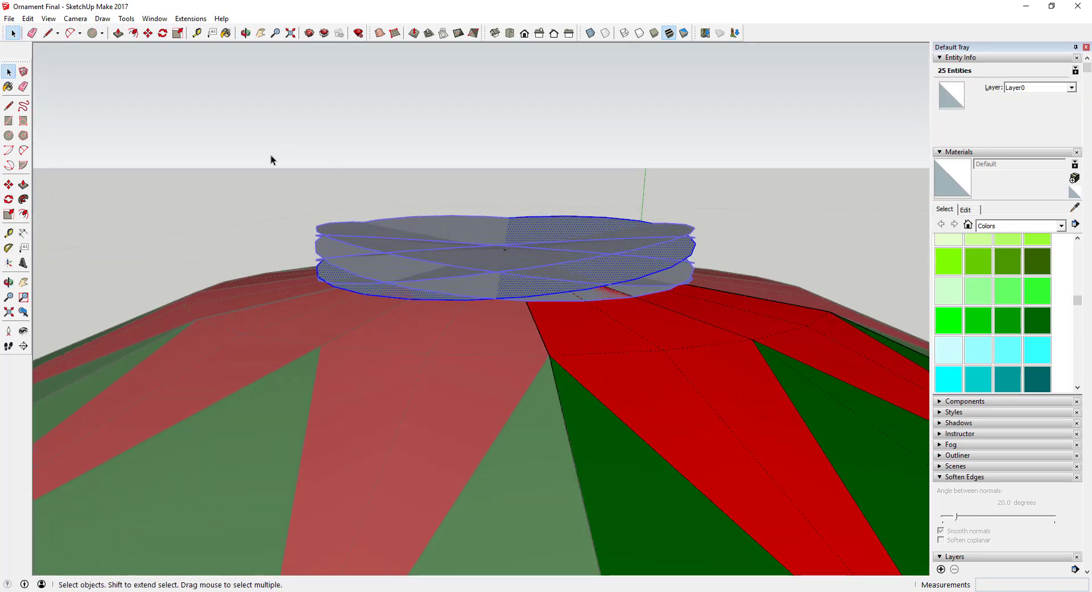
drag(271, 156, 728, 309)
Step: Scale the selected circle upward along the blue axis by about 5.50, then by about 1.13 more
key(s)
middle_drag(603, 265, 532, 329)
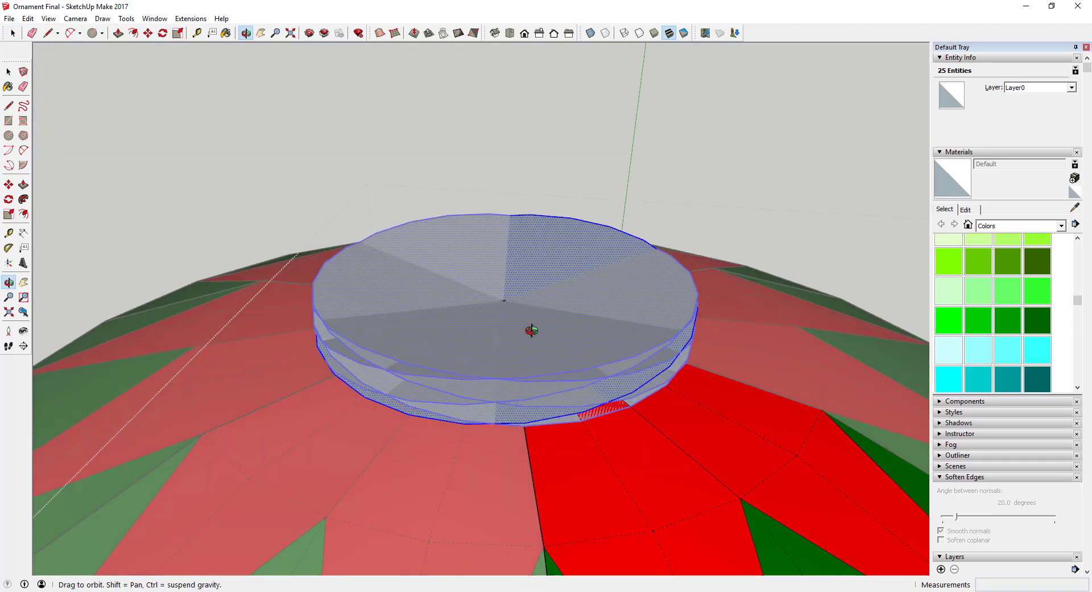
drag(504, 316, 483, 251)
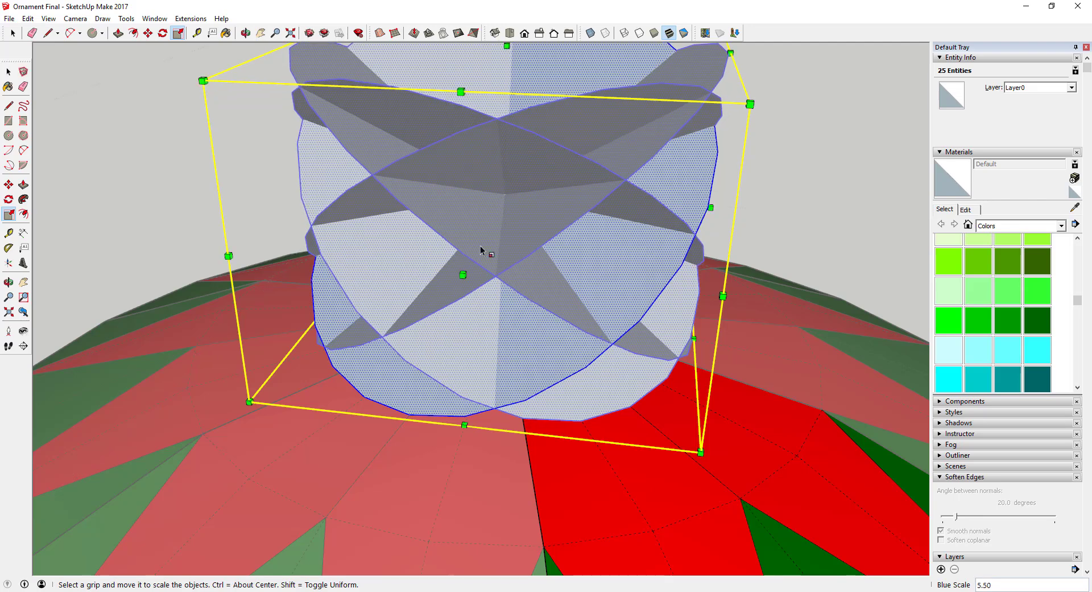
scroll(476, 369, down, 3)
middle_drag(476, 369, 476, 244)
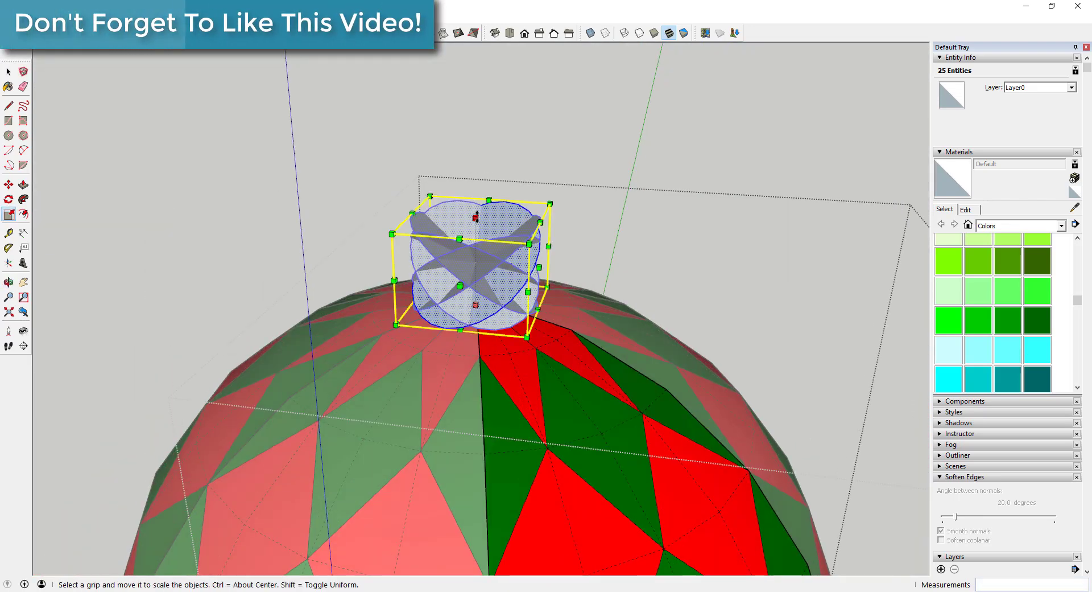
drag(477, 216, 476, 192)
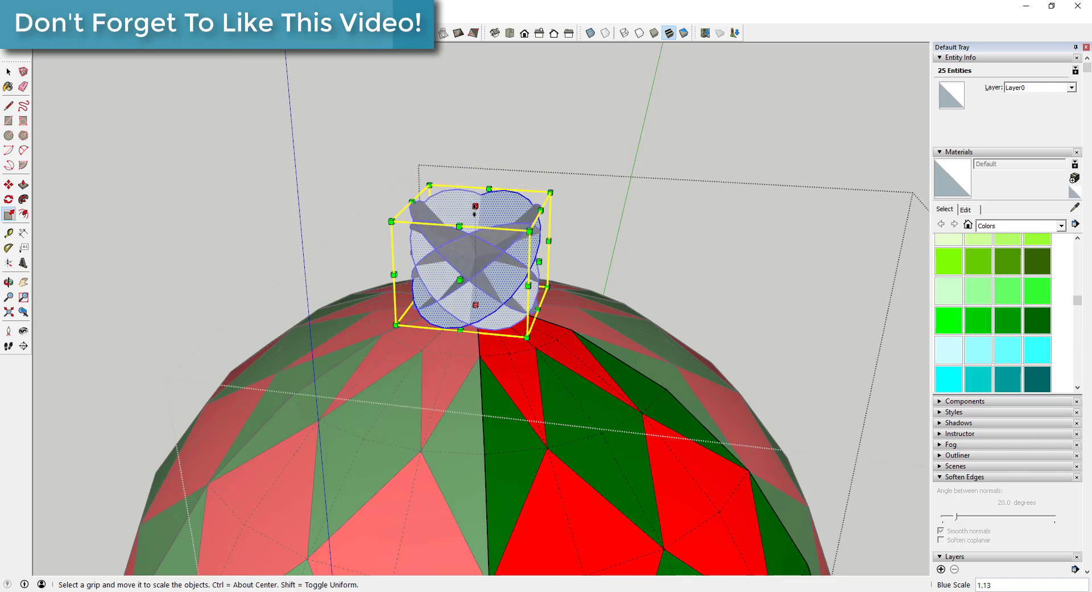
Step: Push/Pull the stretched circle's face by about 1/4" to thicken the interlocking rings on top of the ornament
scroll(466, 239, down, 3)
middle_drag(467, 239, 456, 200)
scroll(461, 227, up, 3)
middle_drag(609, 285, 492, 245)
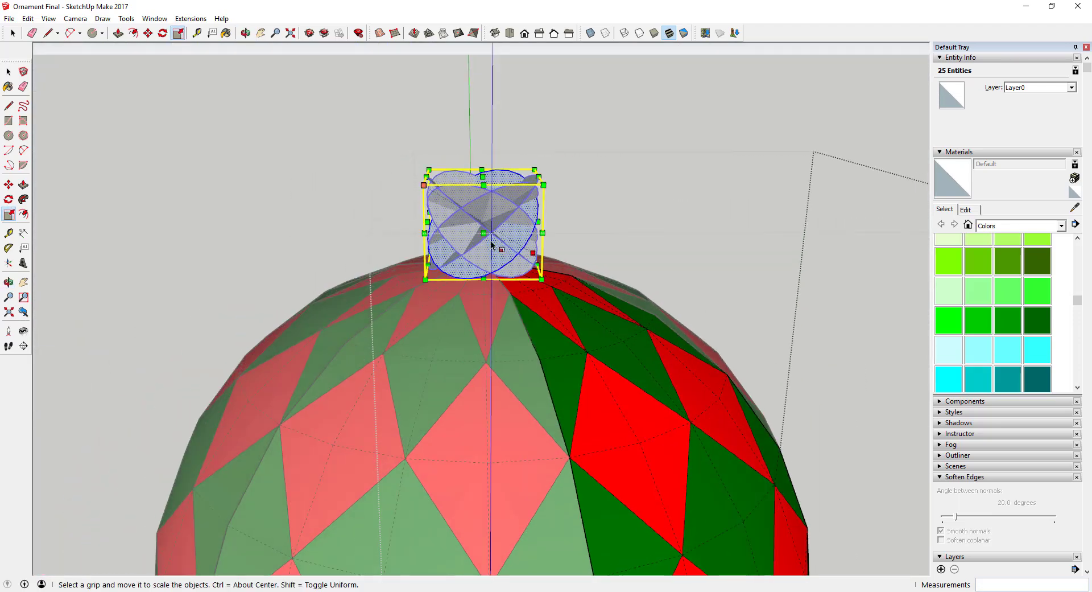
key(p)
click(501, 262)
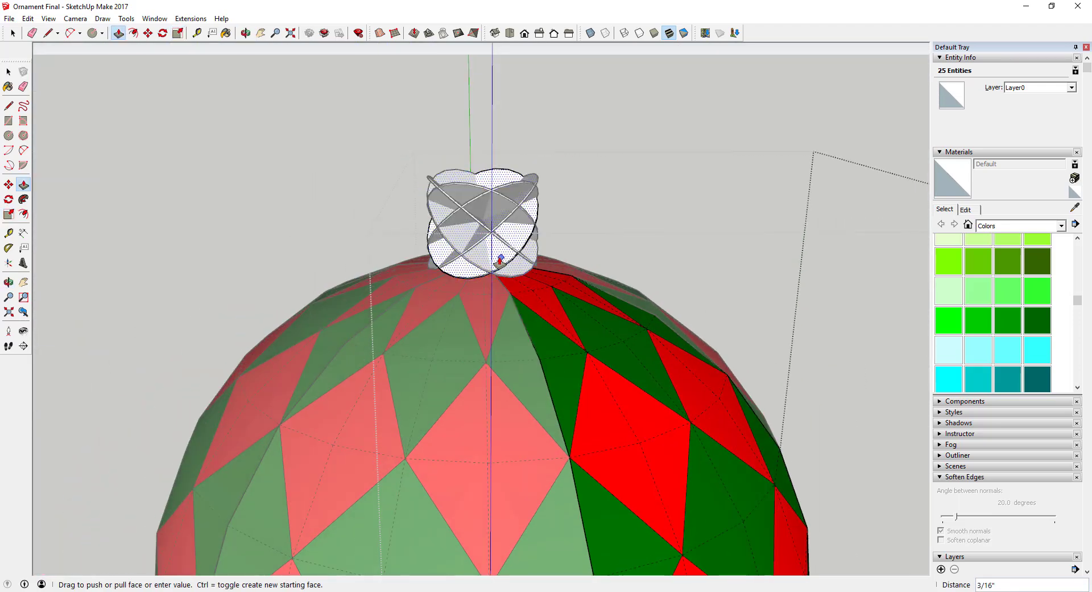
scroll(502, 261, up, 3)
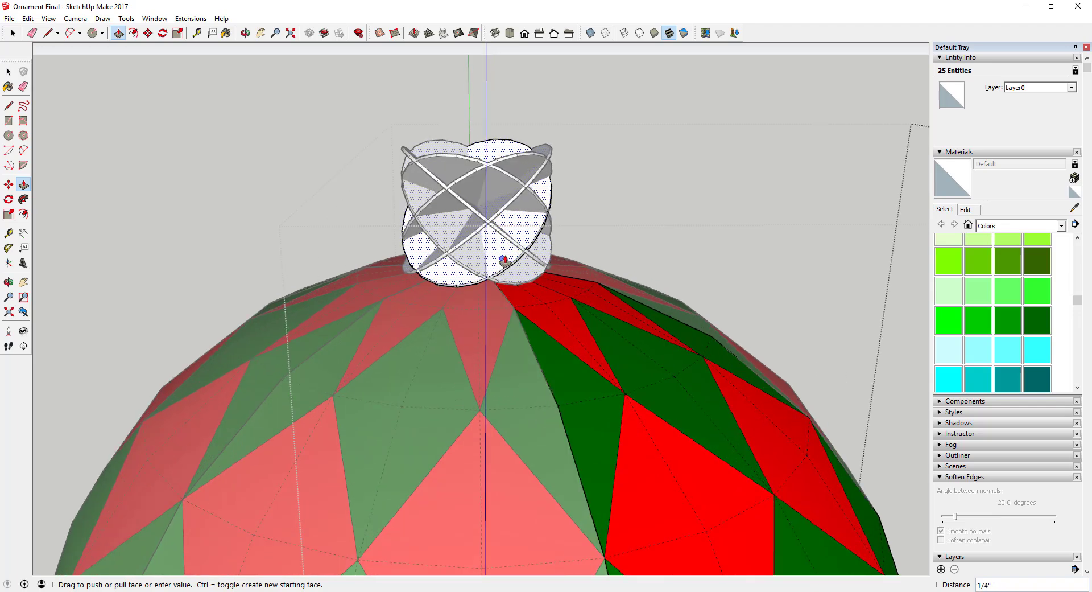
click(504, 260)
key(space)
scroll(583, 353, down, 5)
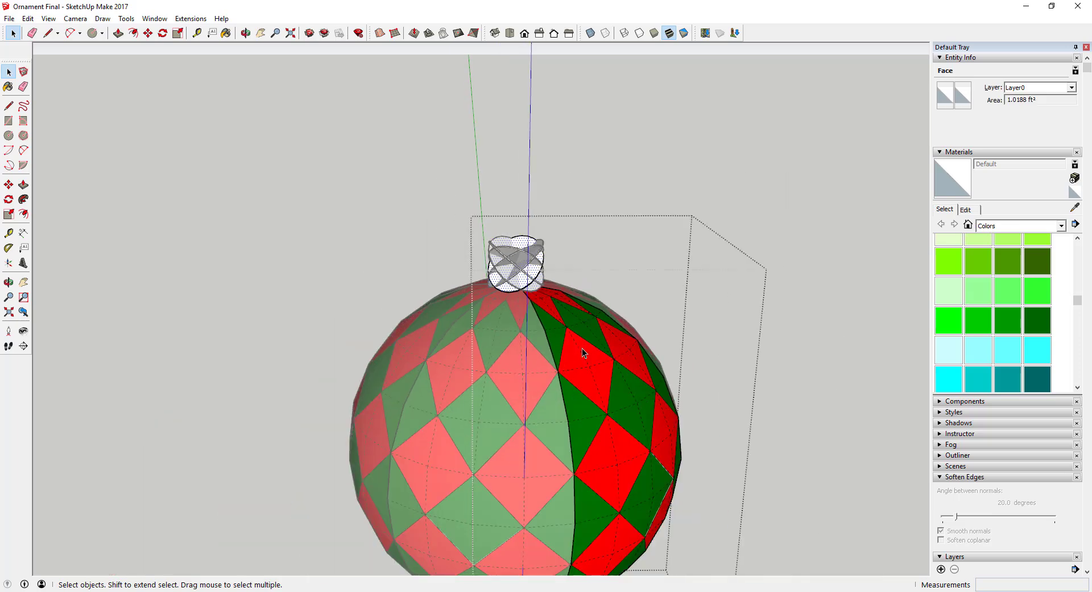
Step: Clear the selection and examine the thickened interlocking rings on top of the ornament from several sides
middle_drag(582, 353, 591, 370)
scroll(592, 375, down, 2)
scroll(592, 377, up, 3)
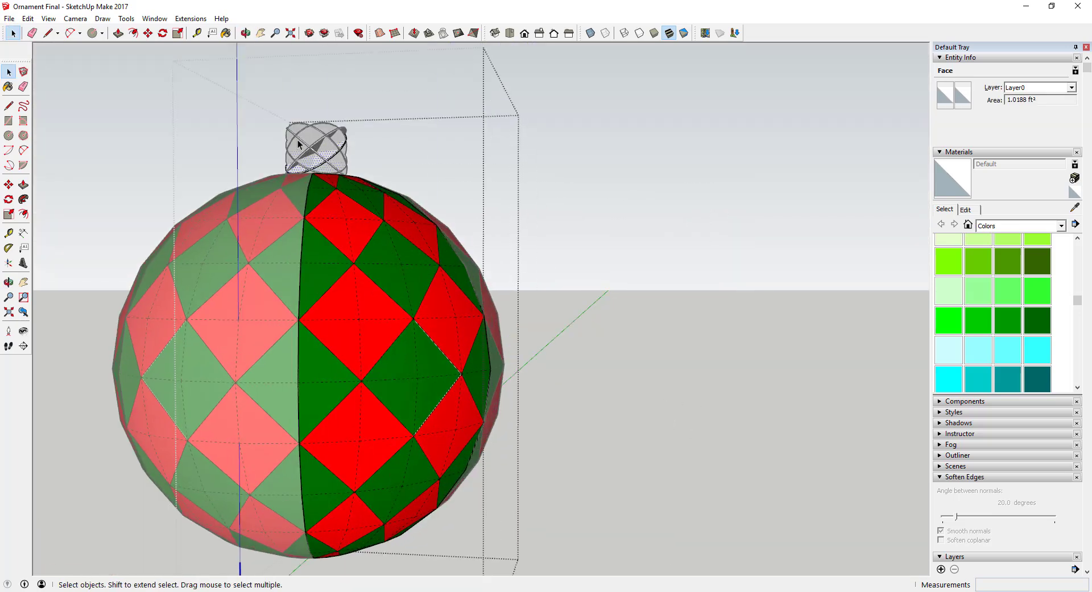
click(479, 177)
scroll(455, 239, down, 3)
middle_drag(434, 301, 436, 328)
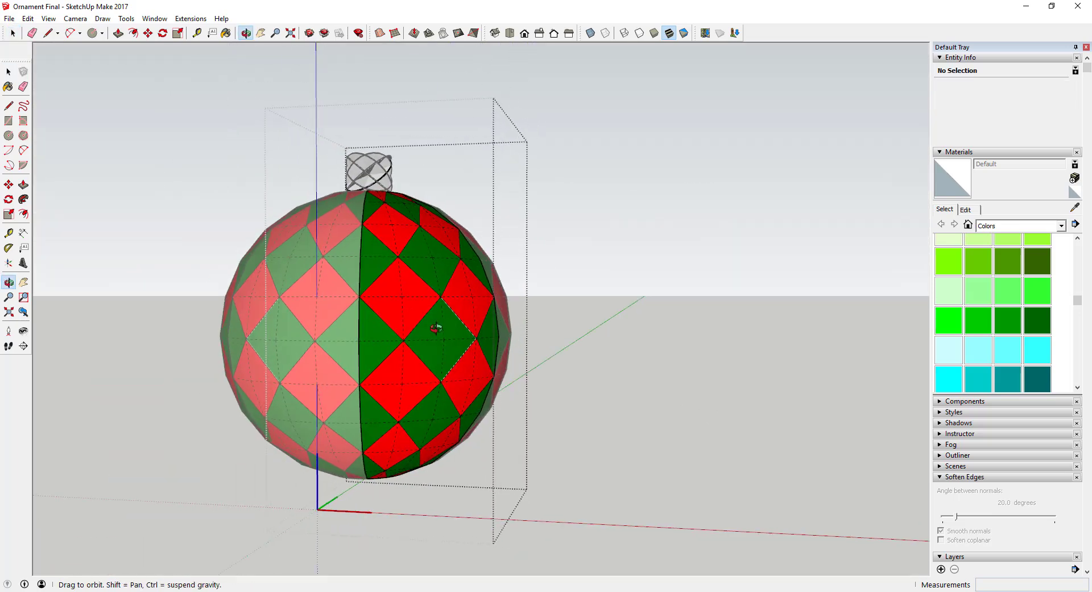
drag(436, 328, 362, 170)
key(space)
scroll(354, 170, up, 3)
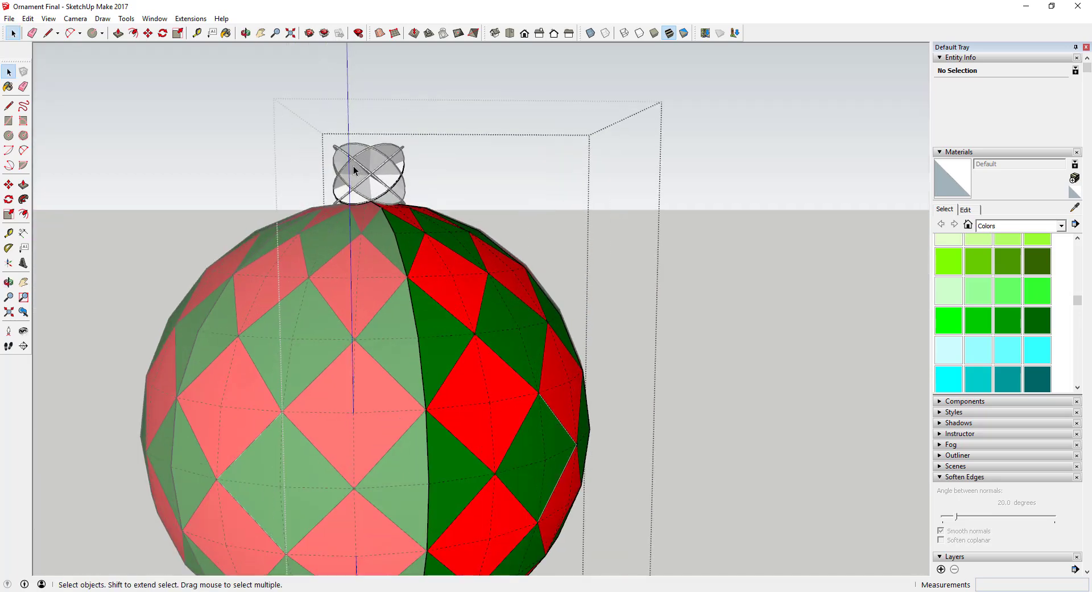
Step: Window-select the thickened circle of the ornament's cap and paint its large face with the yellow Color E05
middle_drag(354, 170, 402, 312)
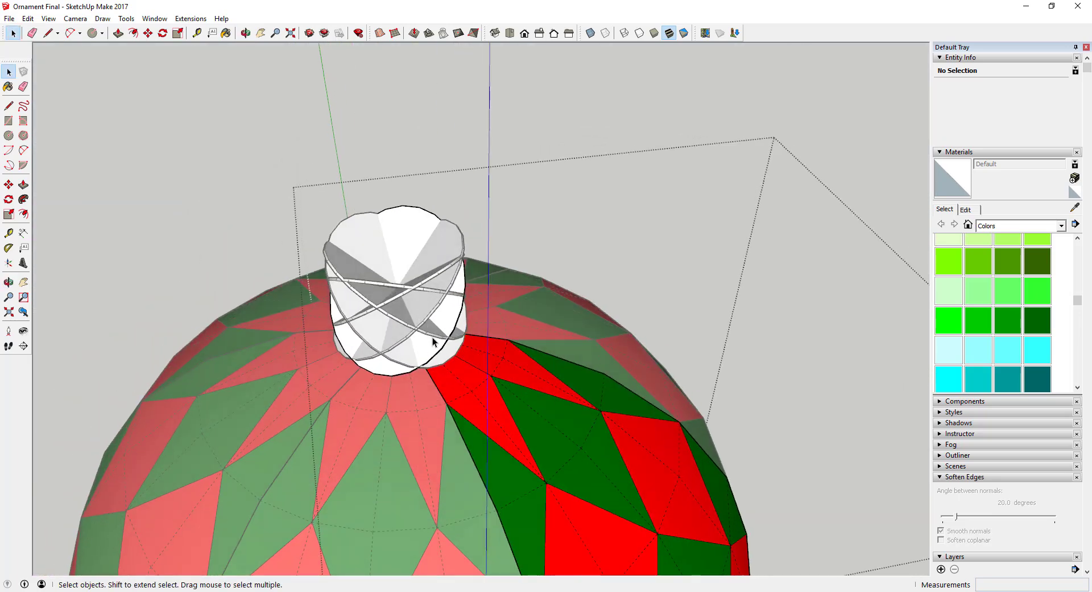
drag(260, 210, 476, 376)
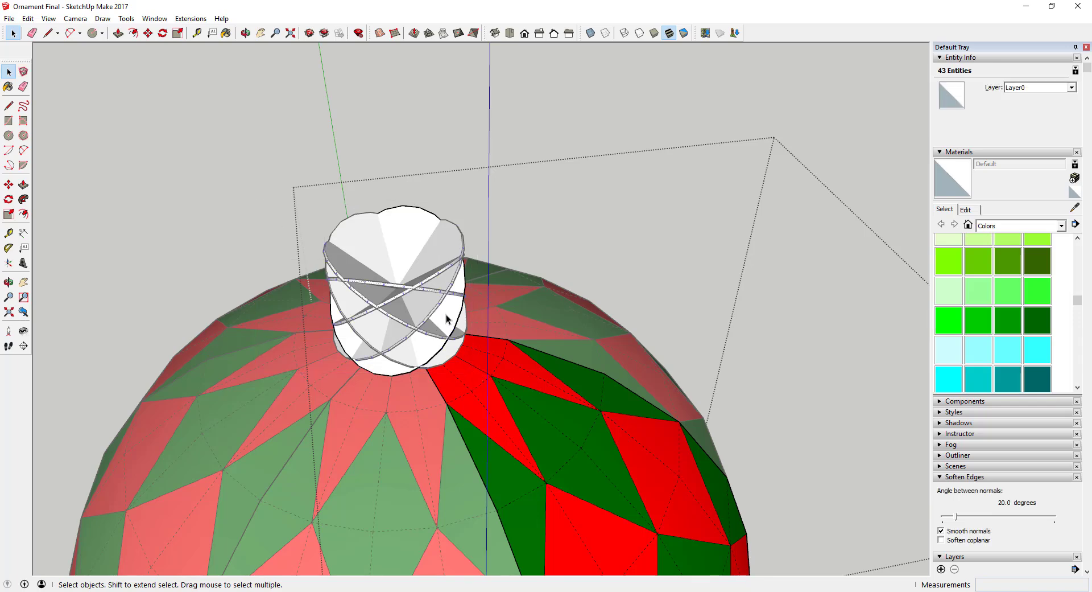
middle_drag(447, 318, 402, 231)
scroll(1080, 273, up, 1)
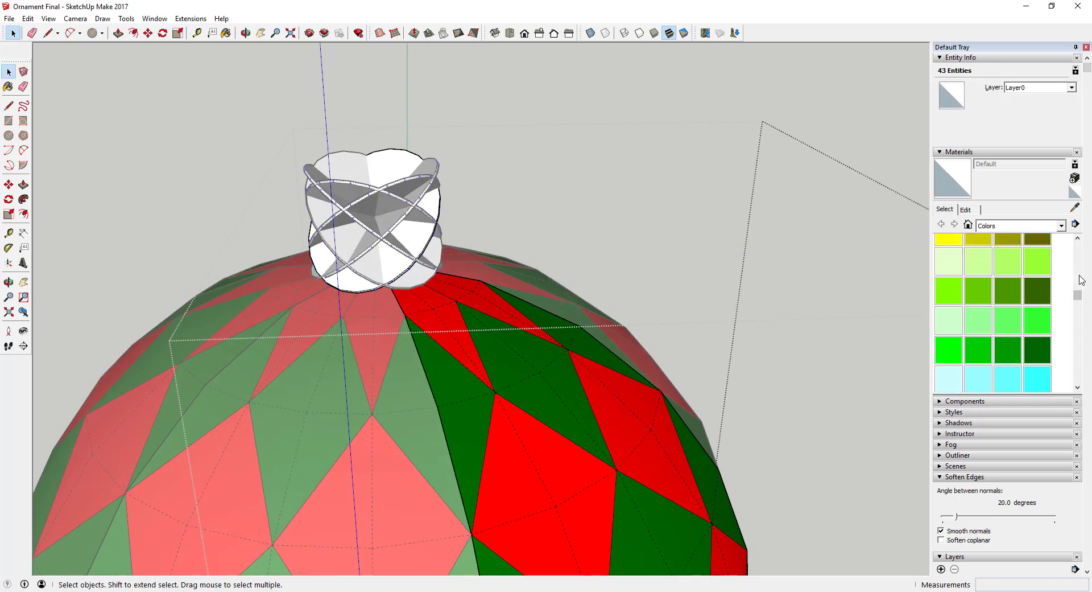
click(957, 266)
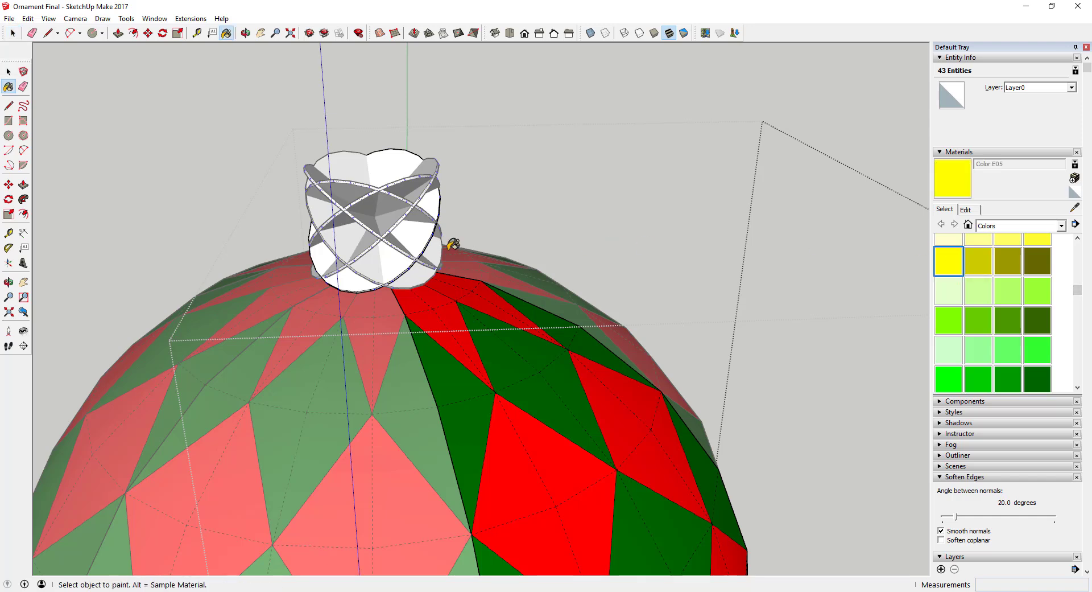
click(423, 236)
key(space)
Step: Select all connected faces and edges of the cap circle and paint them with the yellow Color E05
click(419, 240)
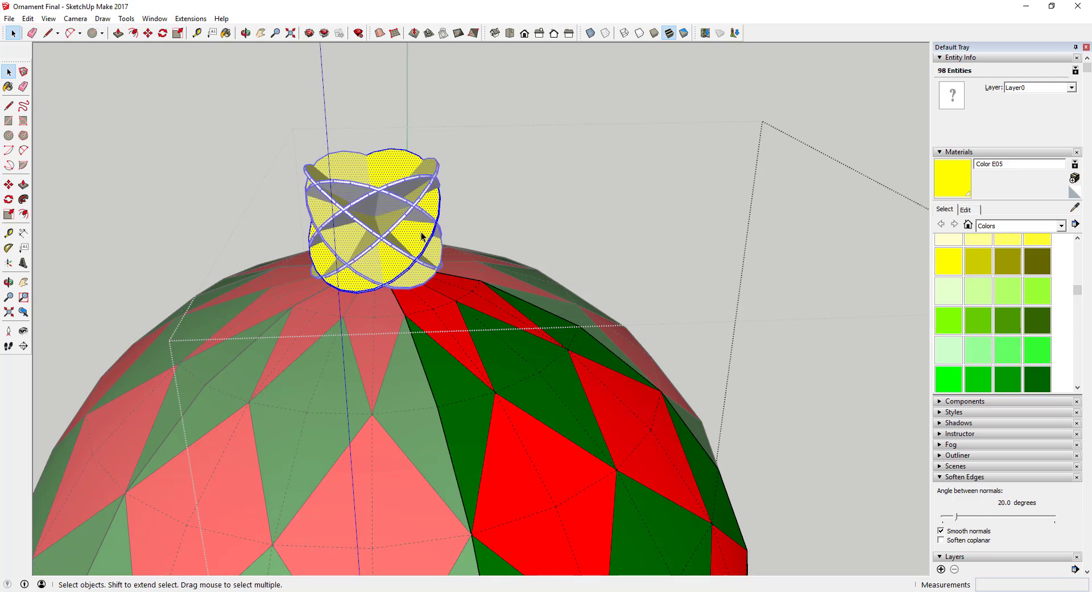
click(946, 185)
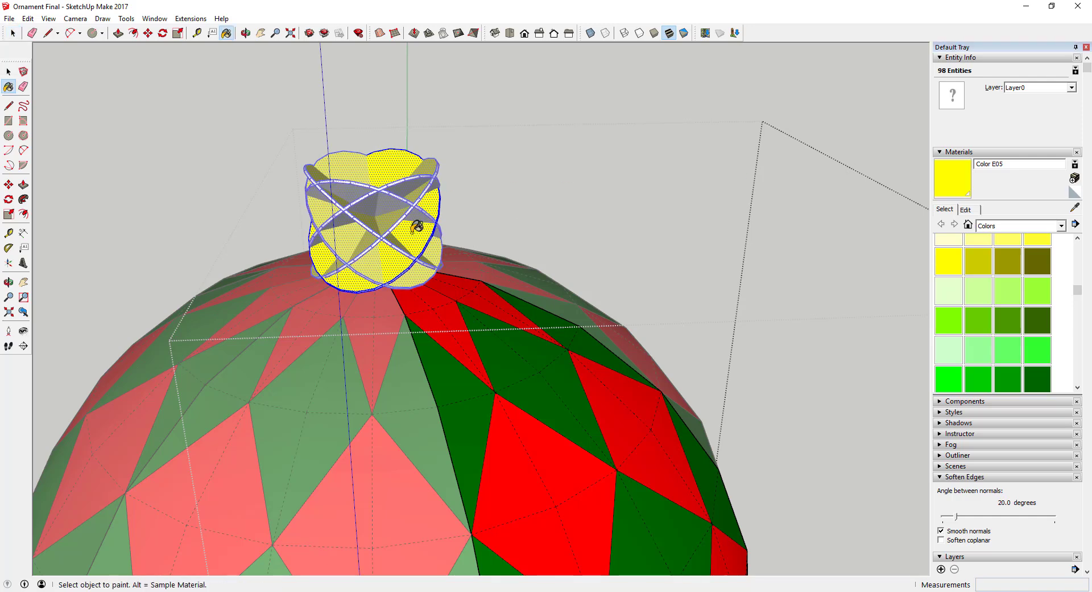
middle_drag(487, 222, 302, 144)
scroll(310, 165, up, 3)
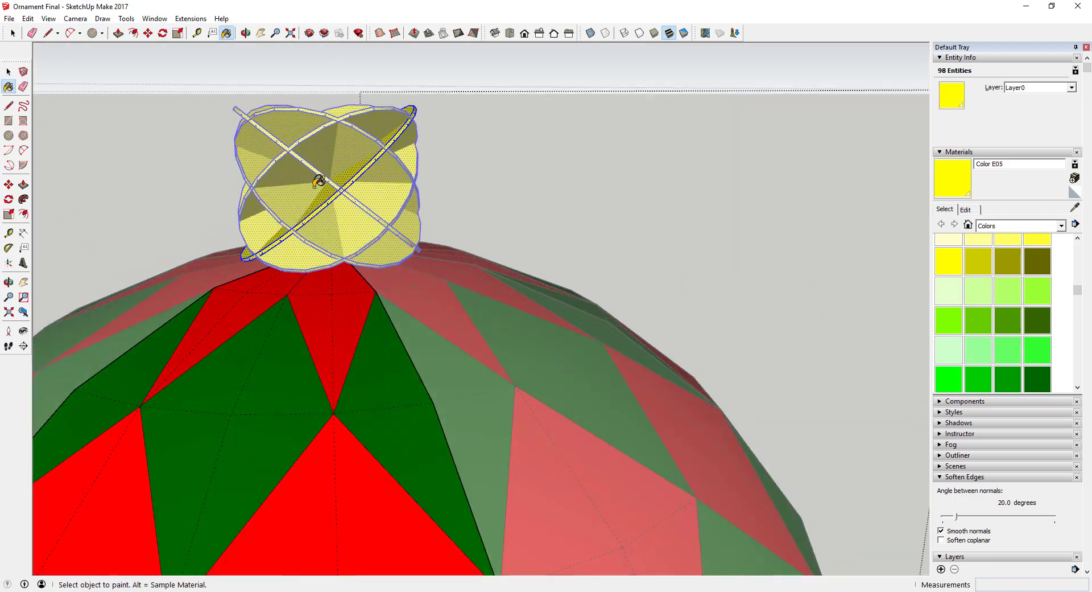
scroll(342, 185, up, 3)
middle_drag(359, 188, 451, 203)
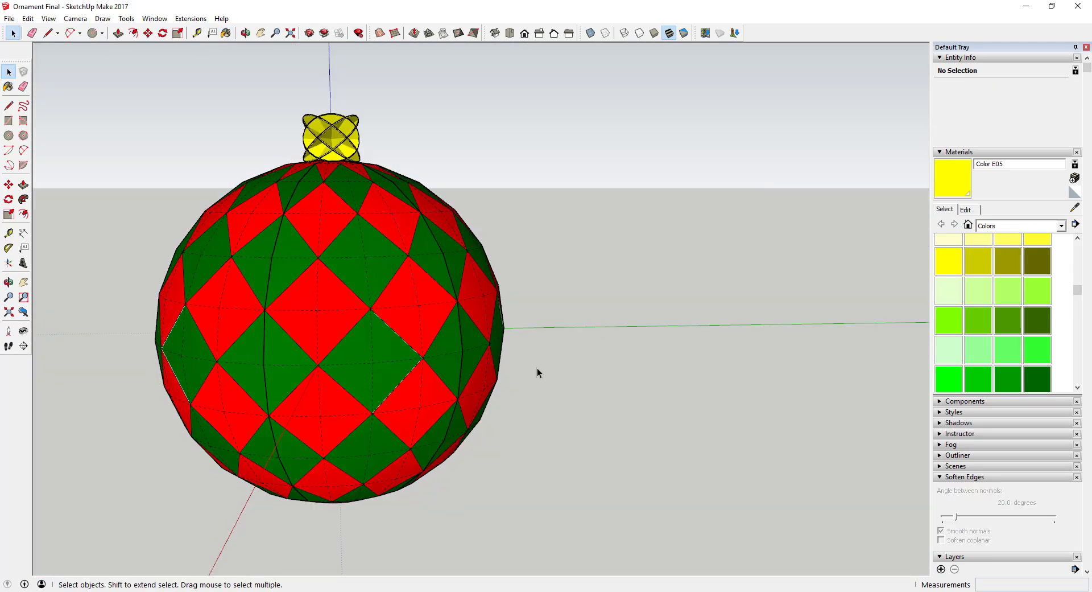